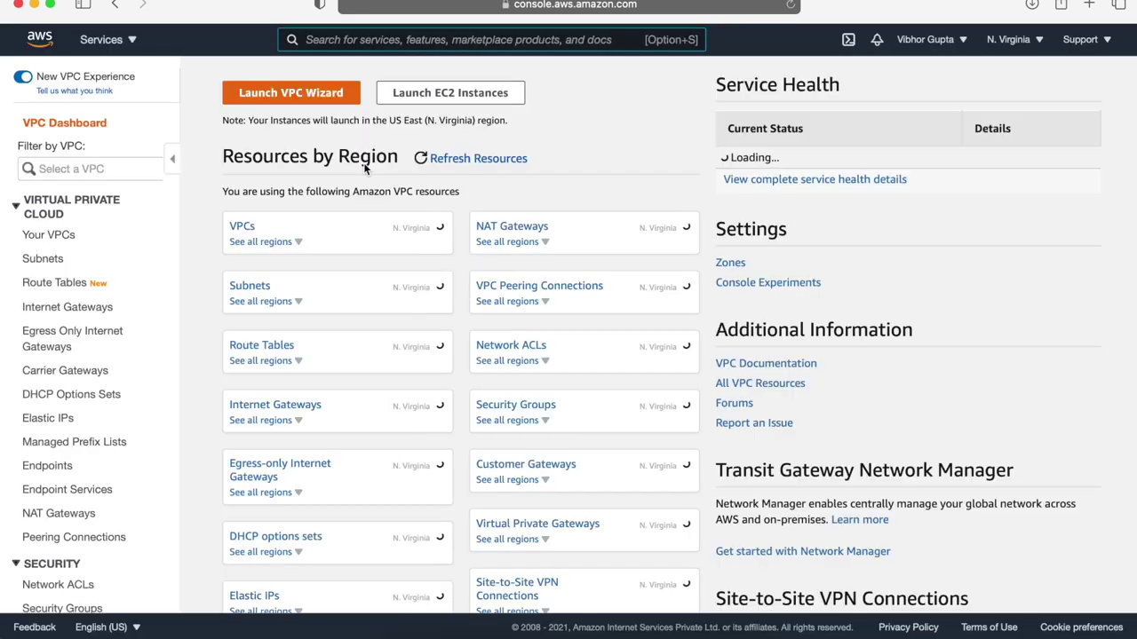
- Create a VPC named xxx-vpc-1 with the IPv4 CIDR block 172.16.16.0/20
{"action": "left_click", "coordinate": [64, 237]}
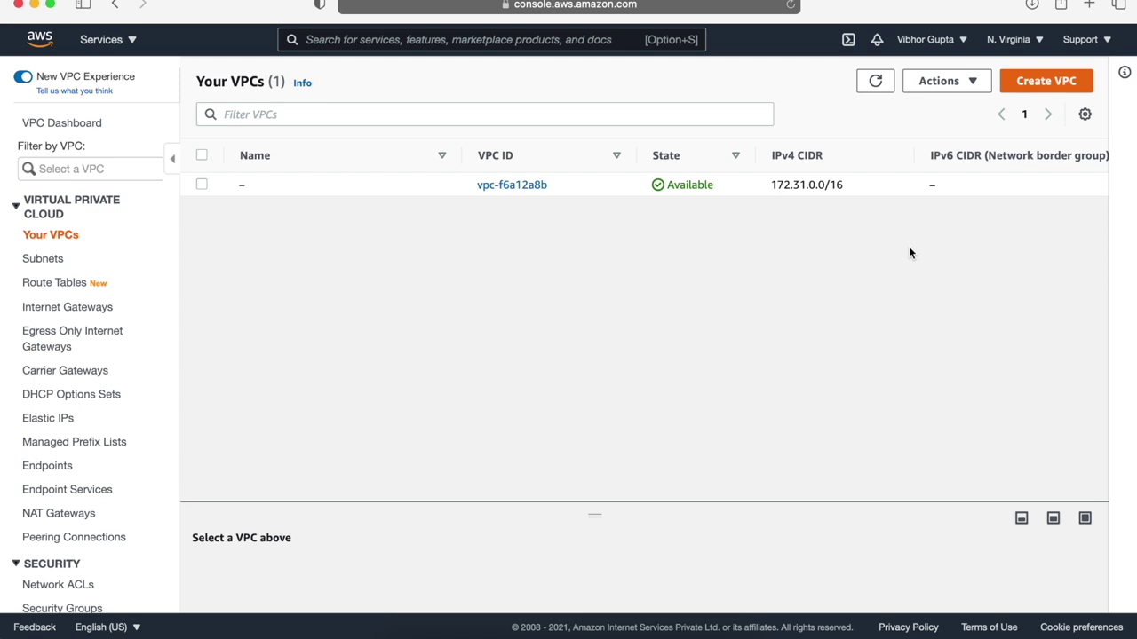
{"action": "left_click", "coordinate": [1039, 81]}
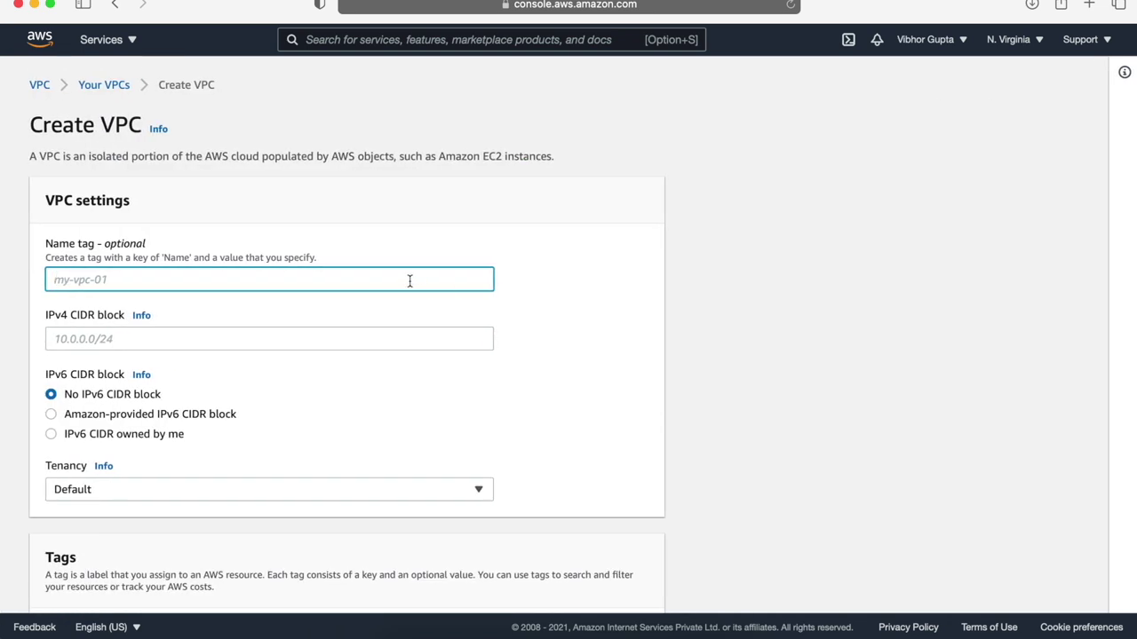
{"action": "type", "text": "xxx-vpc-1"}
{"action": "left_click", "coordinate": [92, 337]}
{"action": "type", "text": "1"}
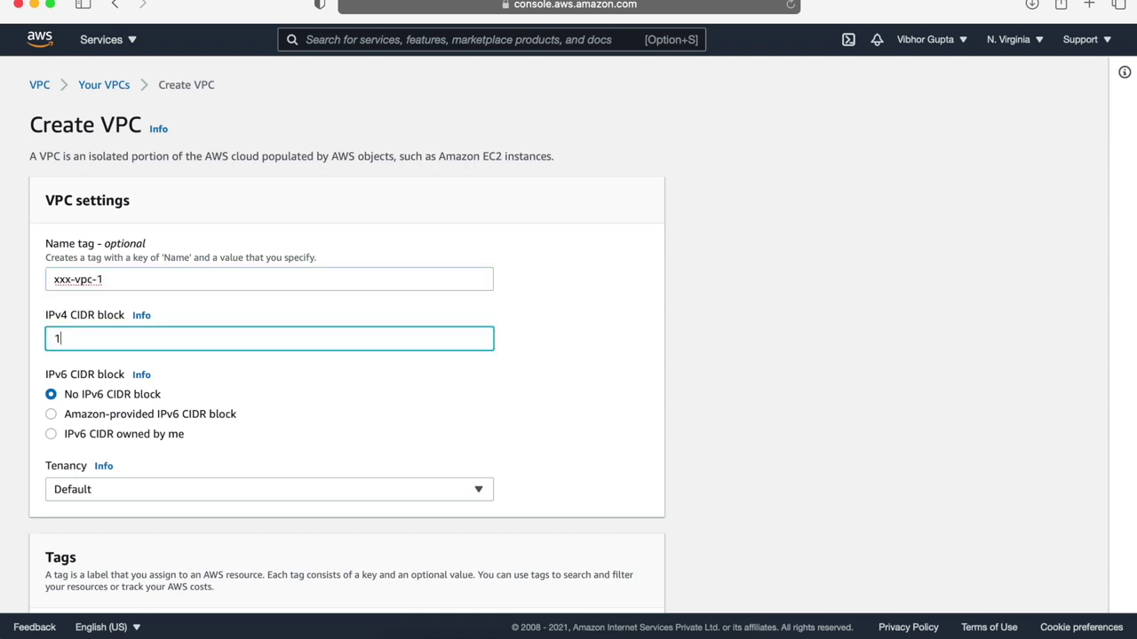
{"action": "type", "text": "72.16.16.0/20"}
{"action": "scroll", "coordinate": [178, 422], "scroll_direction": "down", "scroll_amount": 2}
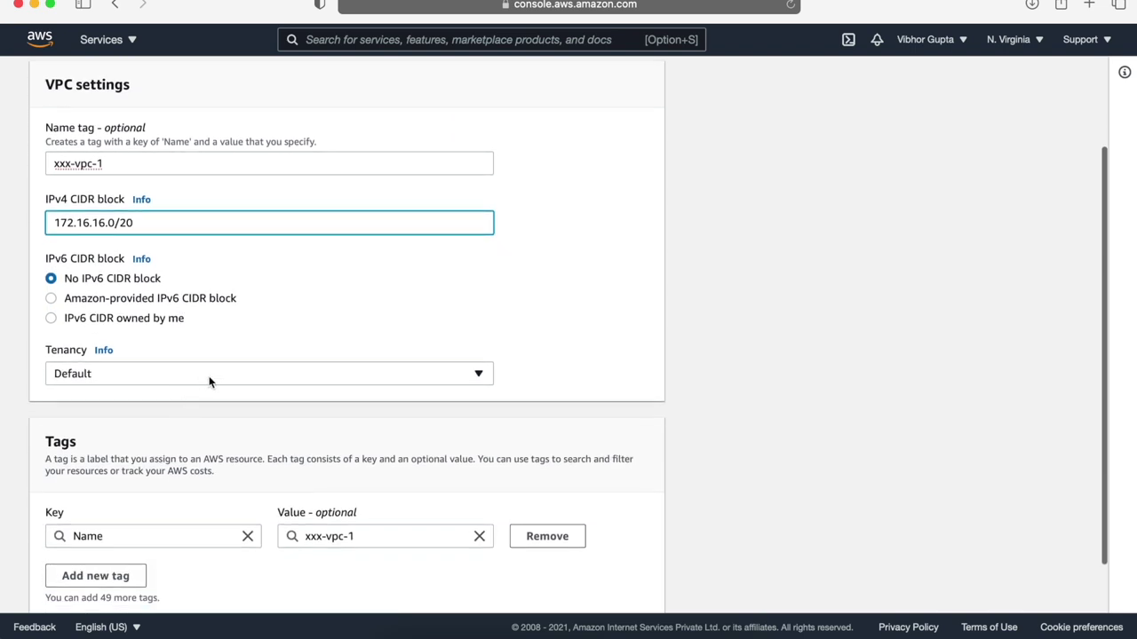
{"action": "scroll", "coordinate": [209, 378], "scroll_direction": "down", "scroll_amount": 1}
{"action": "left_click", "coordinate": [597, 579]}
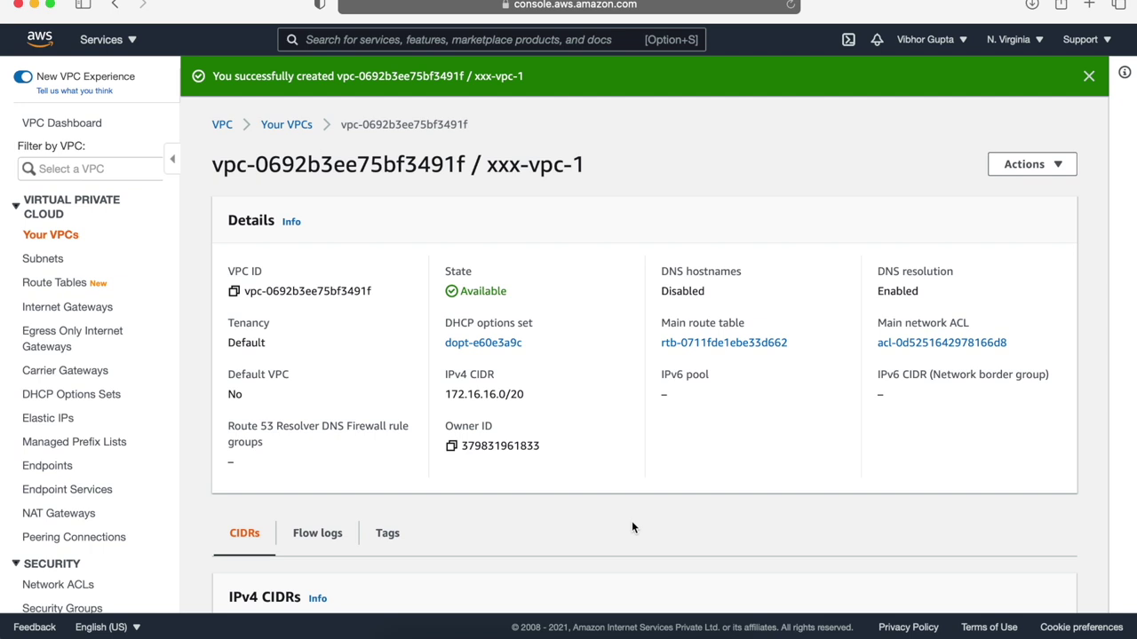
- Enable DNS hostnames for the xxx-vpc-1 VPC and save the change
{"action": "left_click", "coordinate": [1051, 169]}
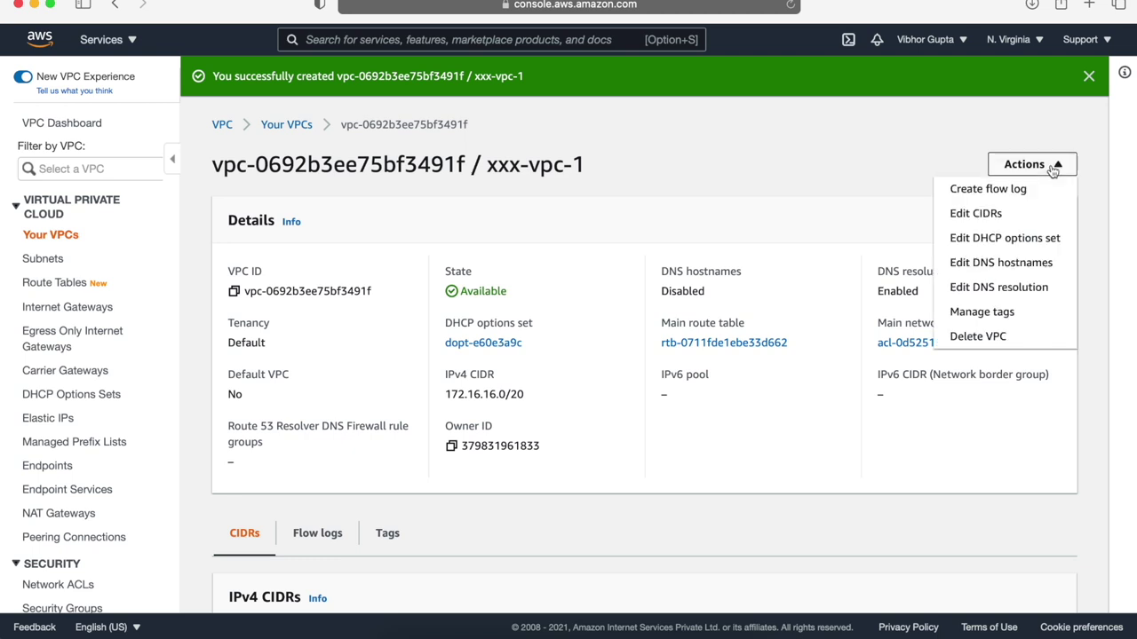
{"action": "left_click", "coordinate": [1006, 263]}
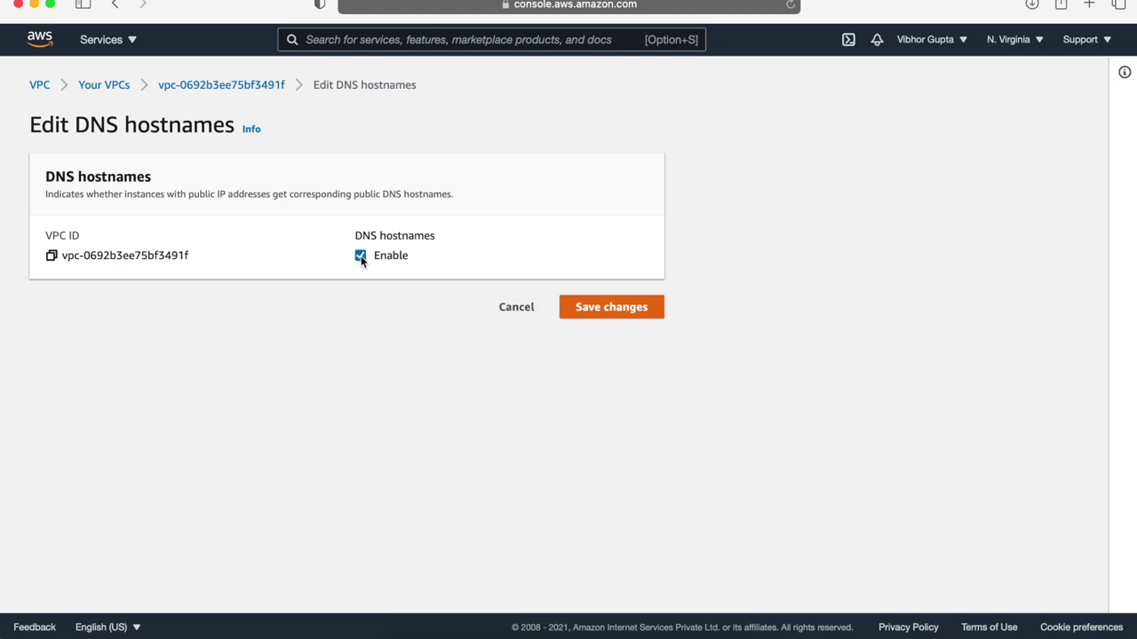
{"action": "left_click", "coordinate": [581, 312]}
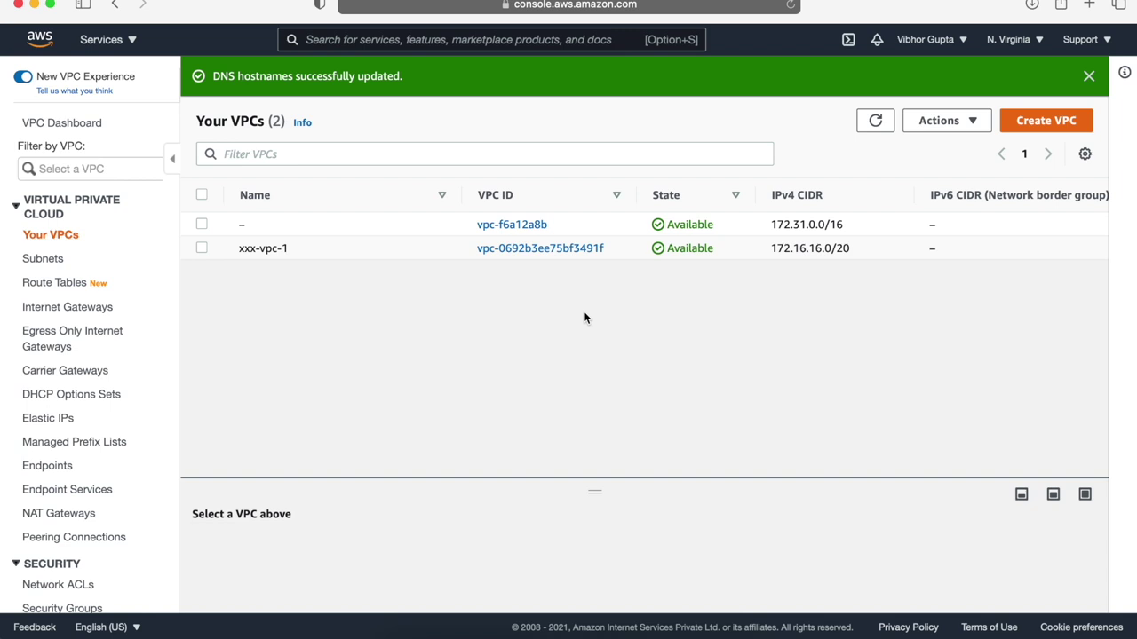
- Create an internet gateway with the name tag xxx-ig
{"action": "left_click", "coordinate": [89, 312]}
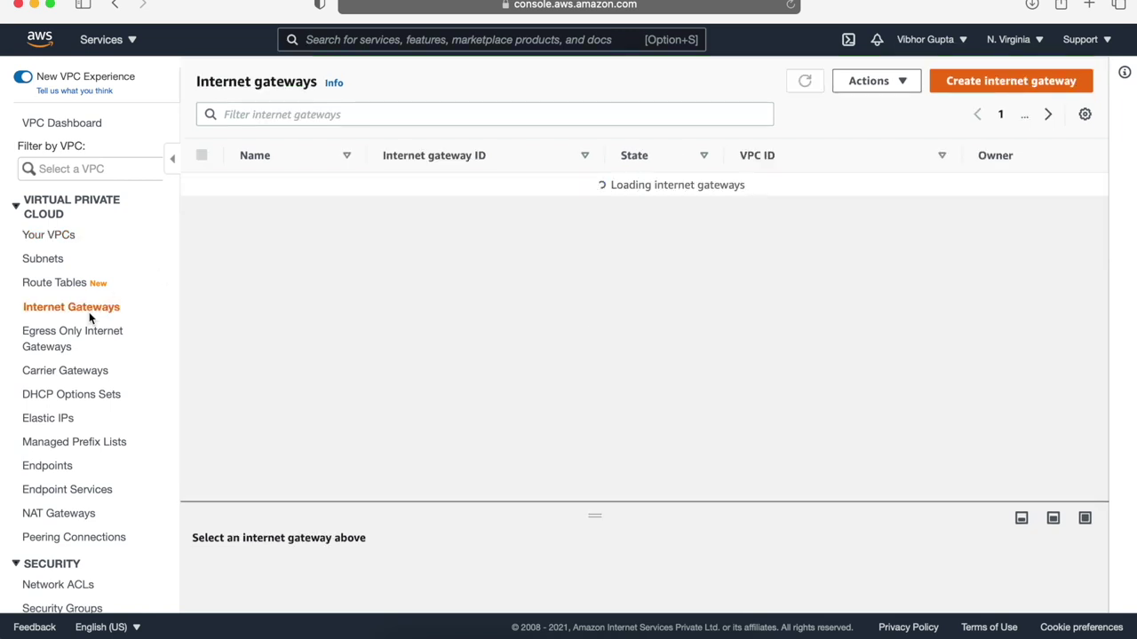
{"action": "left_click", "coordinate": [1002, 82]}
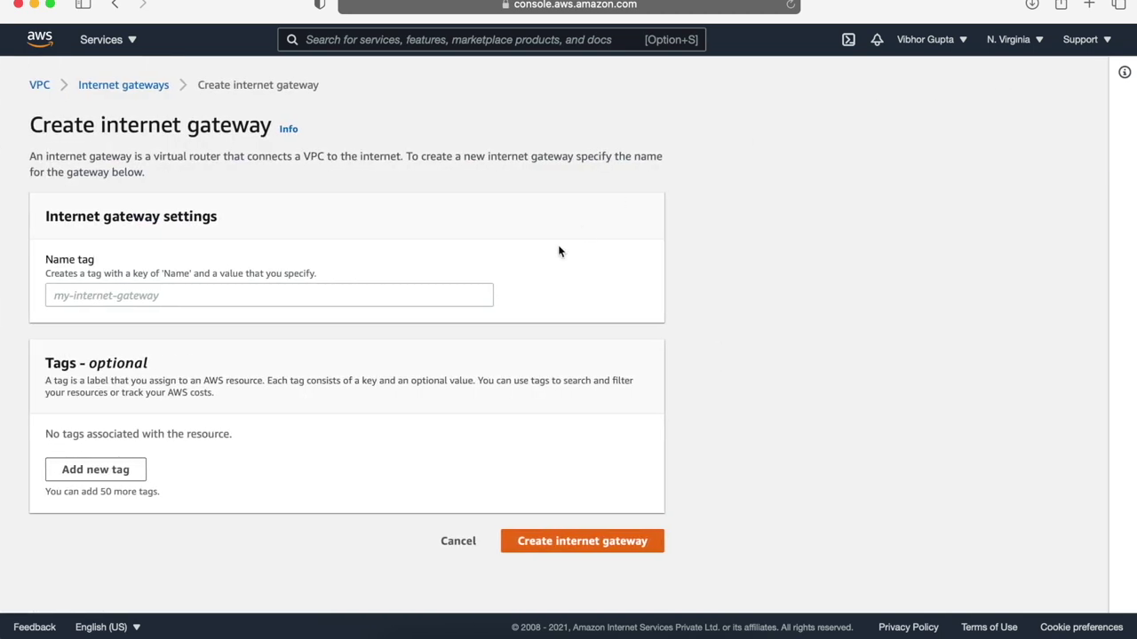
{"action": "left_click", "coordinate": [453, 296]}
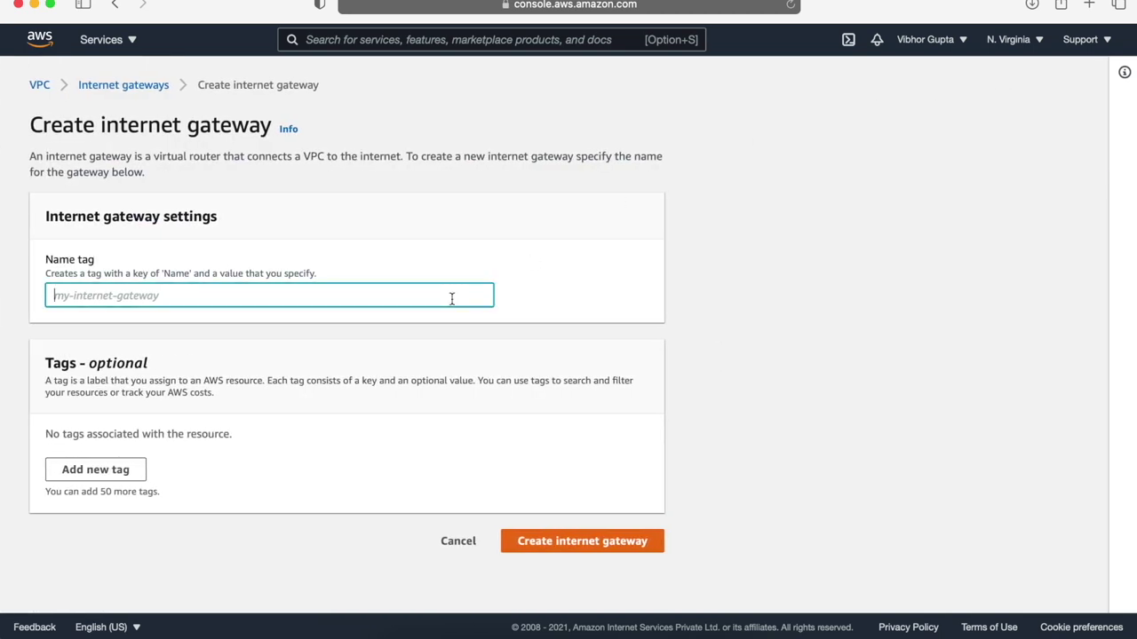
{"action": "type", "text": "xxx-ig"}
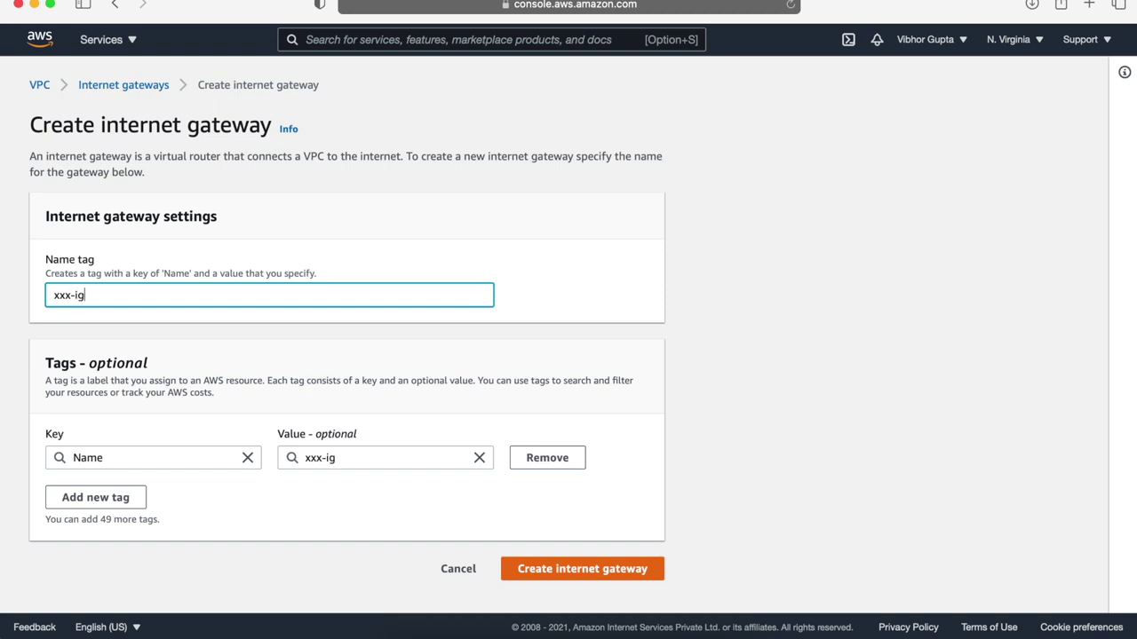
{"action": "left_click", "coordinate": [592, 569]}
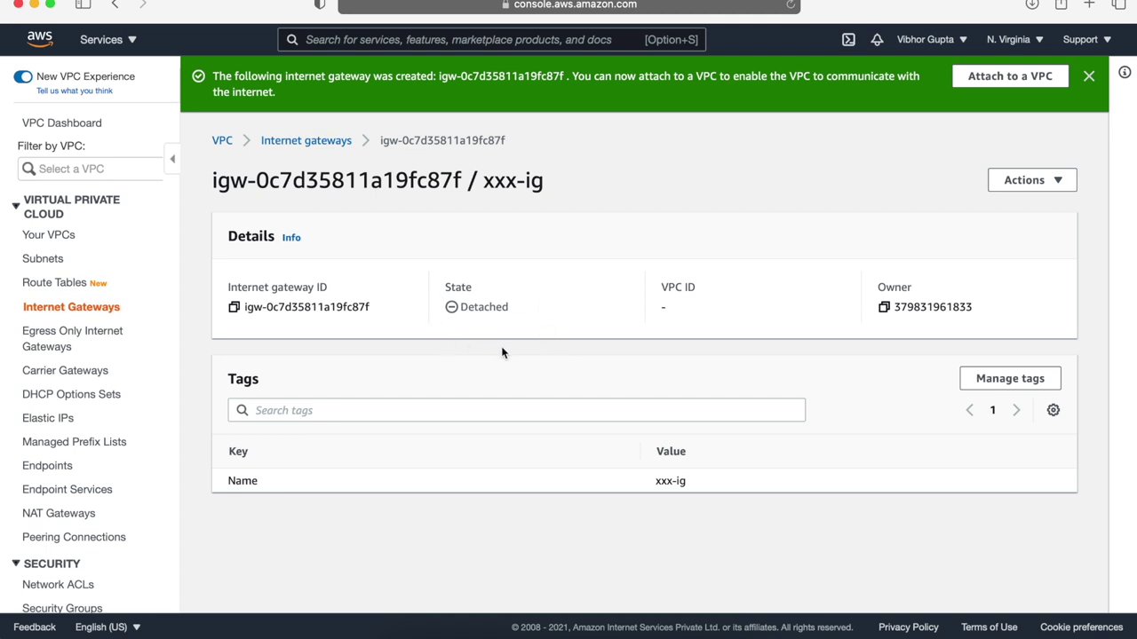
- Attach the xxx-ig internet gateway to the xxx-vpc-1 VPC
{"action": "left_click", "coordinate": [1021, 180]}
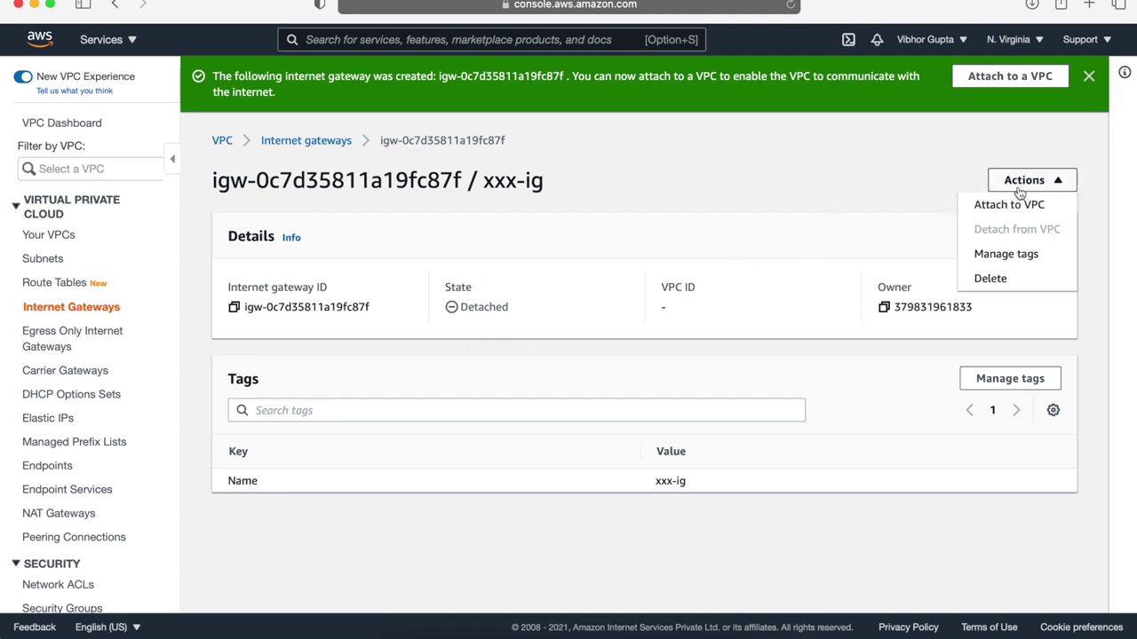
{"action": "left_click", "coordinate": [1000, 203]}
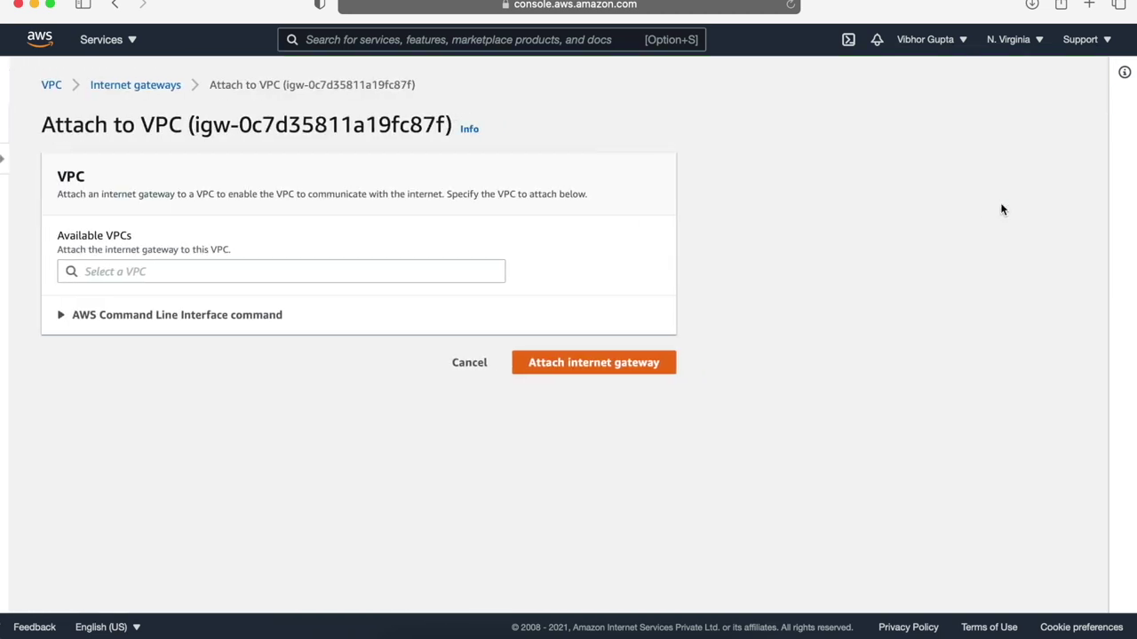
{"action": "left_click", "coordinate": [310, 272]}
{"action": "left_click", "coordinate": [264, 296]}
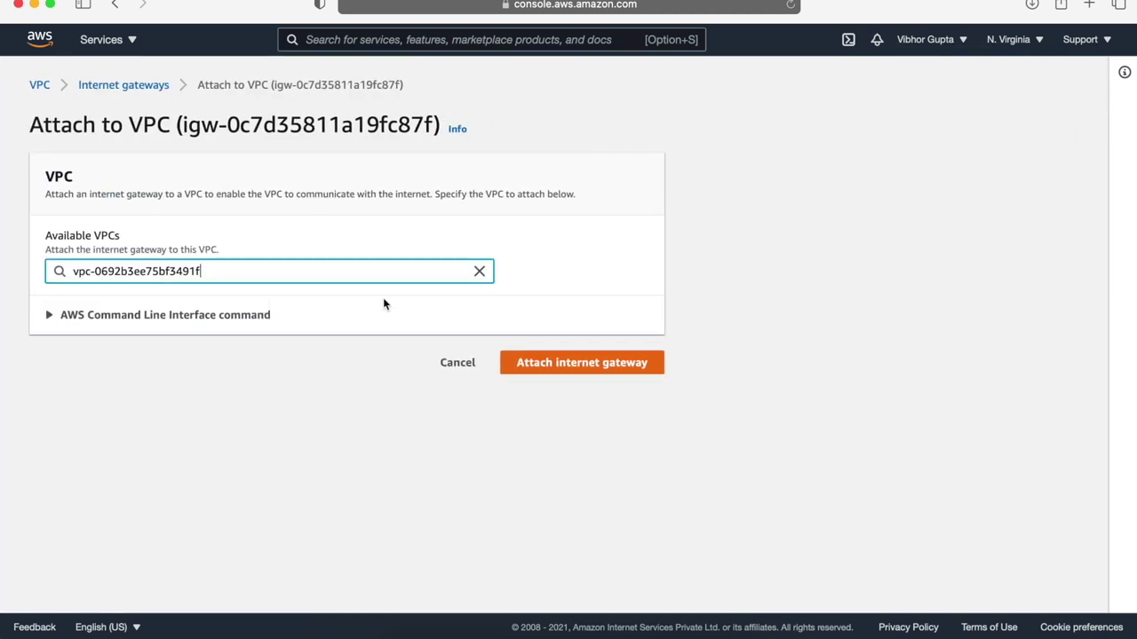
{"action": "left_click", "coordinate": [566, 363]}
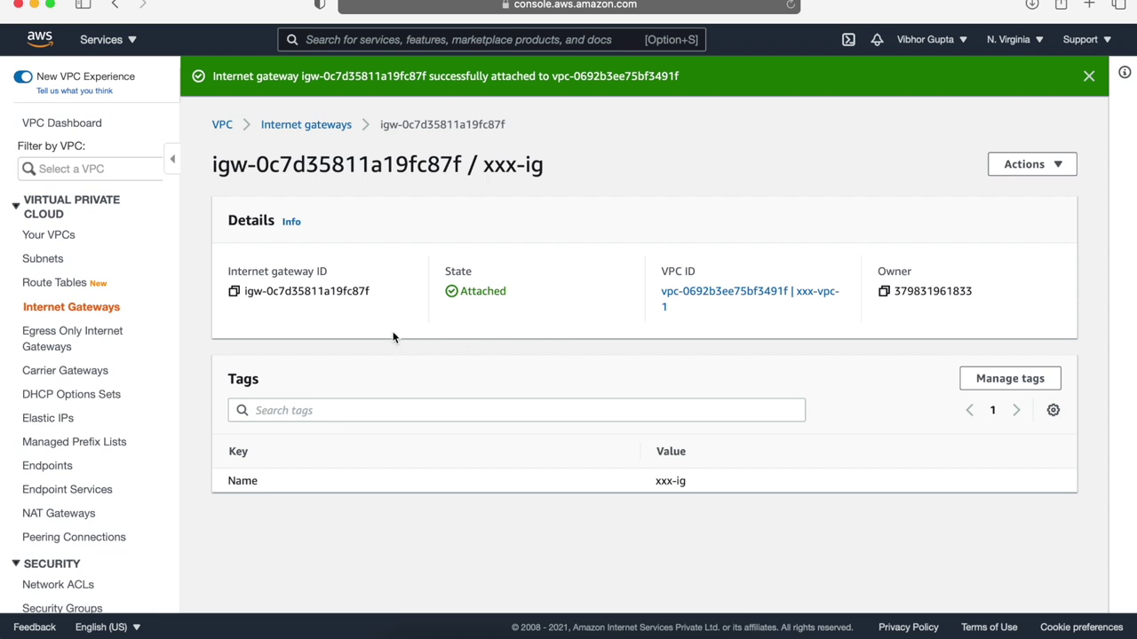
- Start a new subnet in the xxx-vpc-1 VPC and name it xxx-public
{"action": "left_click", "coordinate": [44, 260]}
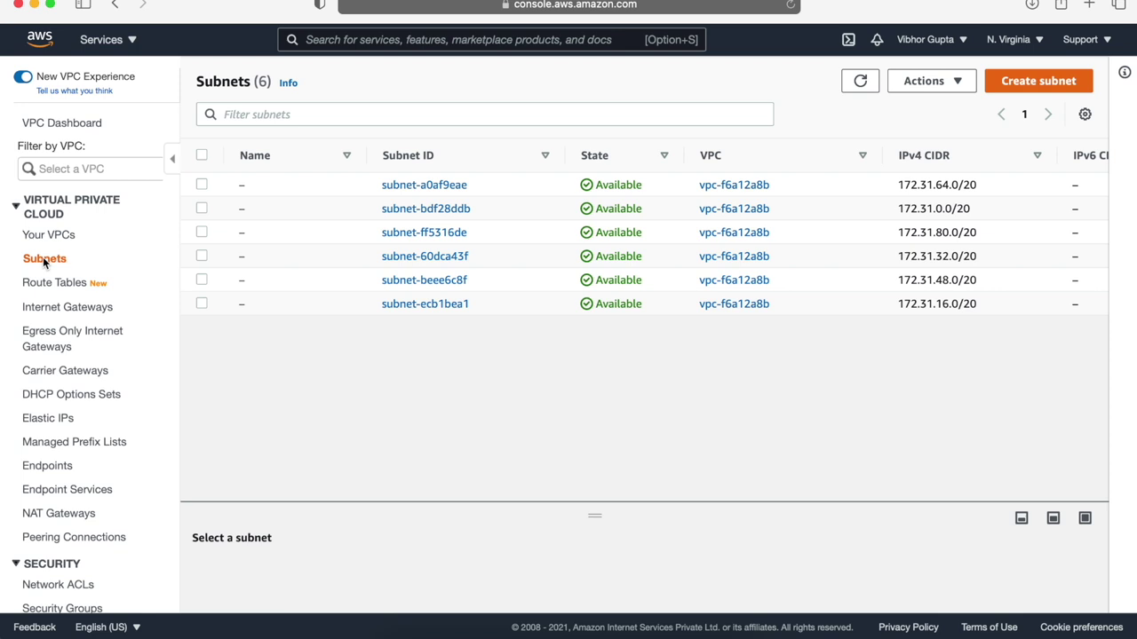
{"action": "left_click", "coordinate": [1025, 93]}
{"action": "left_click", "coordinate": [325, 257]}
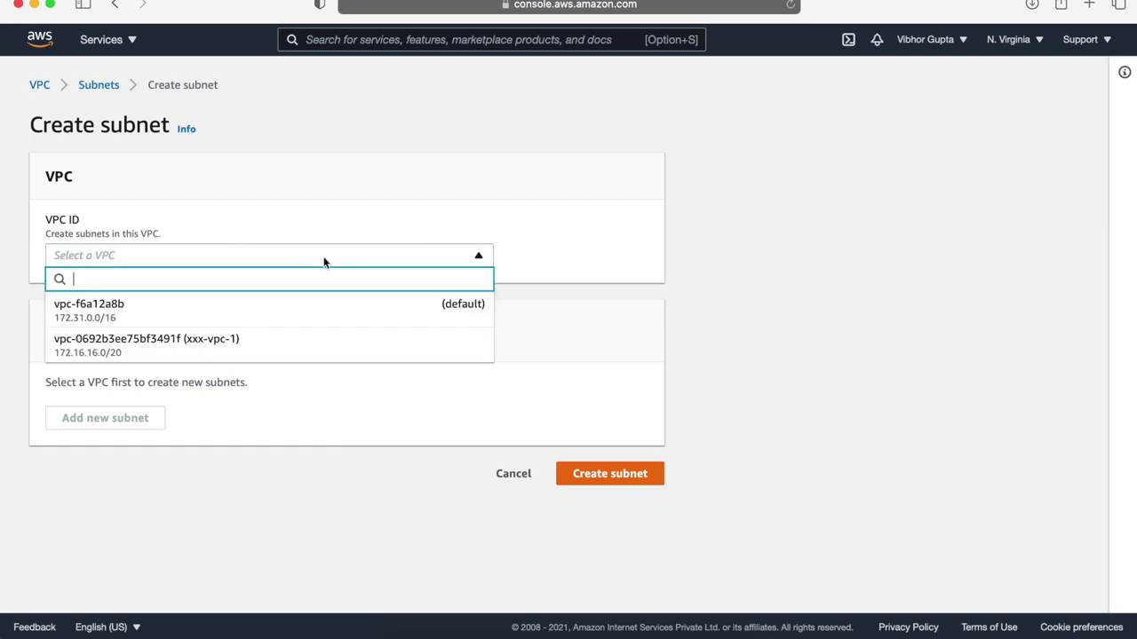
{"action": "left_click", "coordinate": [228, 354]}
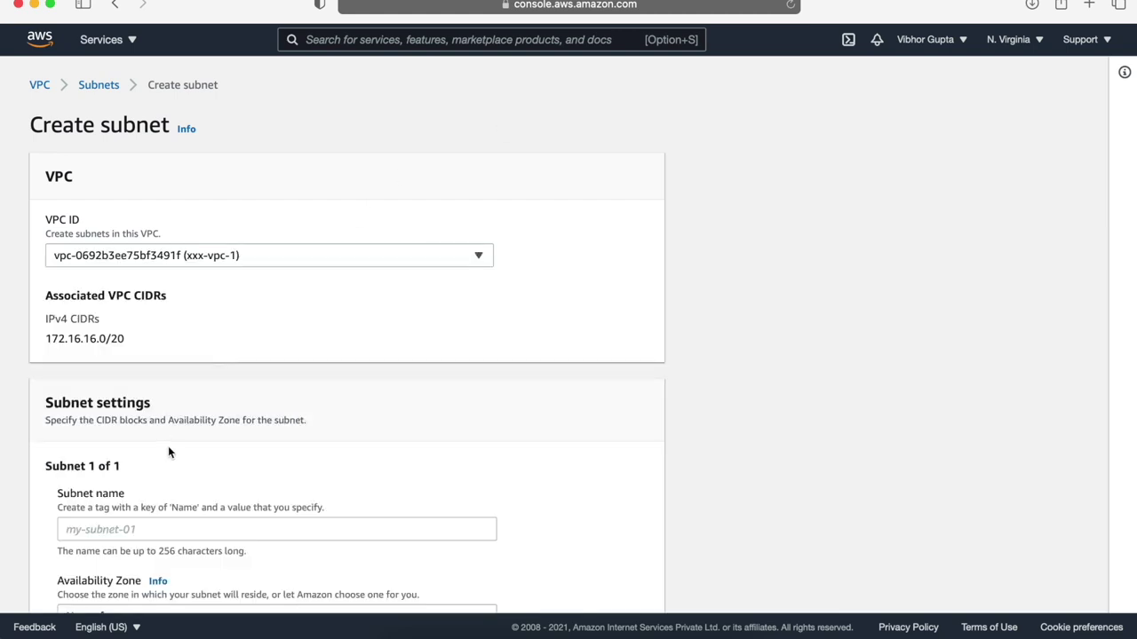
{"action": "scroll", "coordinate": [171, 453], "scroll_direction": "down", "scroll_amount": 3}
{"action": "left_click", "coordinate": [183, 391]}
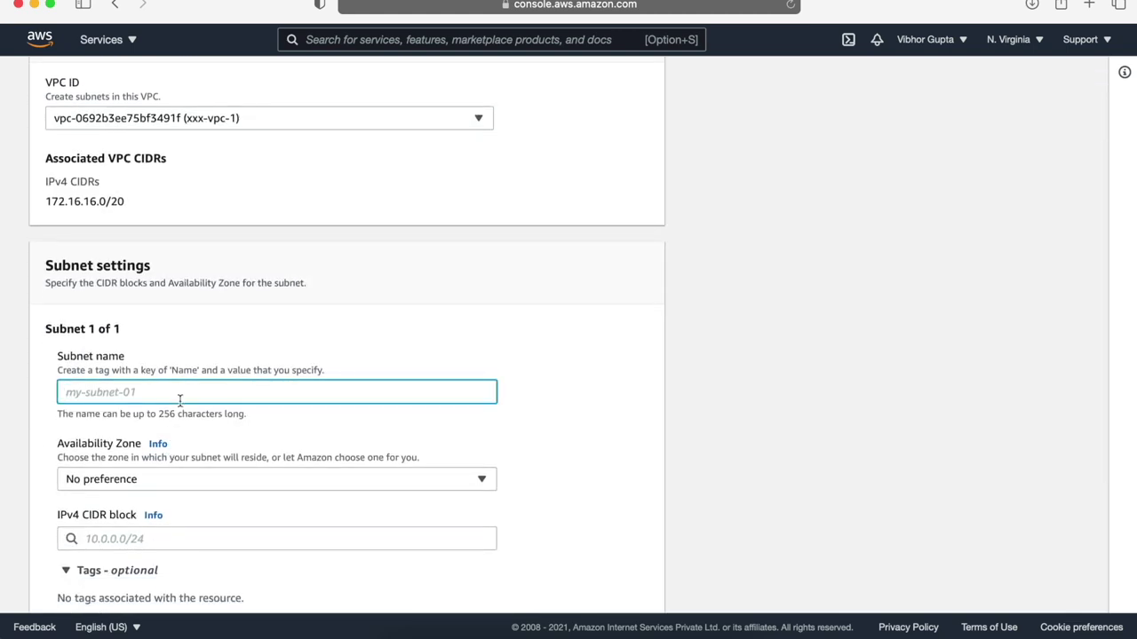
{"action": "type", "text": "xxx-public"}
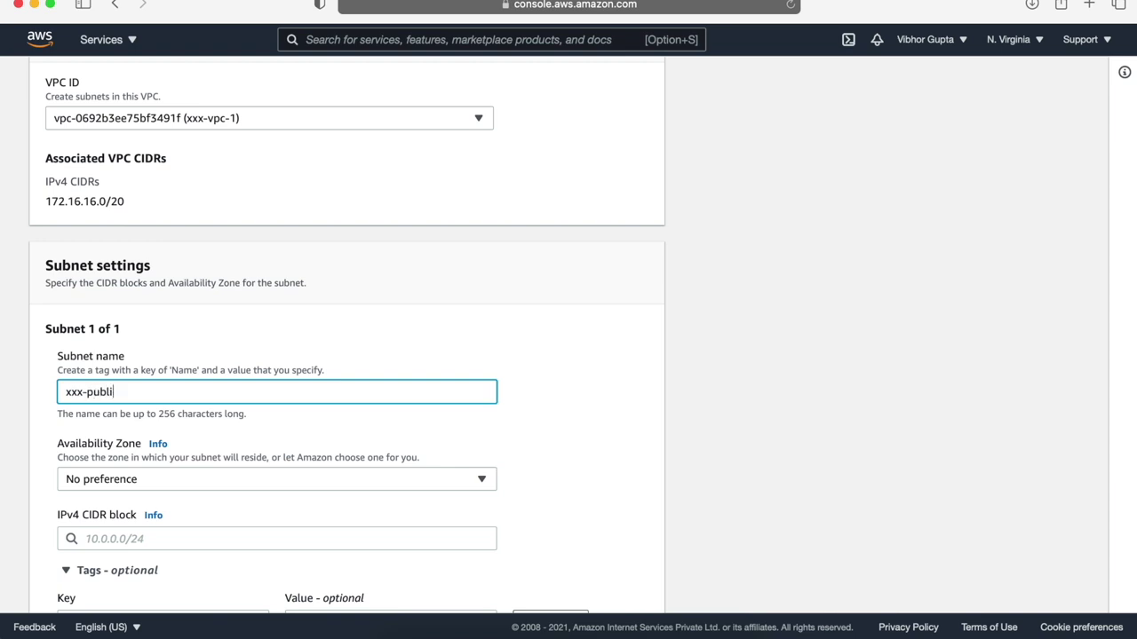
- Set the xxx-public subnet's availability zone to us-east-1a and its IPv4 CIDR block to 172.16.20.0/24
{"action": "scroll", "coordinate": [173, 406], "scroll_direction": "down", "scroll_amount": 3}
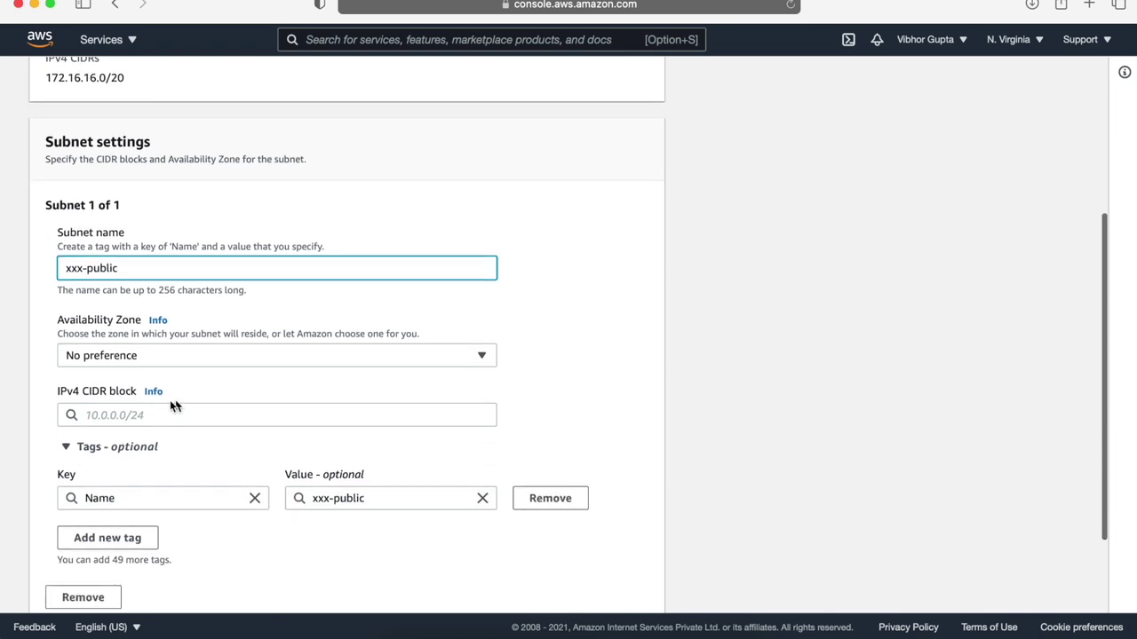
{"action": "left_click", "coordinate": [132, 356]}
{"action": "left_click", "coordinate": [240, 167]}
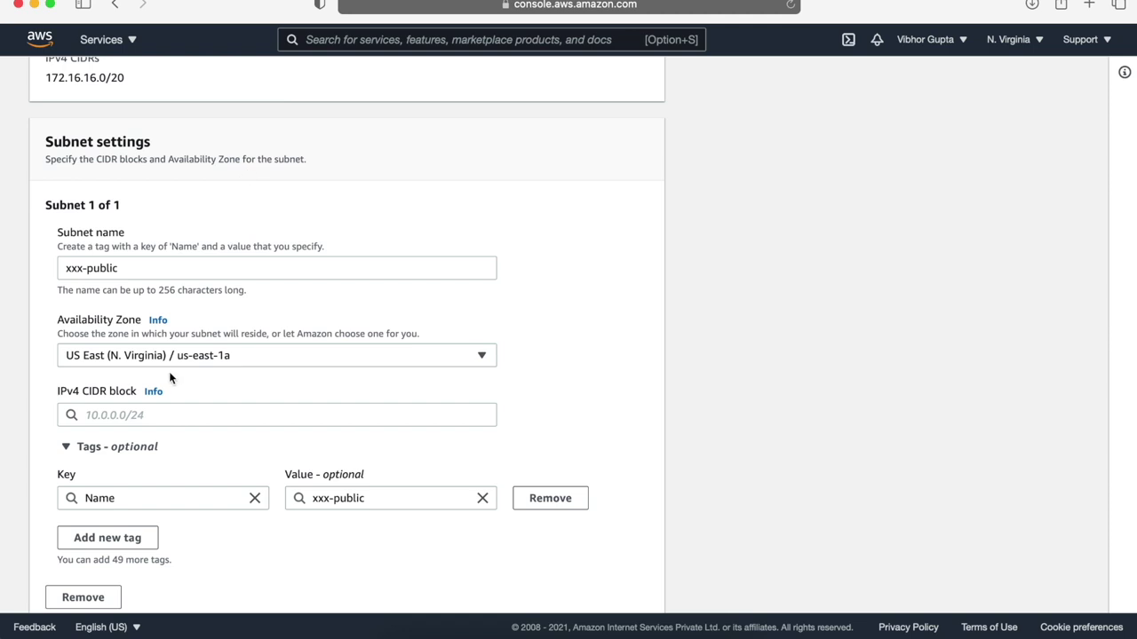
{"action": "scroll", "coordinate": [169, 371], "scroll_direction": "down", "scroll_amount": 2}
{"action": "left_click", "coordinate": [148, 344]}
{"action": "type", "text": "172.16"}
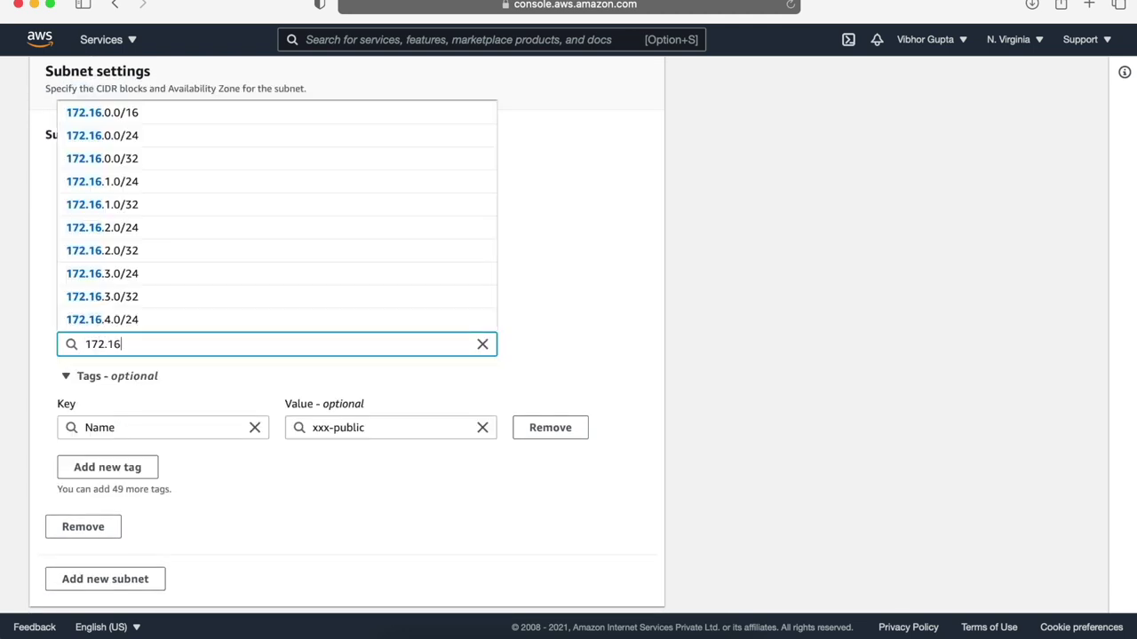
{"action": "type", "text": ".20.0/"}
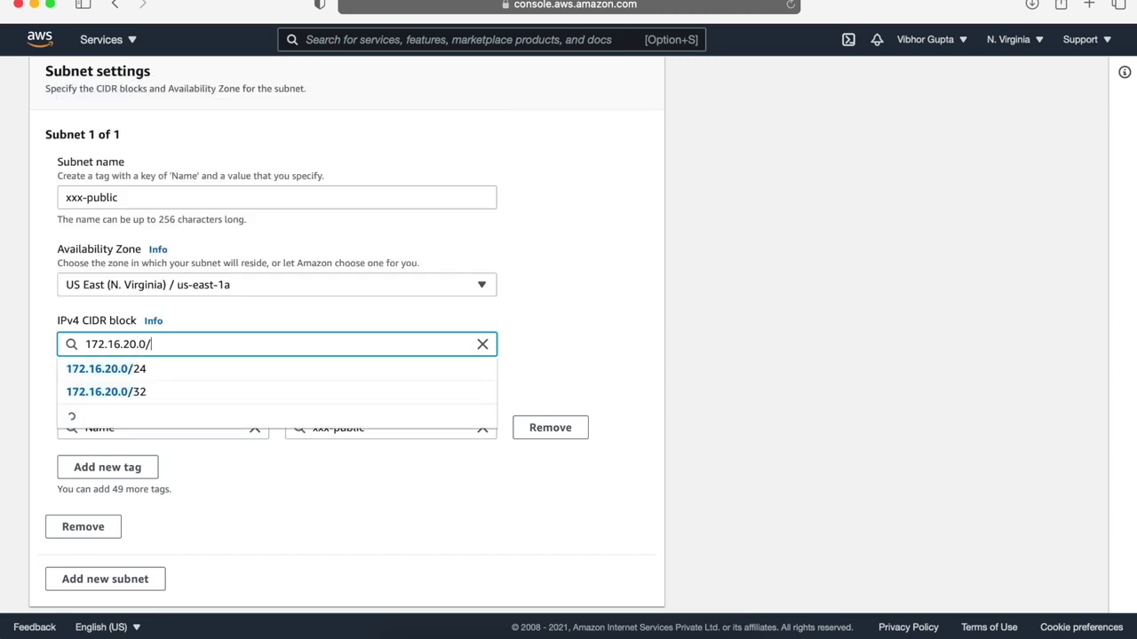
{"action": "type", "text": "24"}
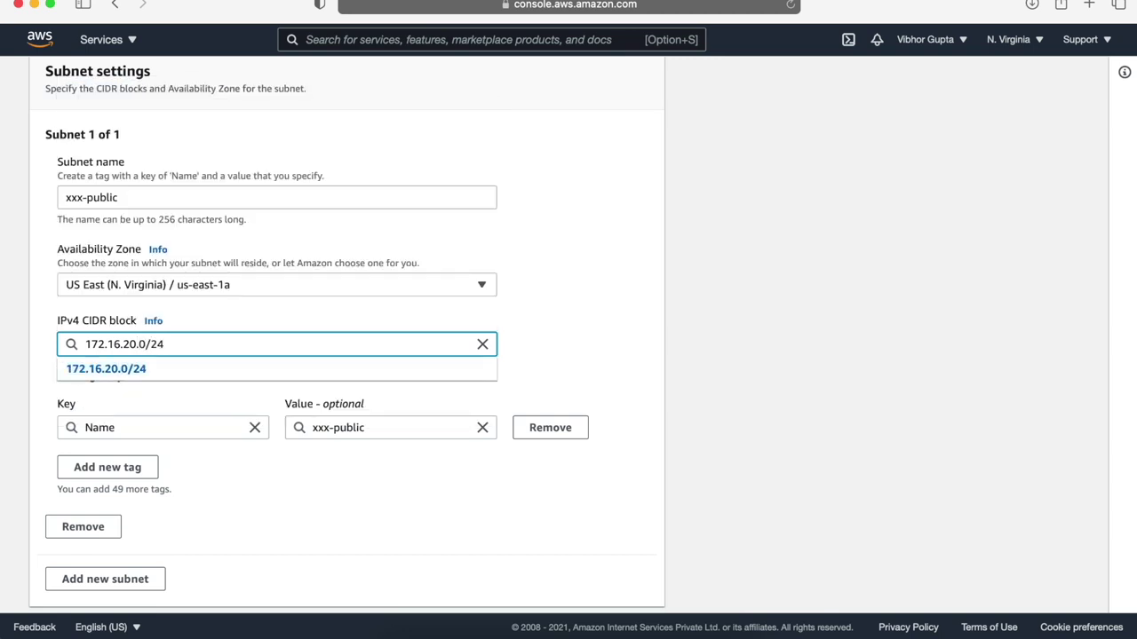
{"action": "scroll", "coordinate": [569, 336], "scroll_direction": "down", "scroll_amount": 1}
{"action": "left_click", "coordinate": [557, 294]}
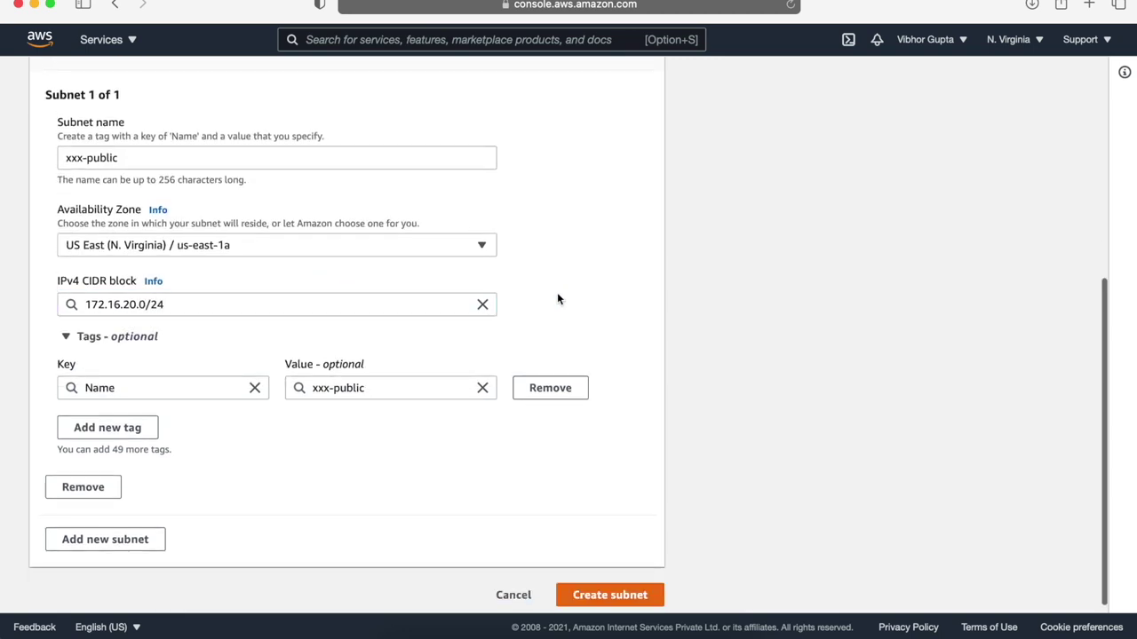
- Add a second subnet to the same creation form and name it xxx-private
{"action": "left_click", "coordinate": [135, 542]}
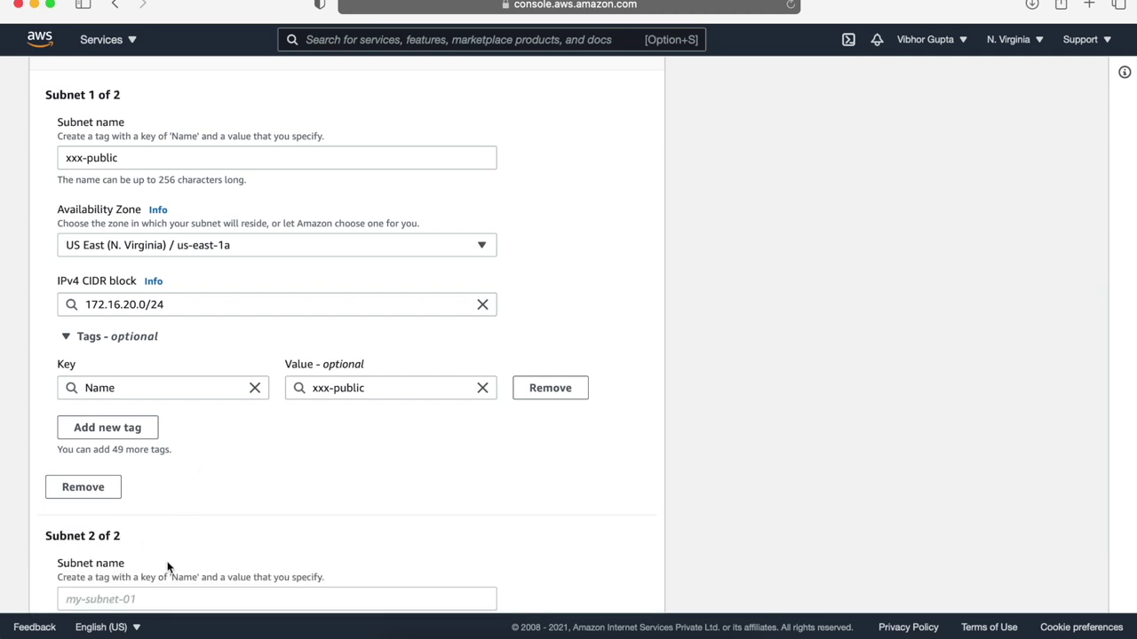
{"action": "scroll", "coordinate": [169, 567], "scroll_direction": "down", "scroll_amount": 3}
{"action": "left_click", "coordinate": [198, 457]}
{"action": "type", "text": "xxx-"}
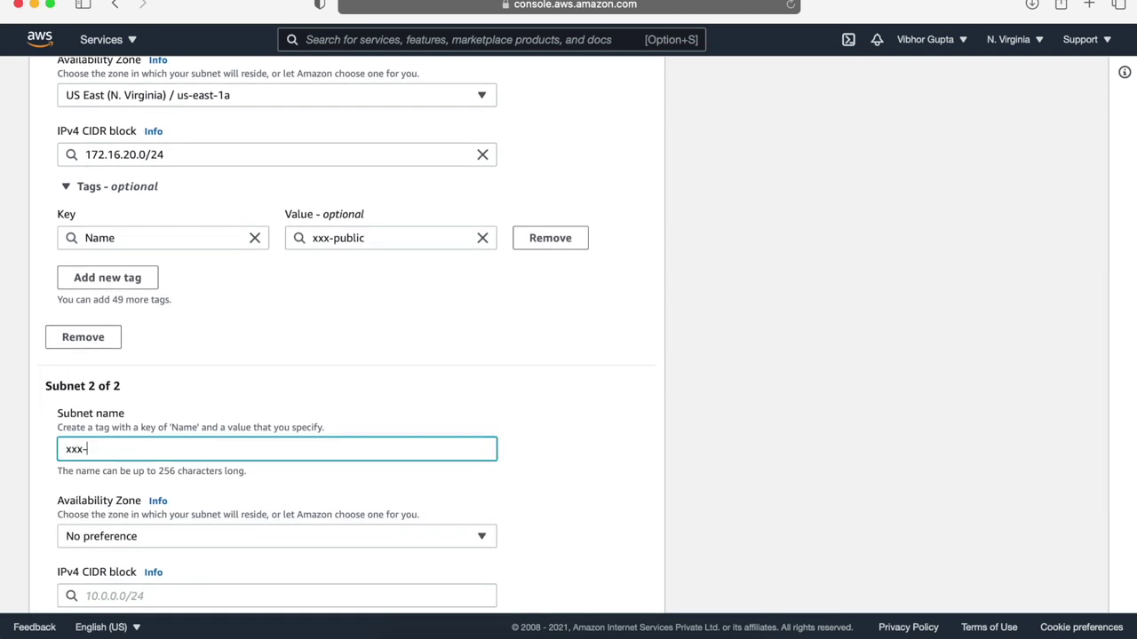
{"action": "type", "text": "private"}
{"action": "scroll", "coordinate": [142, 417], "scroll_direction": "down", "scroll_amount": 3}
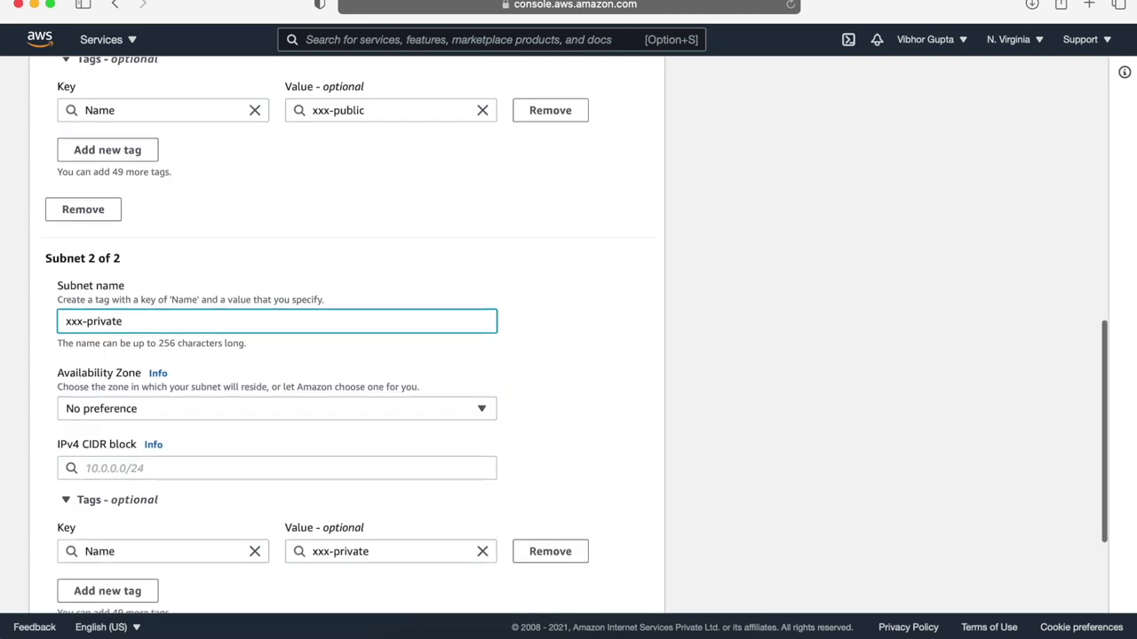
- Set the xxx-private subnet's availability zone to us-east-1a and its IPv4 CIDR block to 172.16.30.0/24
{"action": "left_click", "coordinate": [150, 410]}
{"action": "left_click", "coordinate": [213, 212]}
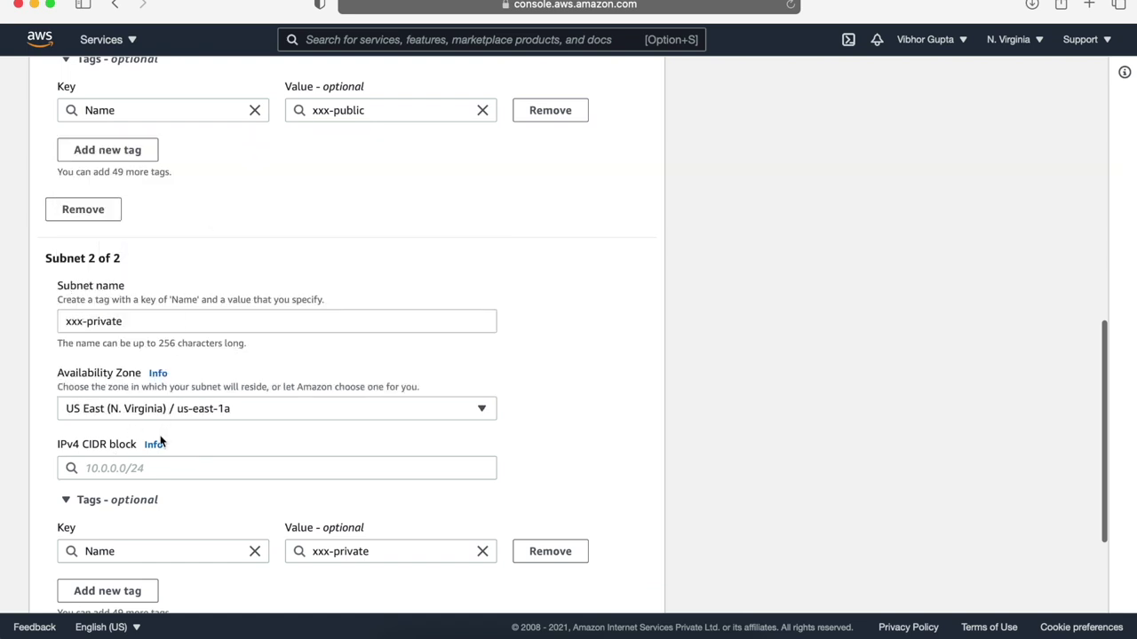
{"action": "left_click", "coordinate": [153, 464]}
{"action": "type", "text": "172"}
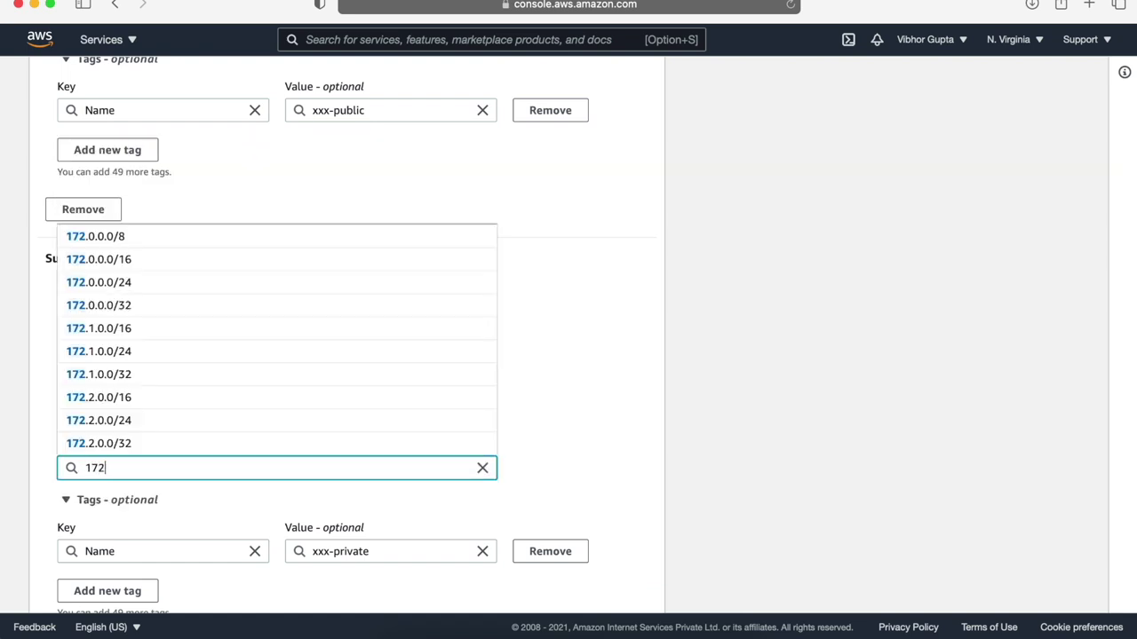
{"action": "type", "text": ".16.30"}
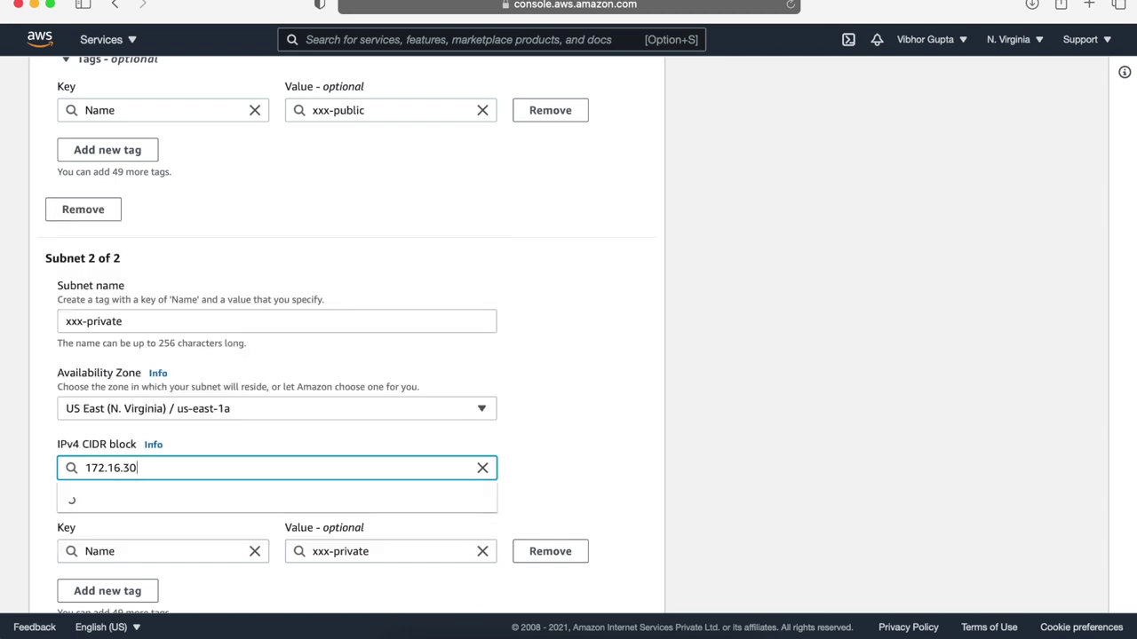
{"action": "type", "text": ".0/24"}
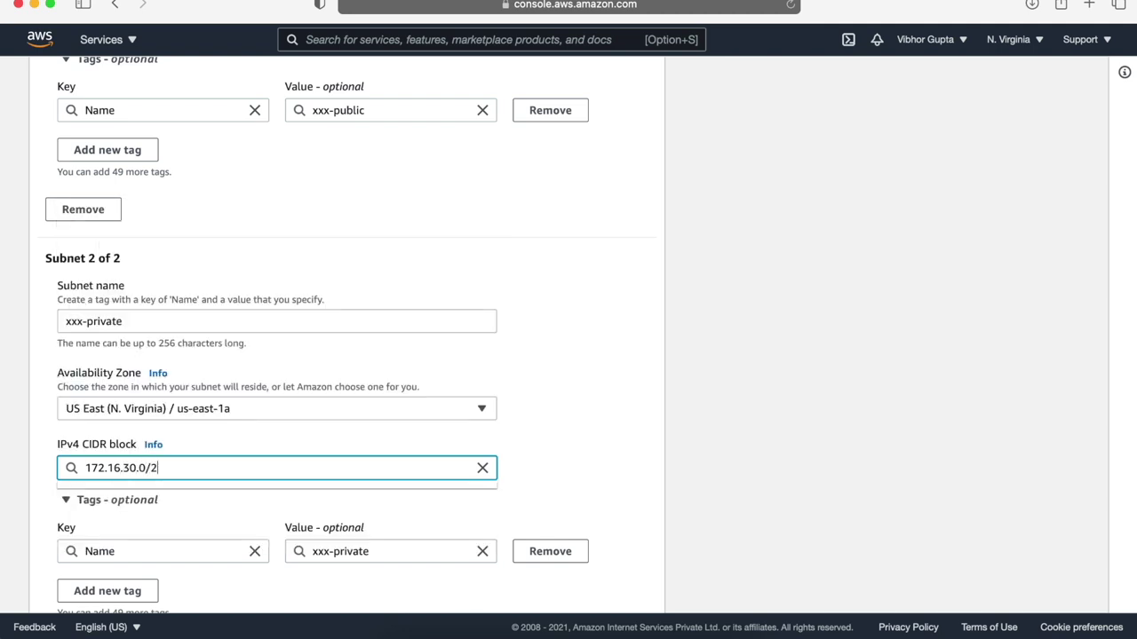
- Review both subnet definitions and create the xxx-public and xxx-private subnets
{"action": "scroll", "coordinate": [2, 213], "scroll_direction": "up", "scroll_amount": 2}
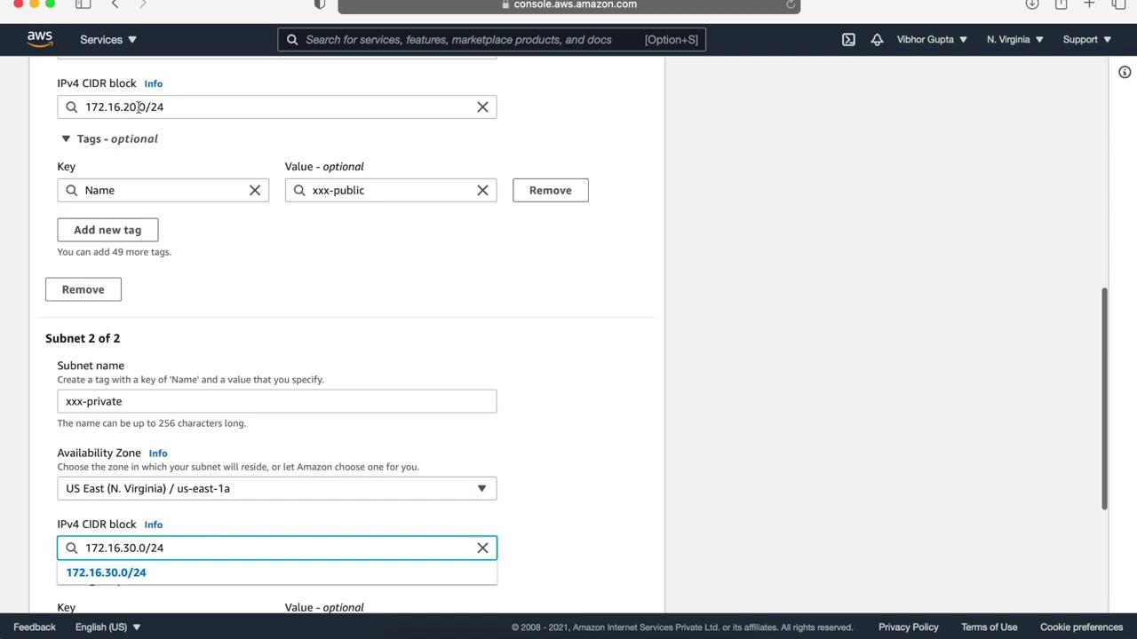
{"action": "left_click", "coordinate": [219, 529]}
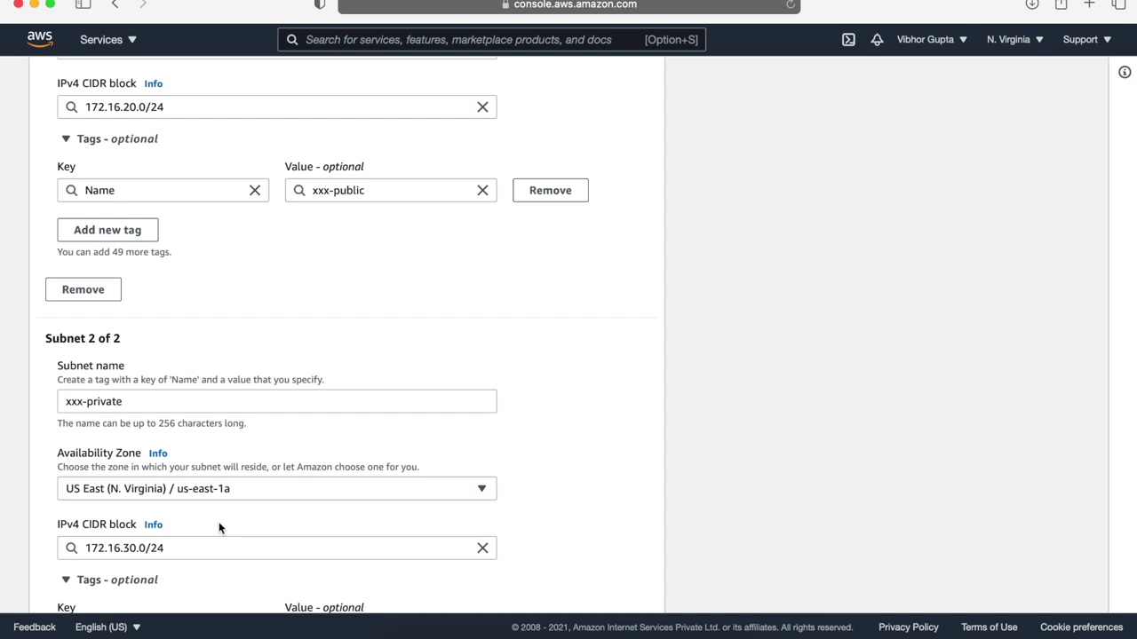
{"action": "scroll", "coordinate": [220, 528], "scroll_direction": "down", "scroll_amount": 5}
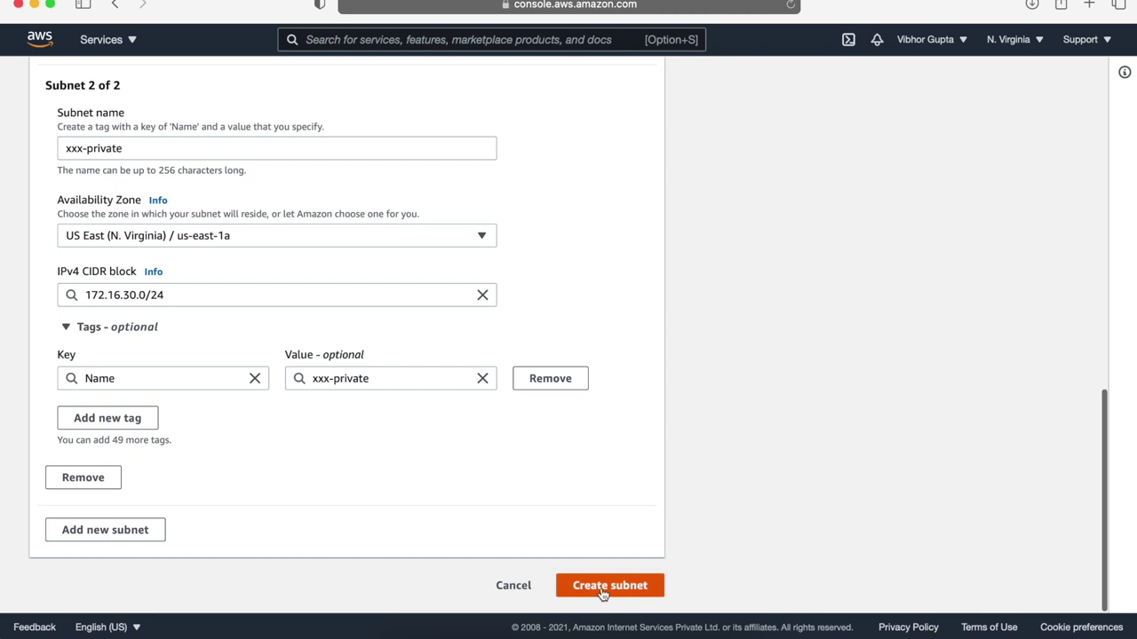
{"action": "left_click", "coordinate": [601, 586]}
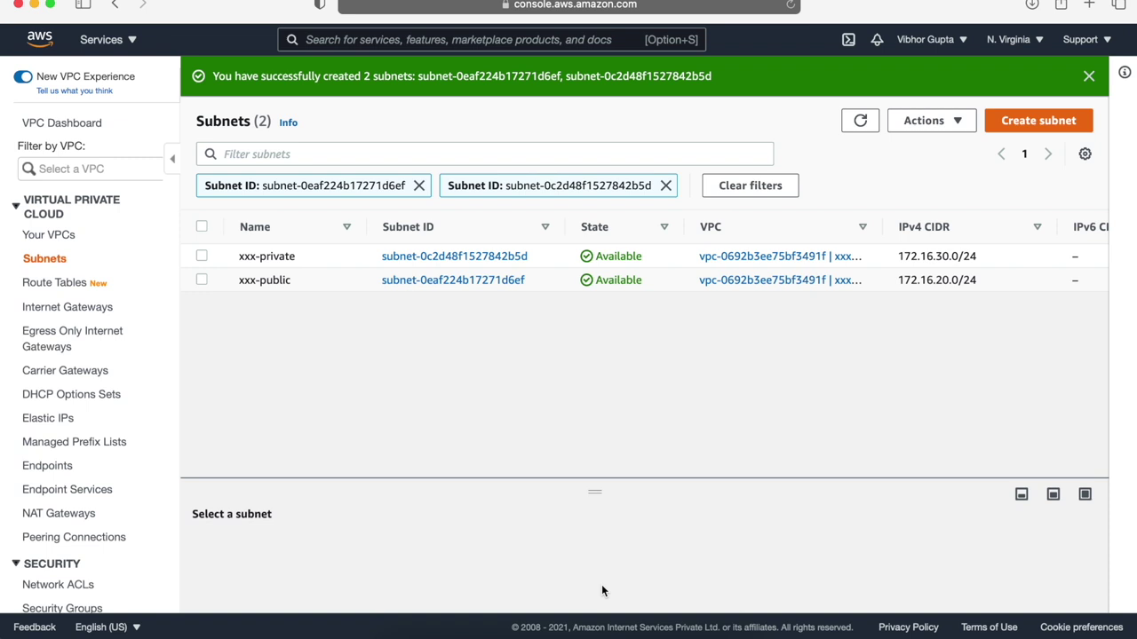
- Enable auto-assignment of public IPv4 addresses on the xxx-public subnet and save the setting
{"action": "left_click", "coordinate": [201, 280]}
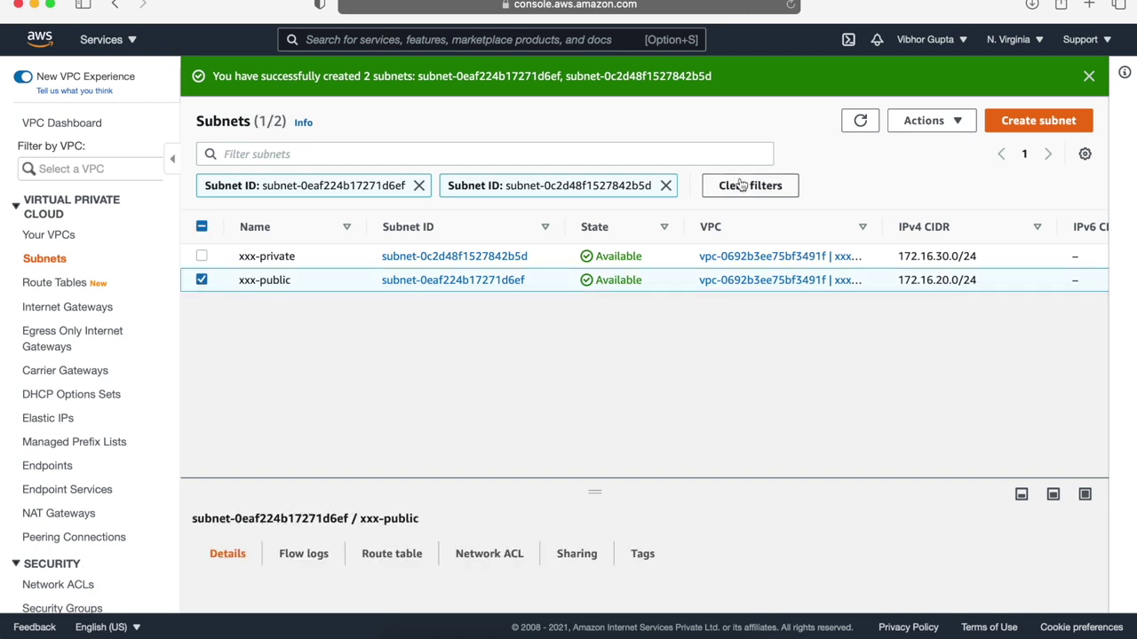
{"action": "left_click", "coordinate": [947, 120]}
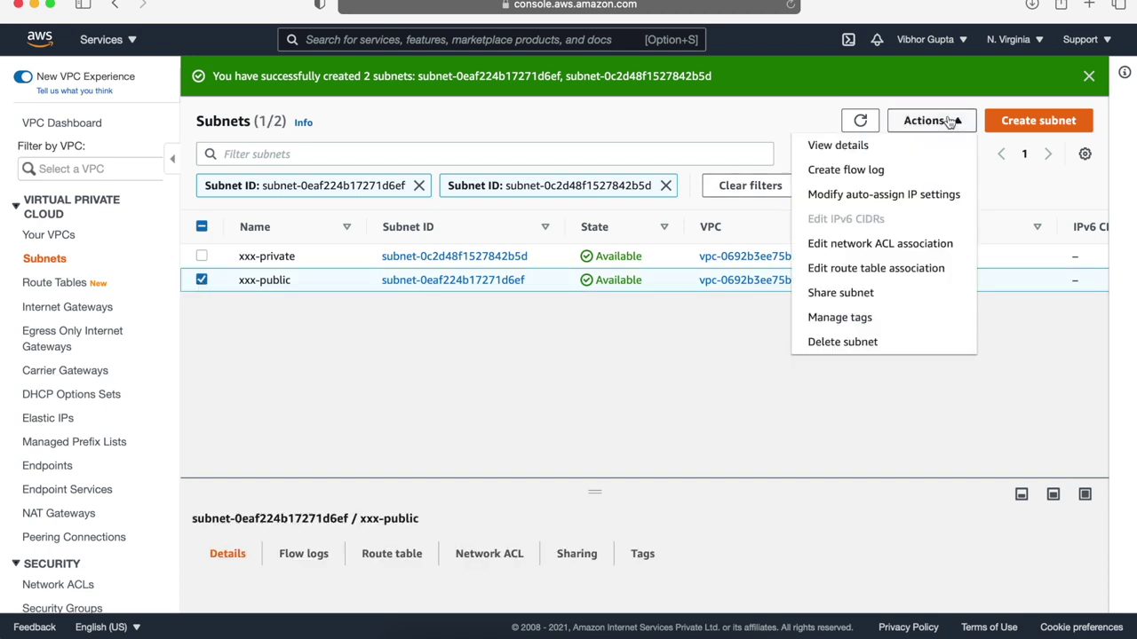
{"action": "left_click", "coordinate": [893, 195]}
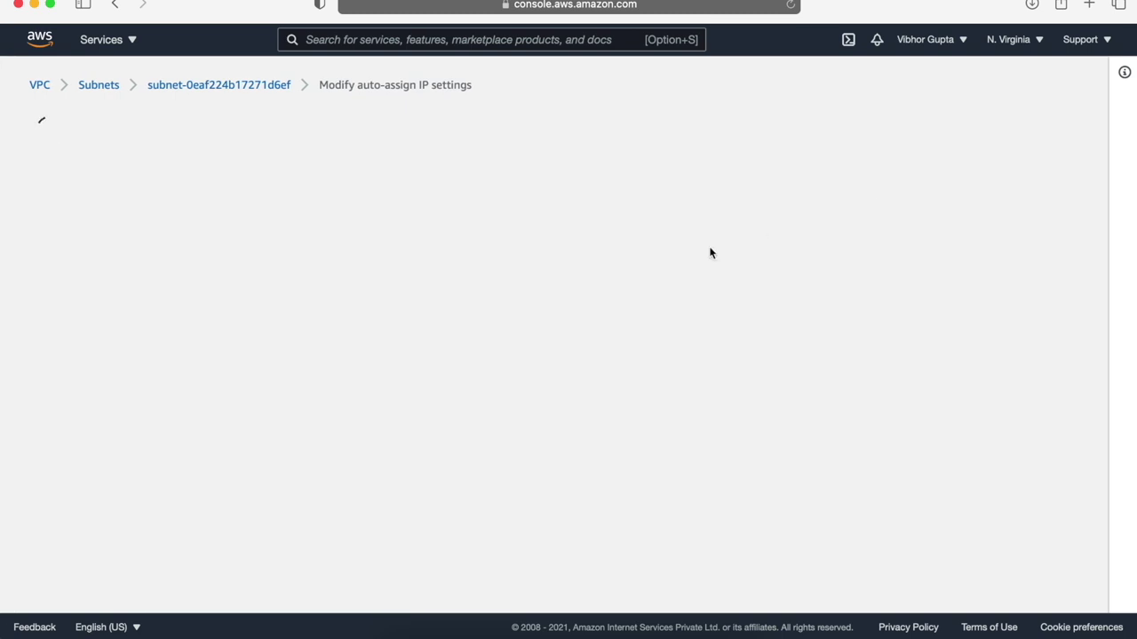
{"action": "left_click", "coordinate": [50, 331]}
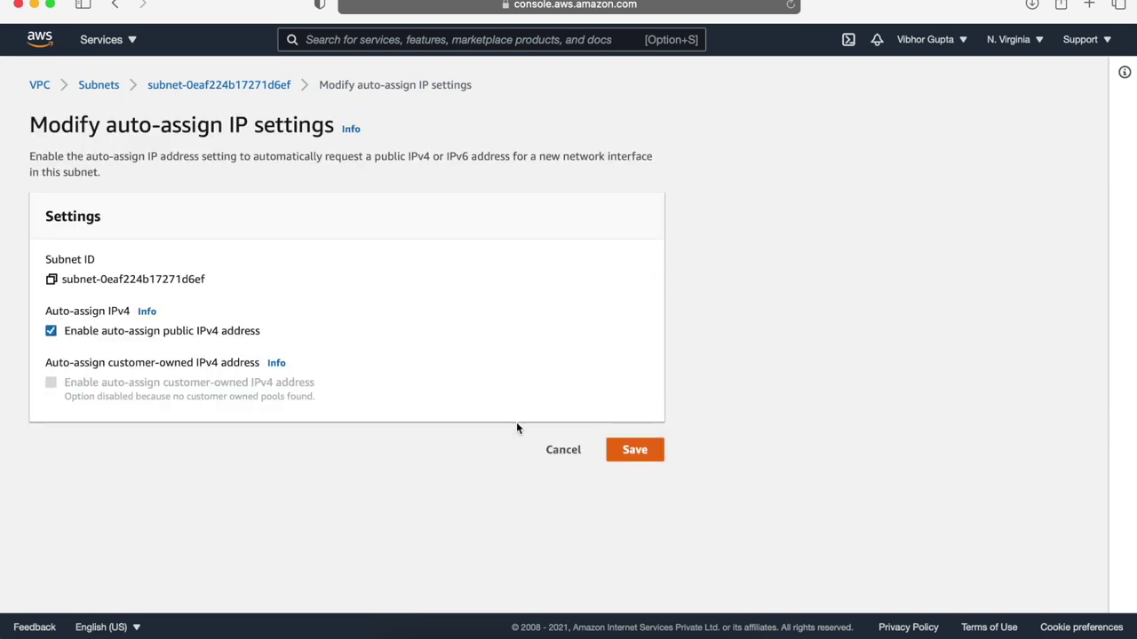
{"action": "left_click", "coordinate": [637, 451]}
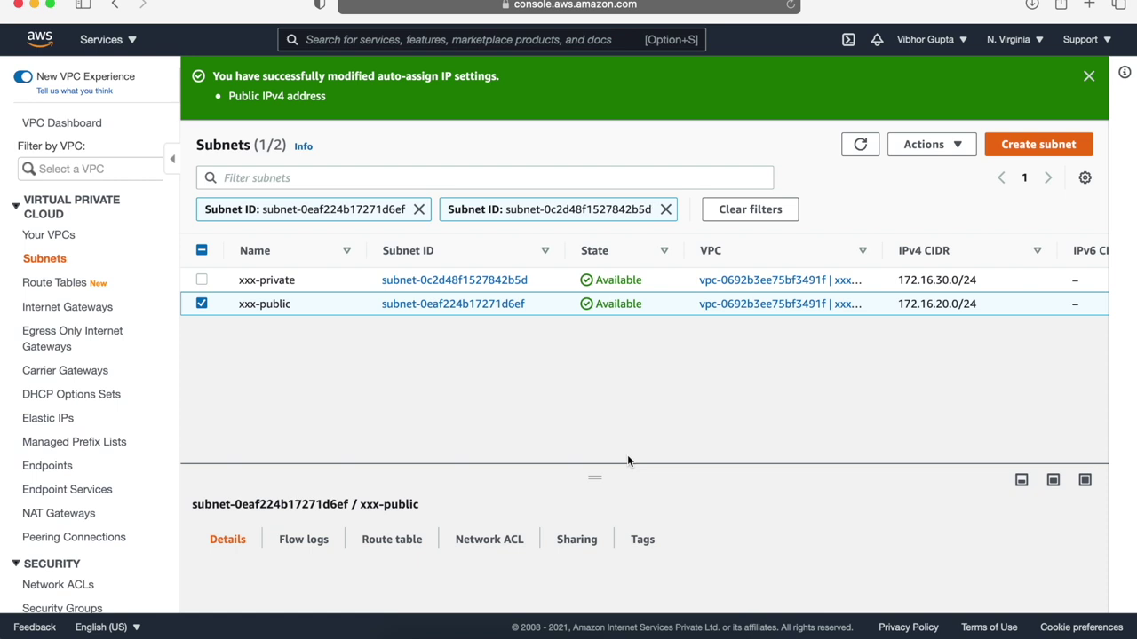
- Create a route table named xxx-public in the xxx-vpc-1 VPC
{"action": "left_click", "coordinate": [76, 285]}
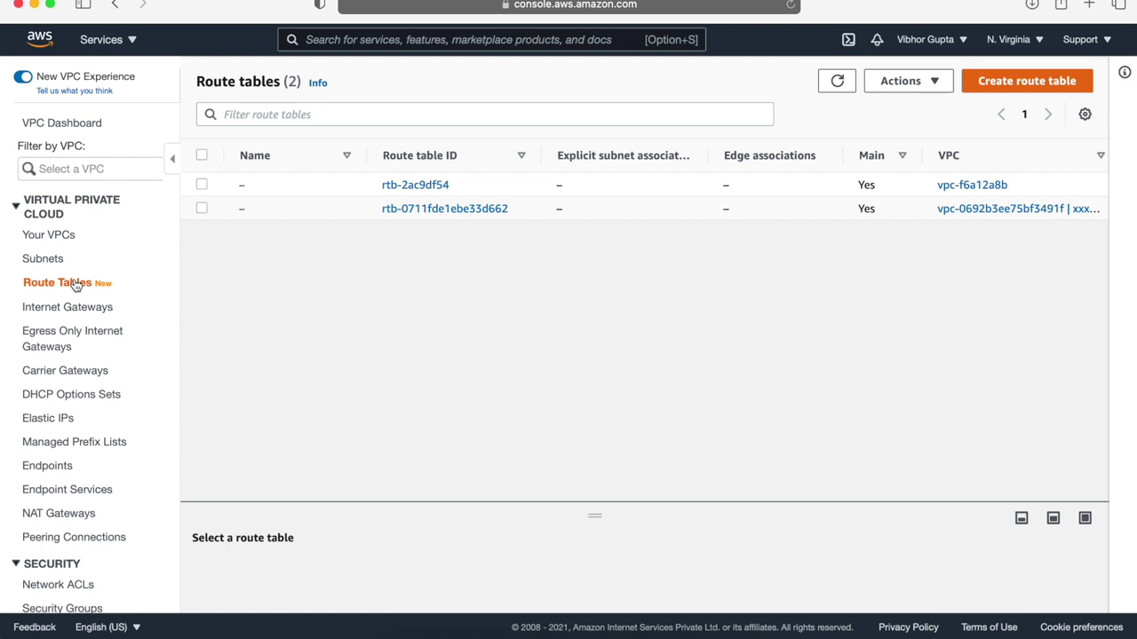
{"action": "left_click", "coordinate": [1026, 80]}
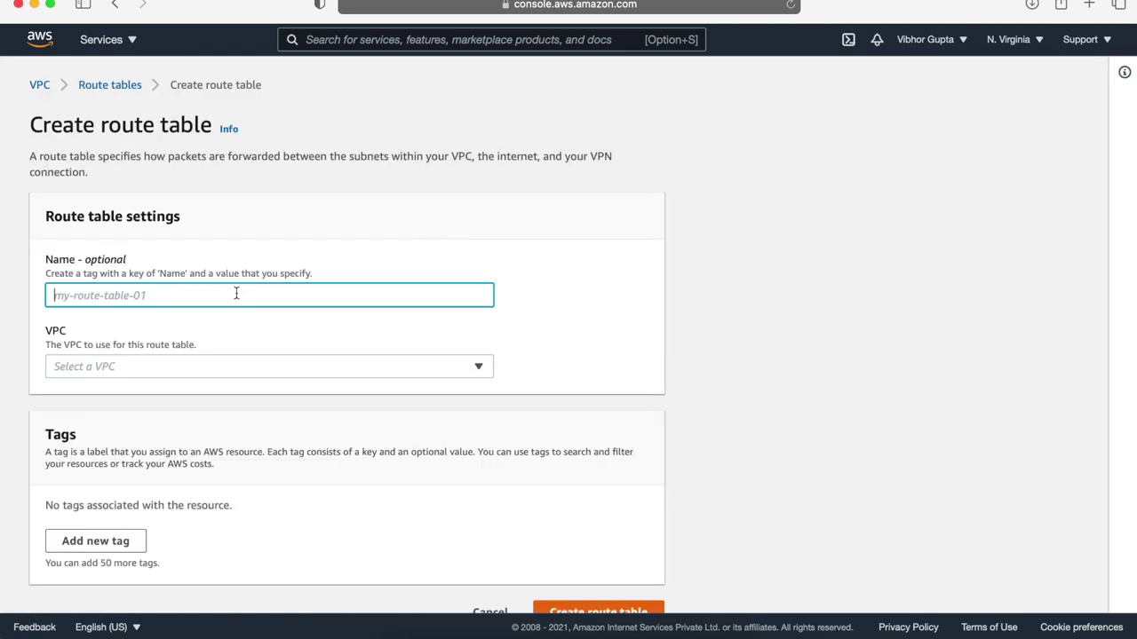
{"action": "type", "text": "xxx-public"}
{"action": "left_click", "coordinate": [211, 366]}
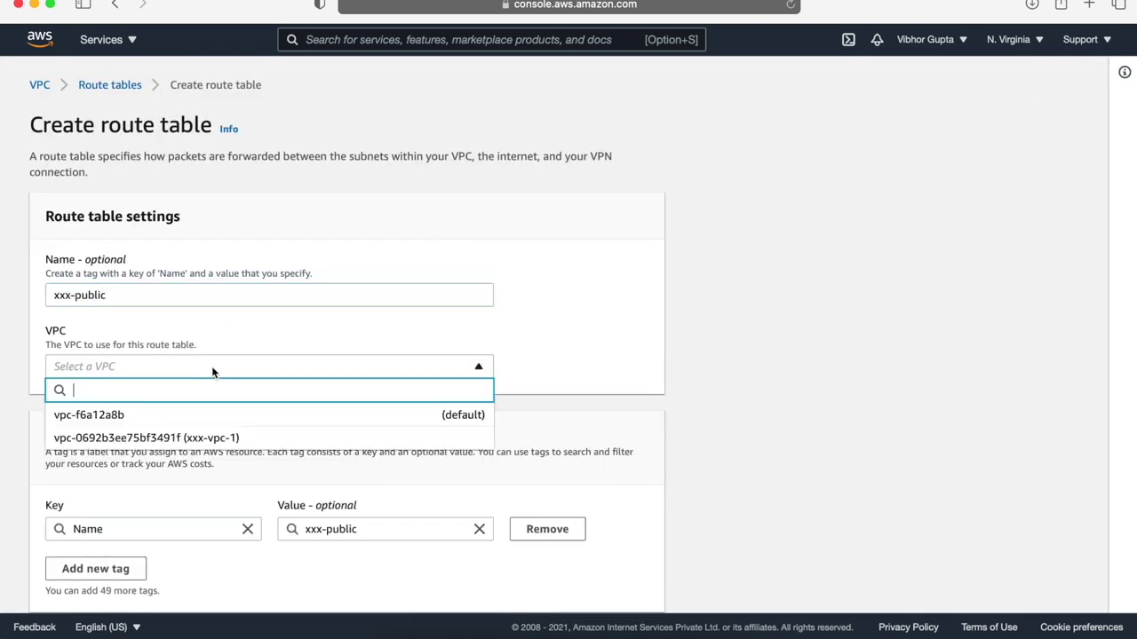
{"action": "left_click", "coordinate": [162, 437]}
{"action": "scroll", "coordinate": [160, 435], "scroll_direction": "down", "scroll_amount": 2}
{"action": "left_click", "coordinate": [584, 591]}
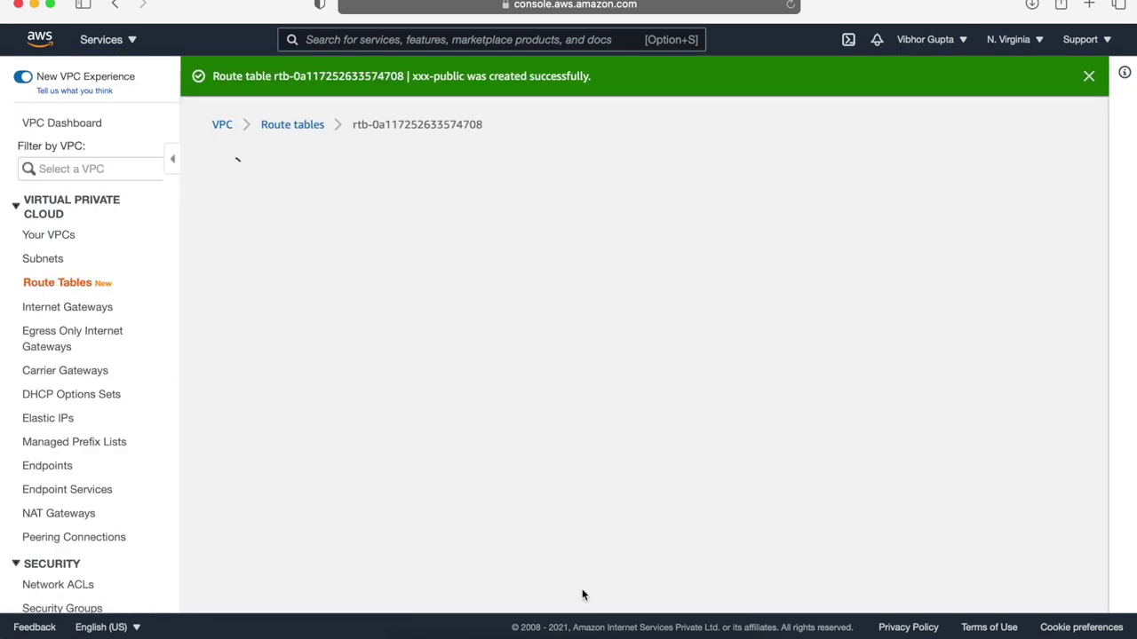
- Add a route for 0.0.0.0/0 targeting the xxx-ig internet gateway to the xxx-public route table and save it
{"action": "scroll", "coordinate": [574, 530], "scroll_direction": "down", "scroll_amount": 2}
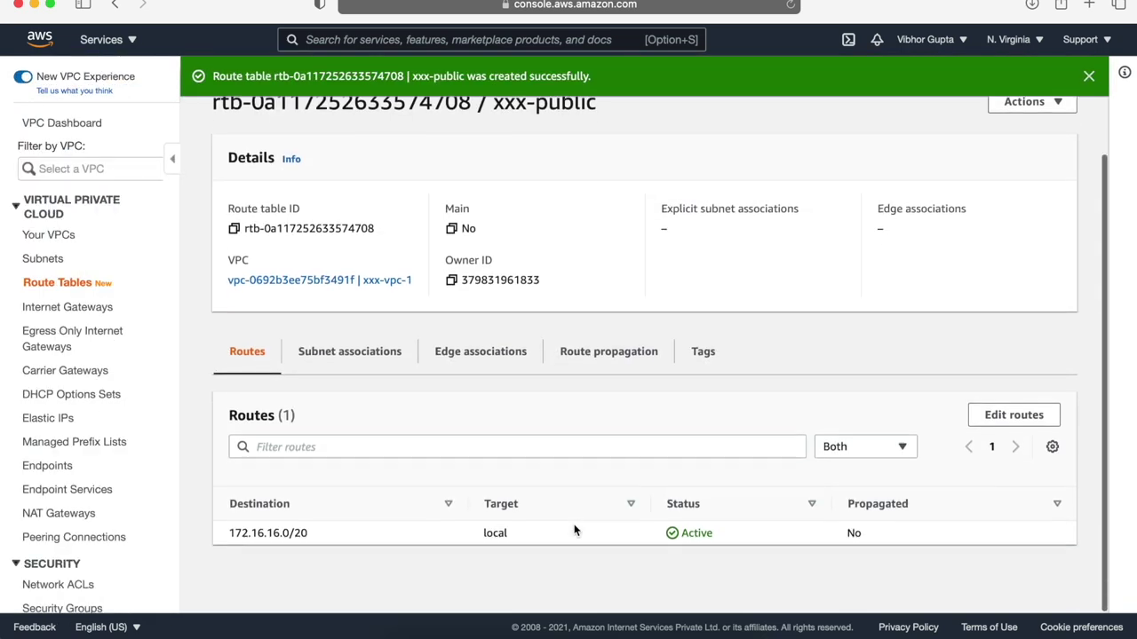
{"action": "left_click", "coordinate": [1004, 422]}
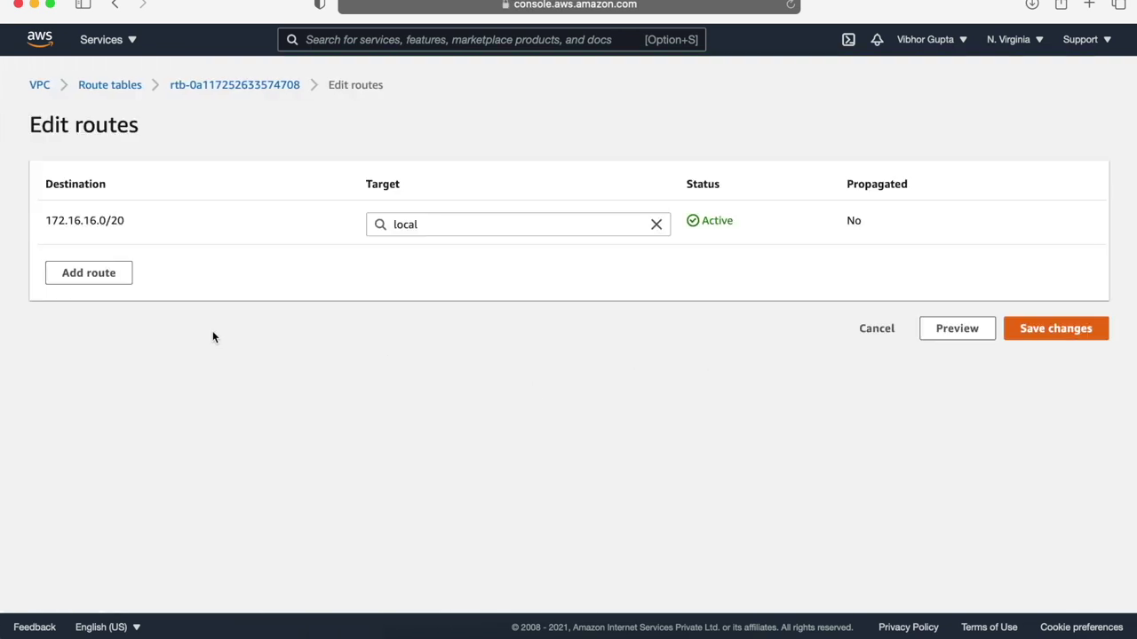
{"action": "left_click", "coordinate": [87, 273]}
{"action": "left_click", "coordinate": [108, 270]}
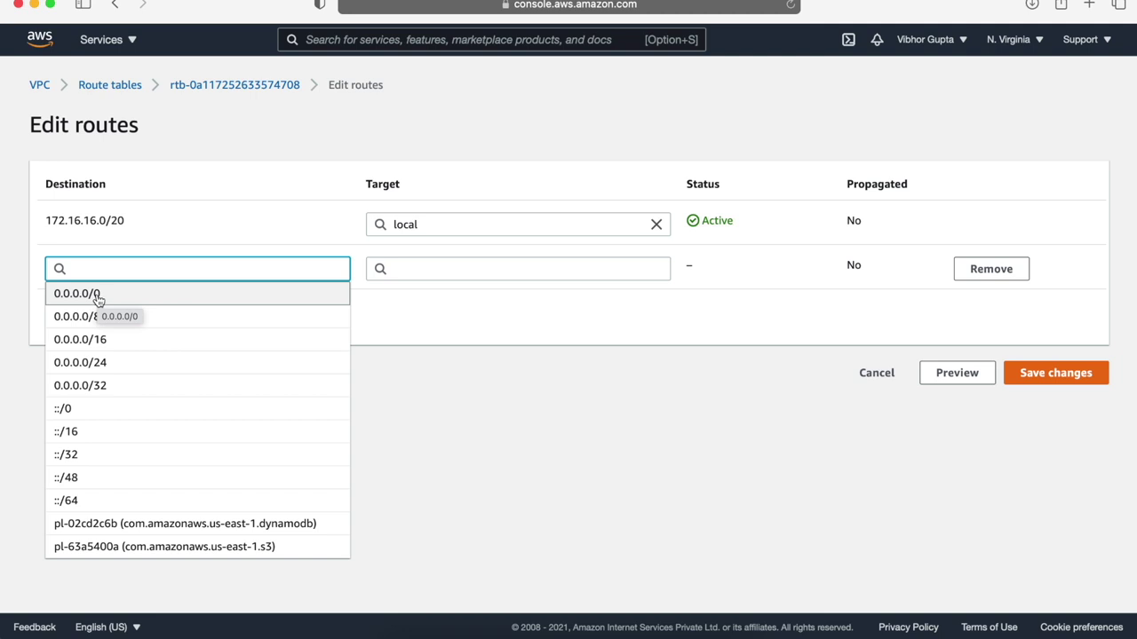
{"action": "left_click", "coordinate": [98, 300]}
{"action": "left_click", "coordinate": [432, 270]}
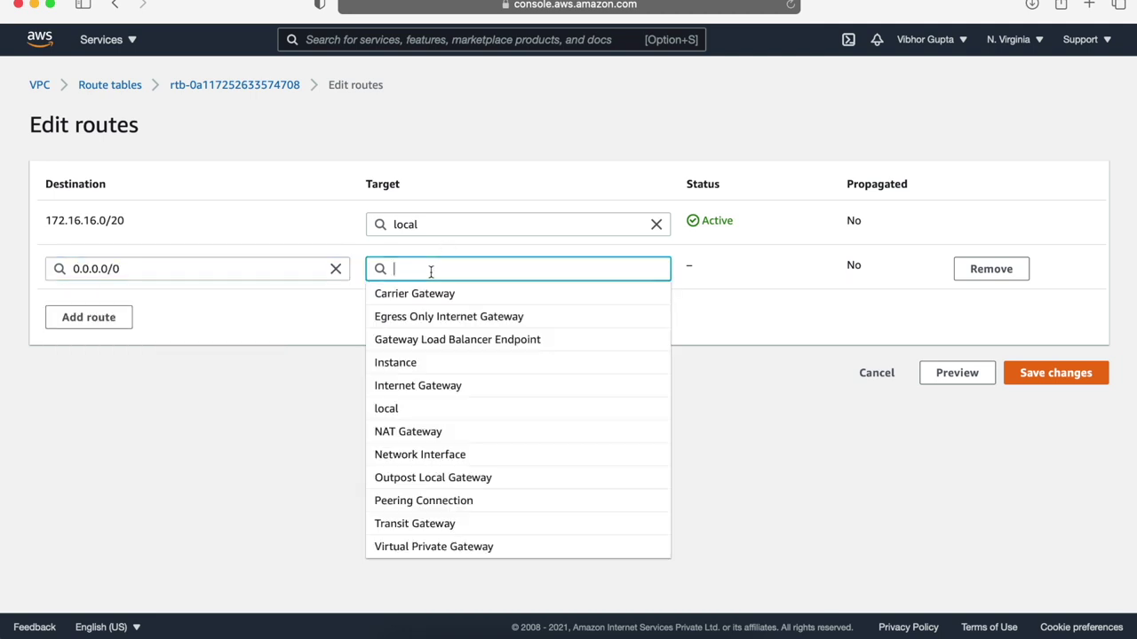
{"action": "left_click", "coordinate": [435, 386]}
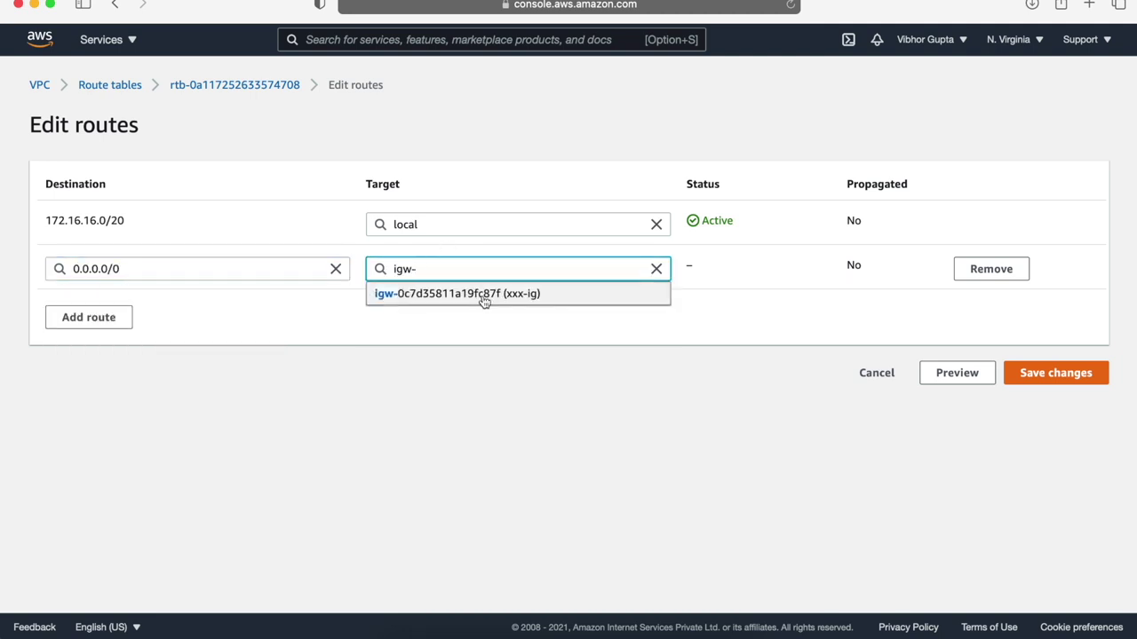
{"action": "left_click", "coordinate": [480, 294]}
{"action": "left_click", "coordinate": [1068, 378]}
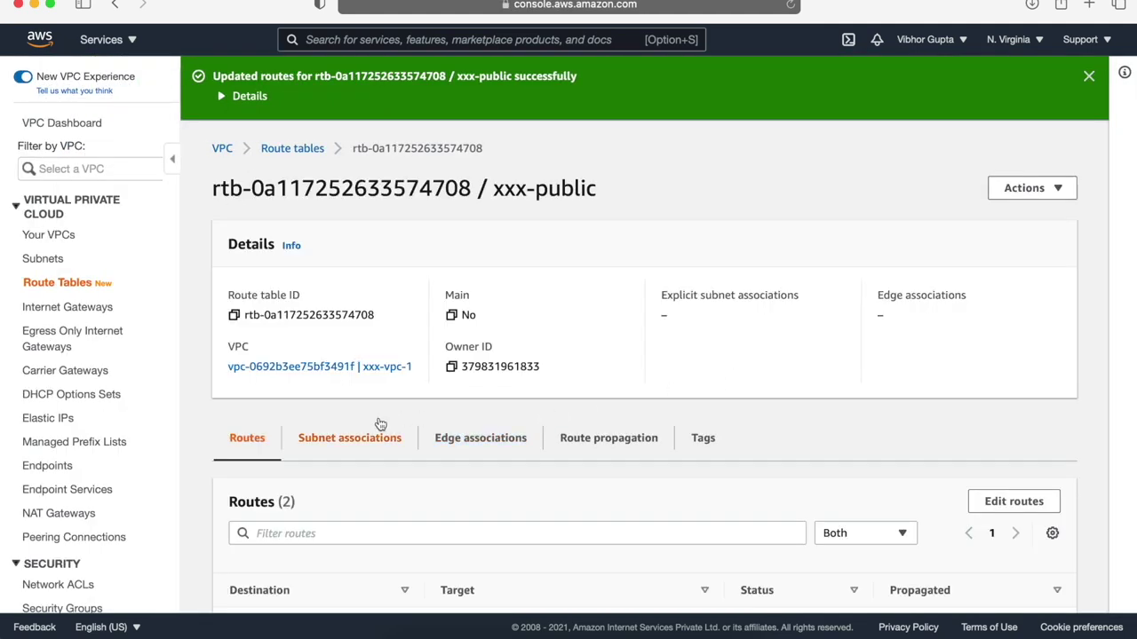
- Associate the xxx-public subnet with the xxx-public route table and check the saved routes
{"action": "left_click", "coordinate": [369, 446]}
{"action": "scroll", "coordinate": [369, 445], "scroll_direction": "down", "scroll_amount": 1}
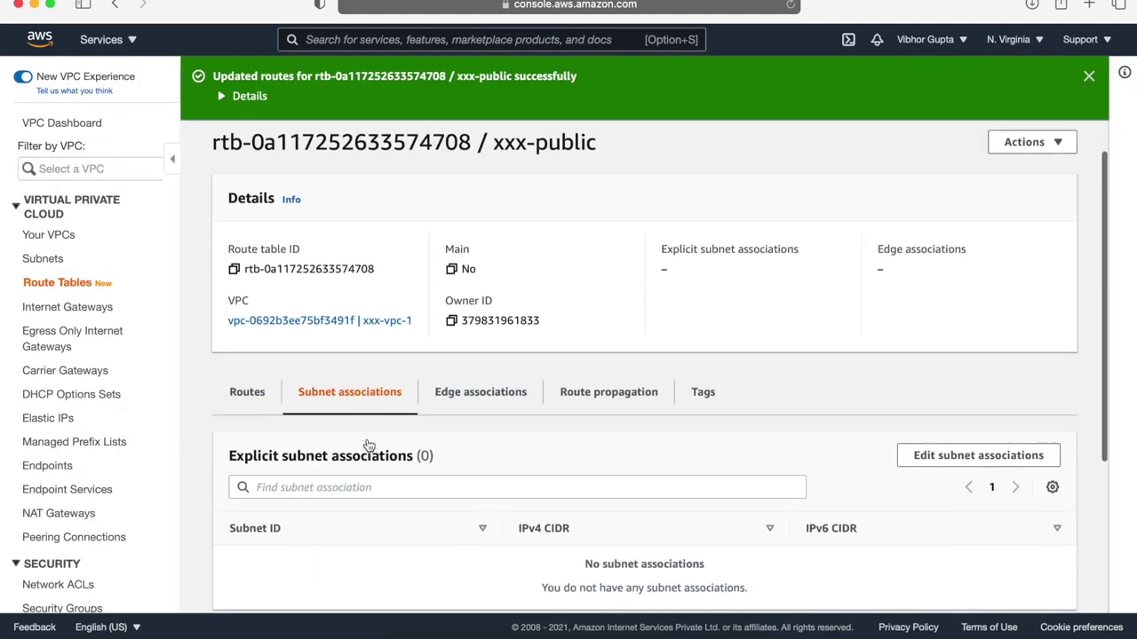
{"action": "left_click", "coordinate": [949, 458]}
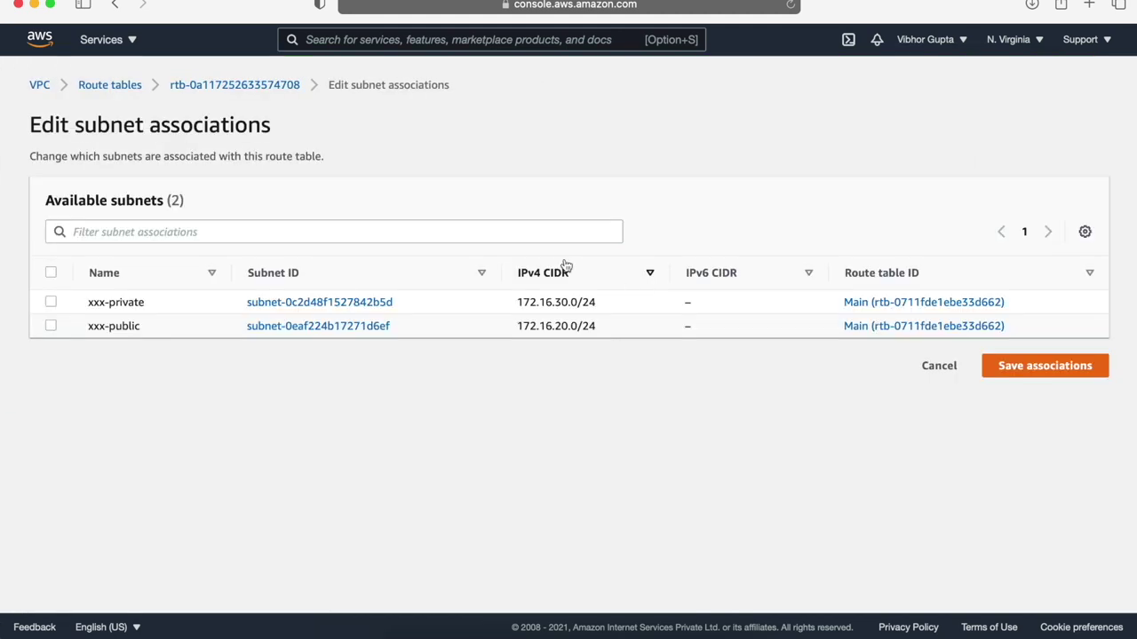
{"action": "left_click", "coordinate": [49, 327]}
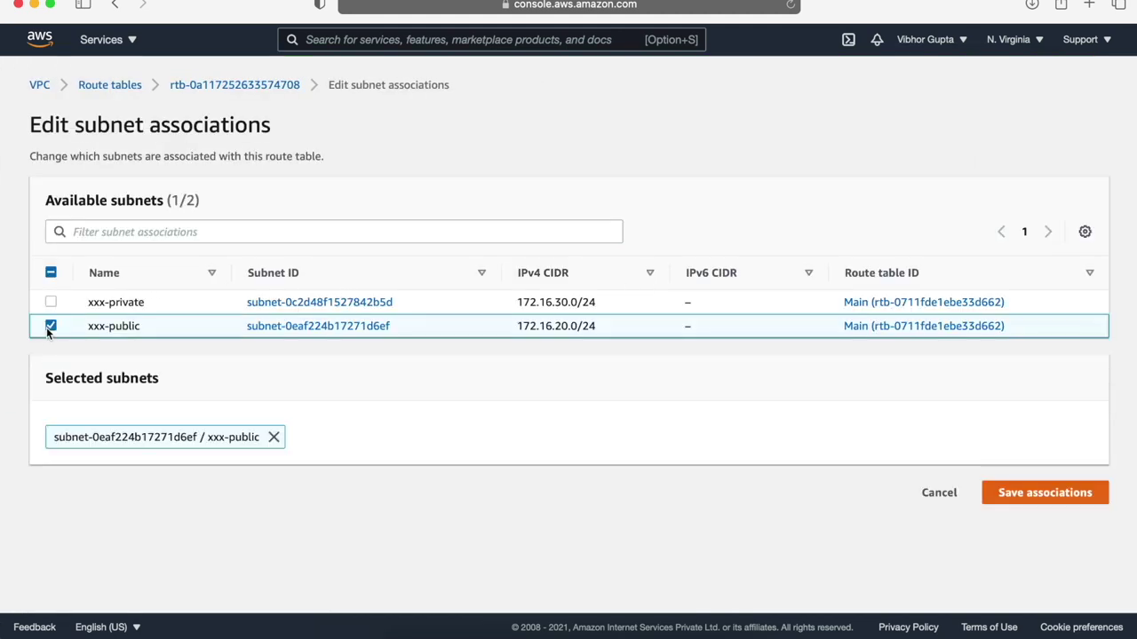
{"action": "left_click", "coordinate": [1058, 499]}
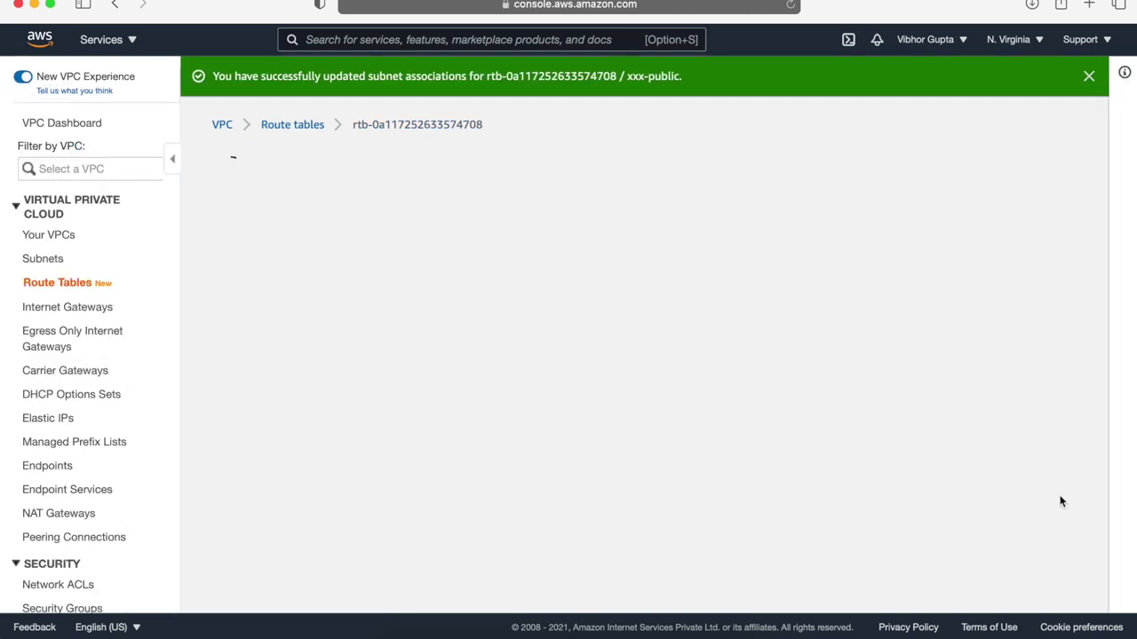
{"action": "scroll", "coordinate": [546, 391], "scroll_direction": "down", "scroll_amount": 2}
{"action": "scroll", "coordinate": [547, 391], "scroll_direction": "down", "scroll_amount": 1}
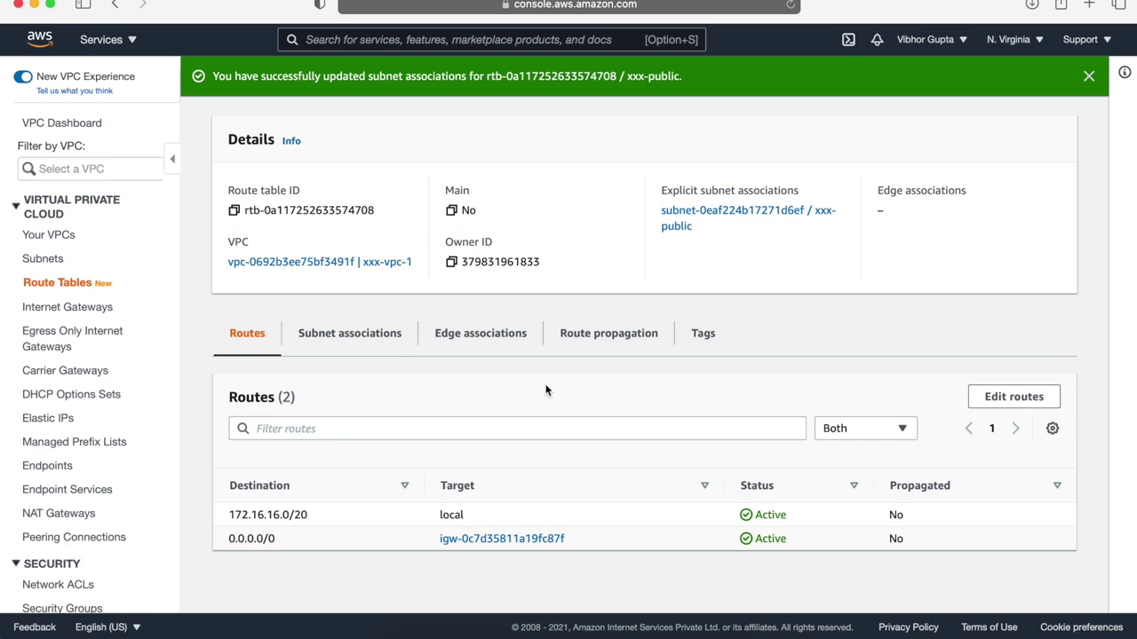
- Create a second route table named xxx-private in the xxx-vpc-1 VPC
{"action": "left_click", "coordinate": [62, 285]}
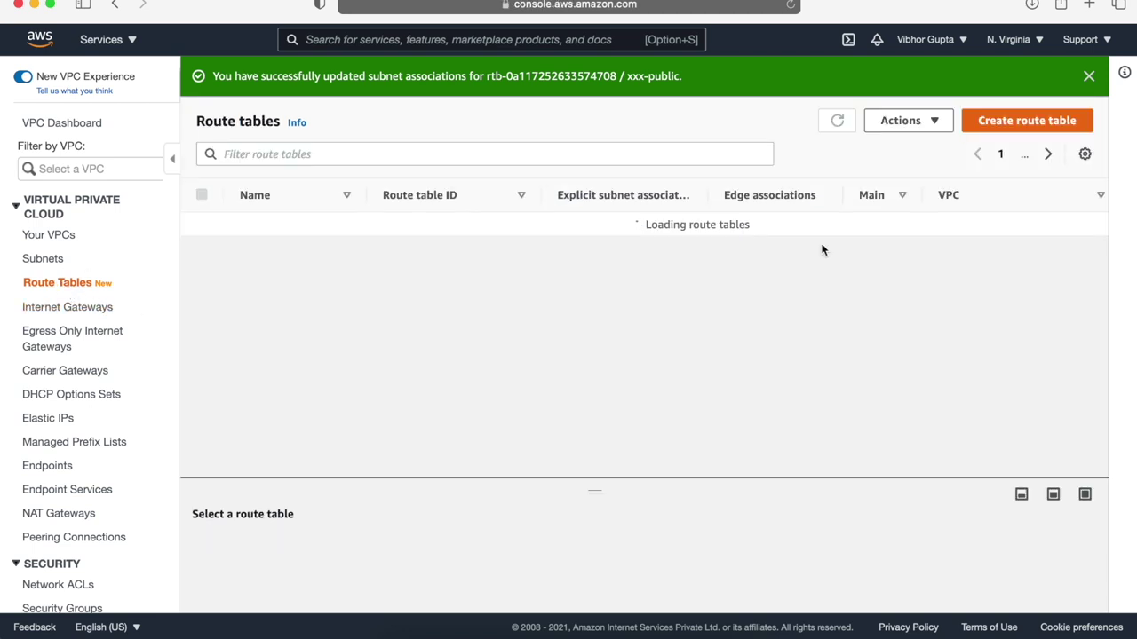
{"action": "left_click", "coordinate": [1066, 120]}
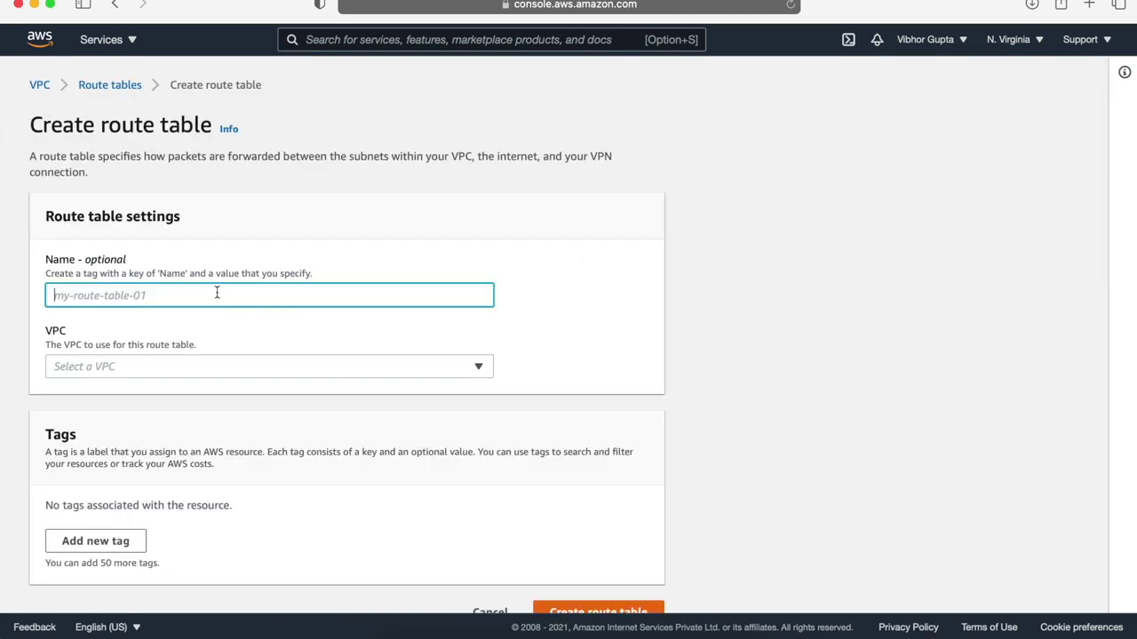
{"action": "type", "text": "xxx-private"}
{"action": "scroll", "coordinate": [203, 320], "scroll_direction": "down", "scroll_amount": 1}
{"action": "left_click", "coordinate": [204, 318]}
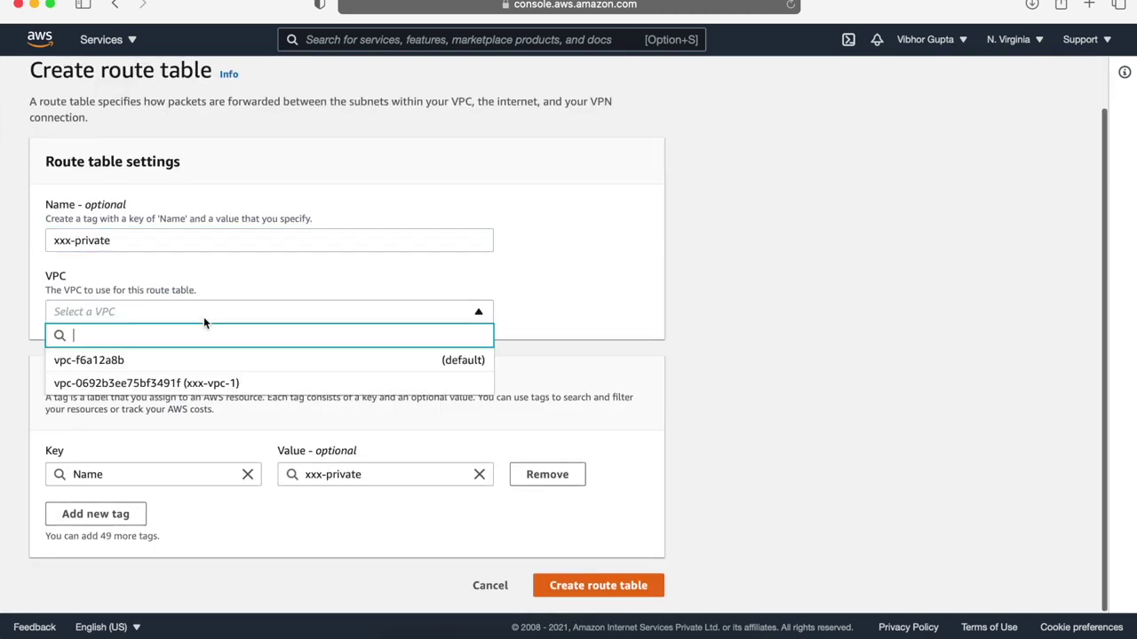
{"action": "left_click", "coordinate": [191, 383]}
{"action": "left_click", "coordinate": [579, 586]}
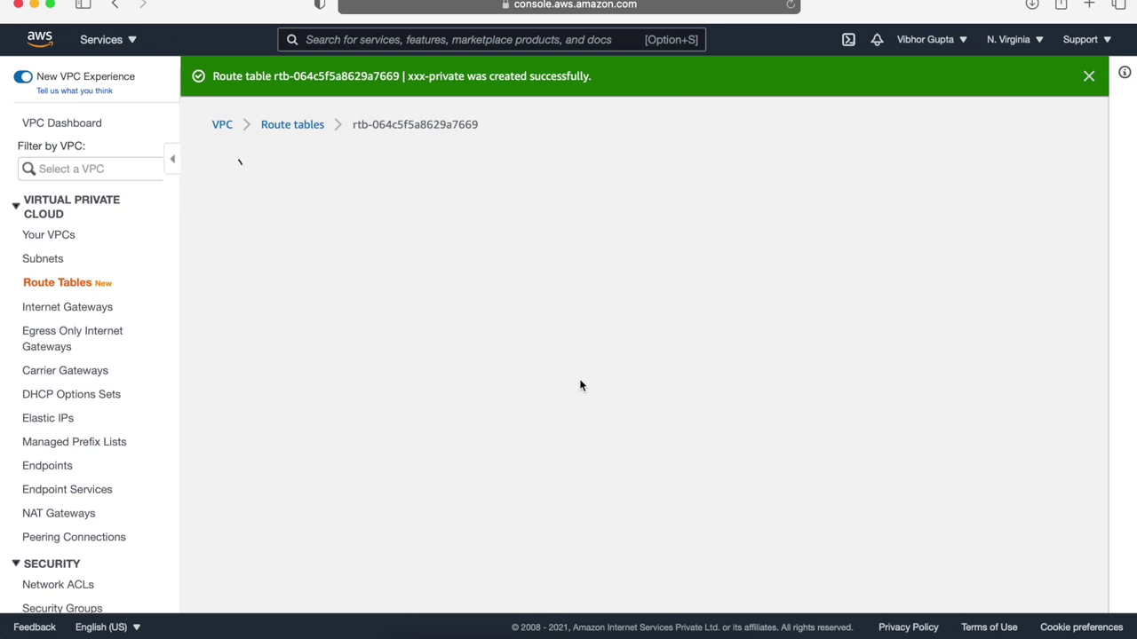
- Associate the xxx-private subnet with the xxx-private route table and review the table's details
{"action": "scroll", "coordinate": [579, 385], "scroll_direction": "down", "scroll_amount": 1}
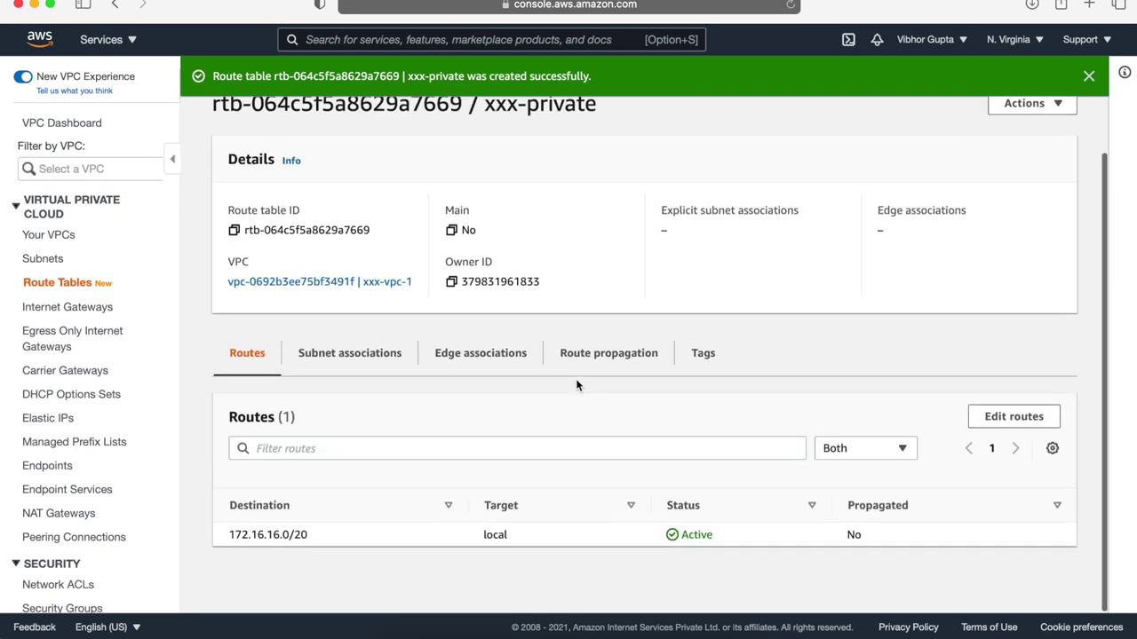
{"action": "left_click", "coordinate": [378, 362]}
{"action": "scroll", "coordinate": [399, 434], "scroll_direction": "down", "scroll_amount": 3}
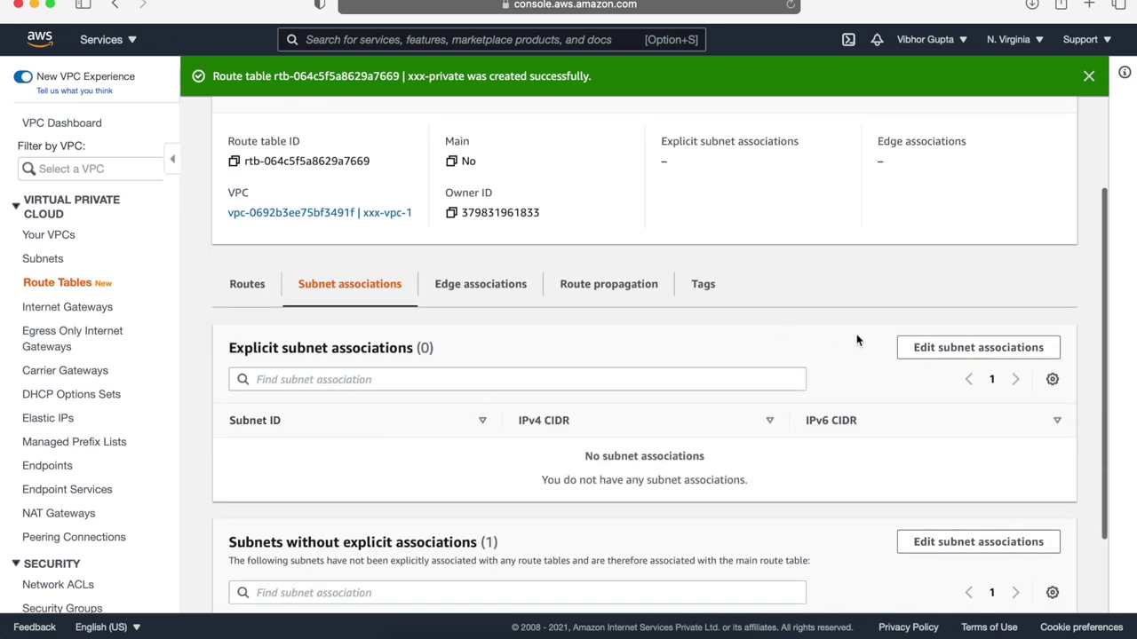
{"action": "left_click", "coordinate": [940, 350]}
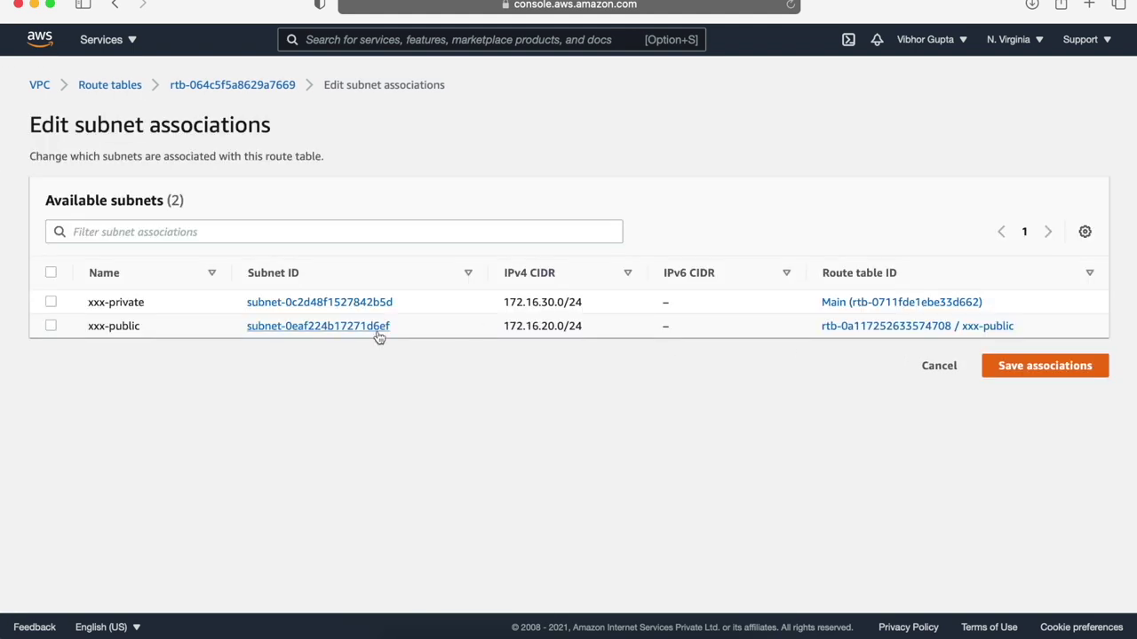
{"action": "left_click", "coordinate": [50, 302]}
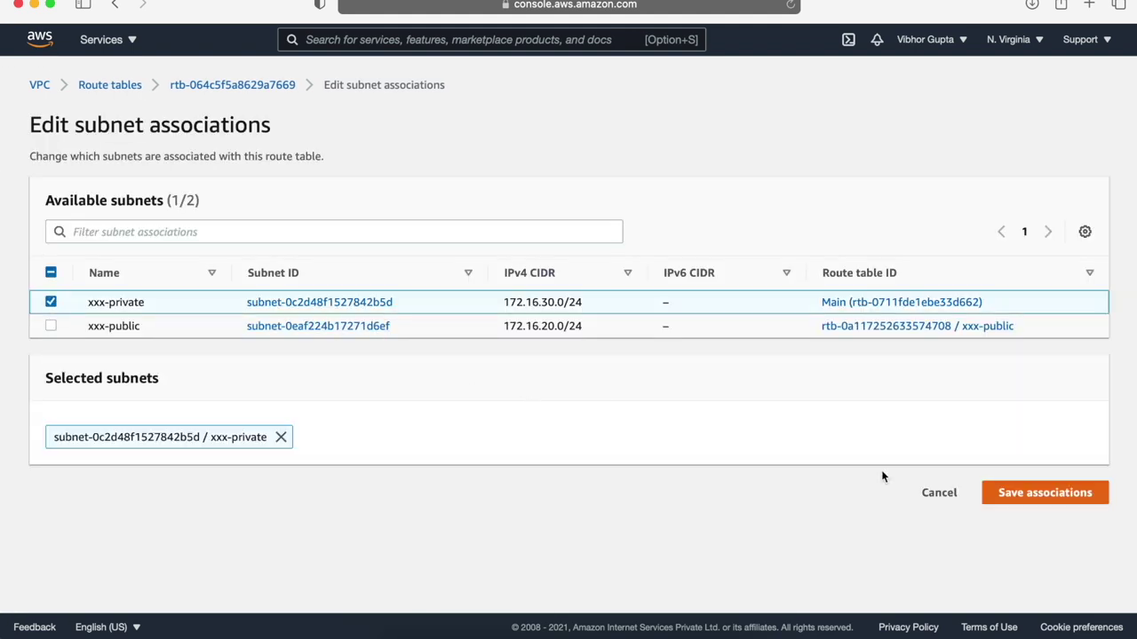
{"action": "left_click", "coordinate": [1054, 499]}
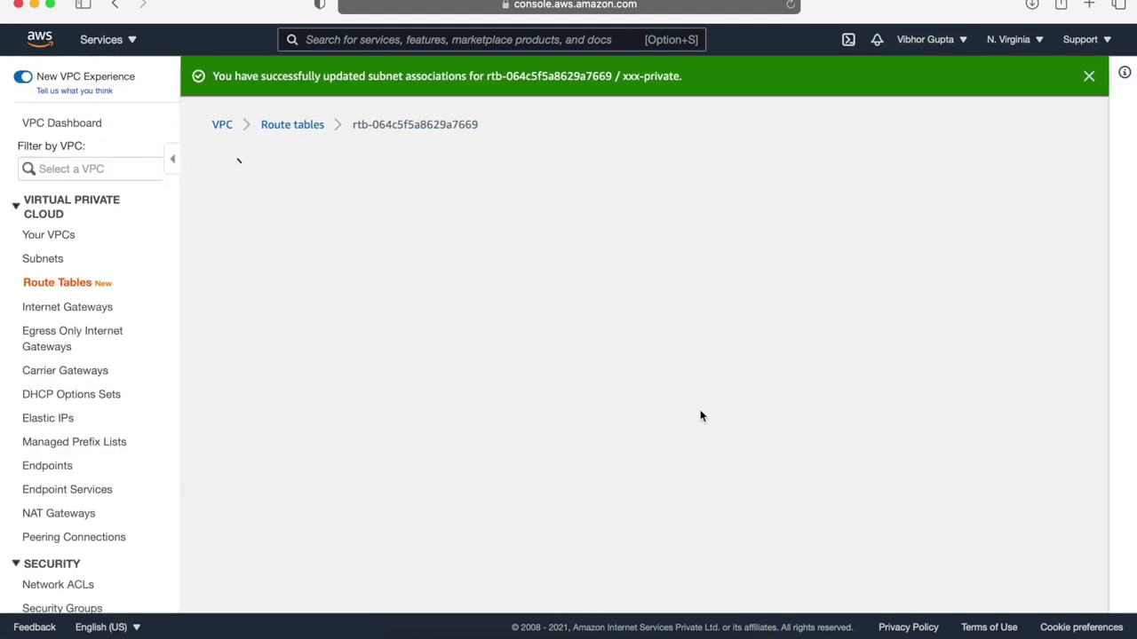
{"action": "scroll", "coordinate": [538, 406], "scroll_direction": "down", "scroll_amount": 2}
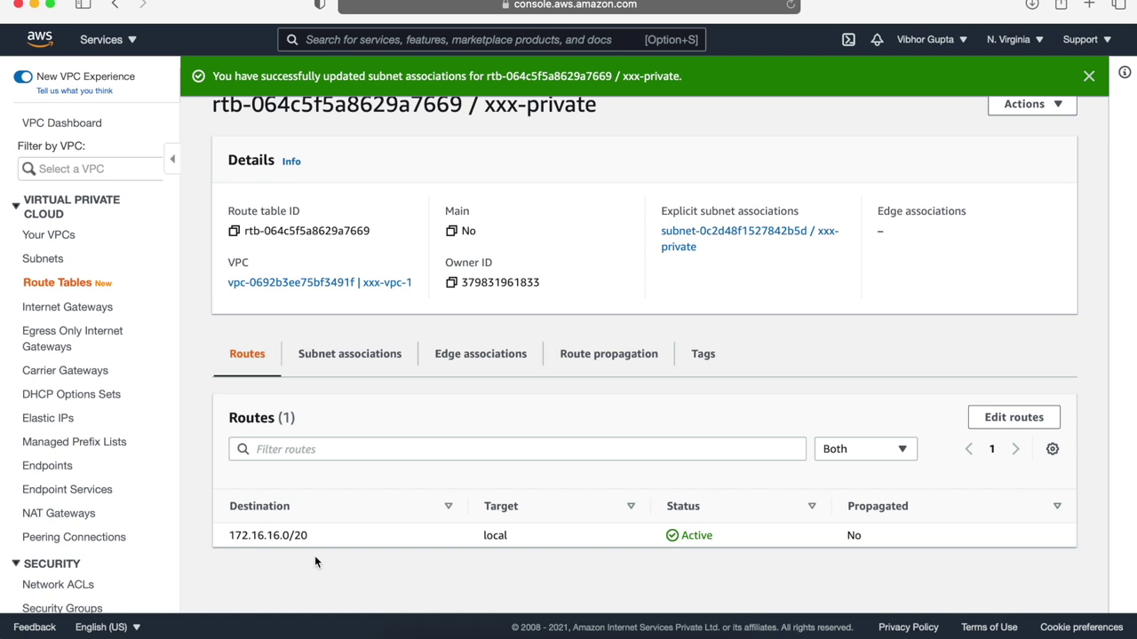
- Go to the EC2 service and open its list of instances
{"action": "left_click", "coordinate": [480, 40]}
{"action": "type", "text": "ec2"}
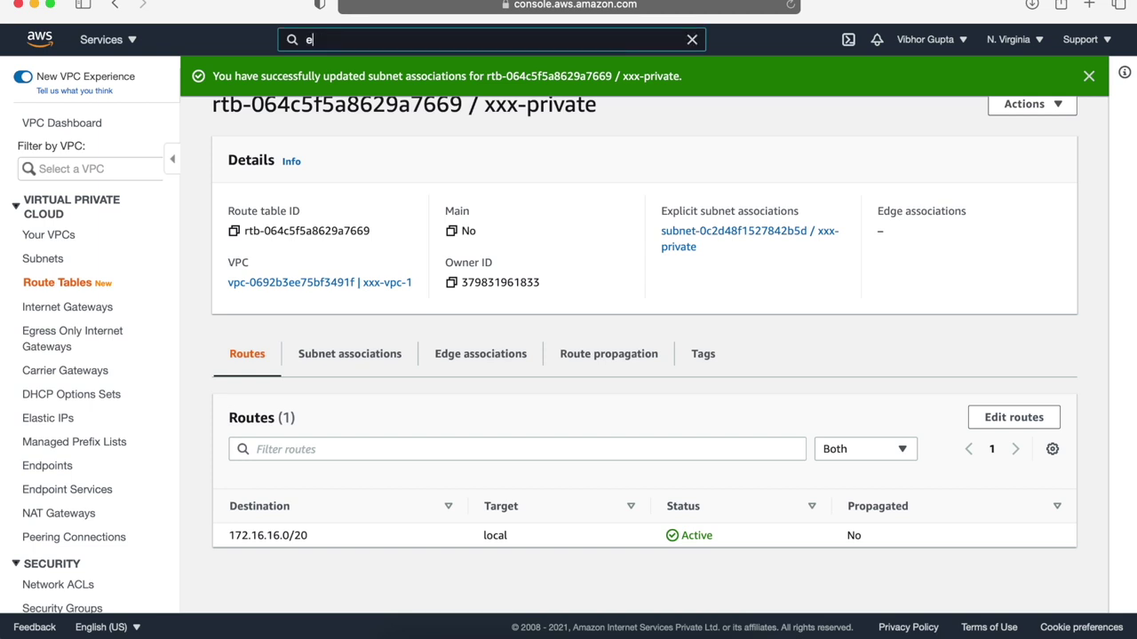
{"action": "left_click", "coordinate": [361, 165]}
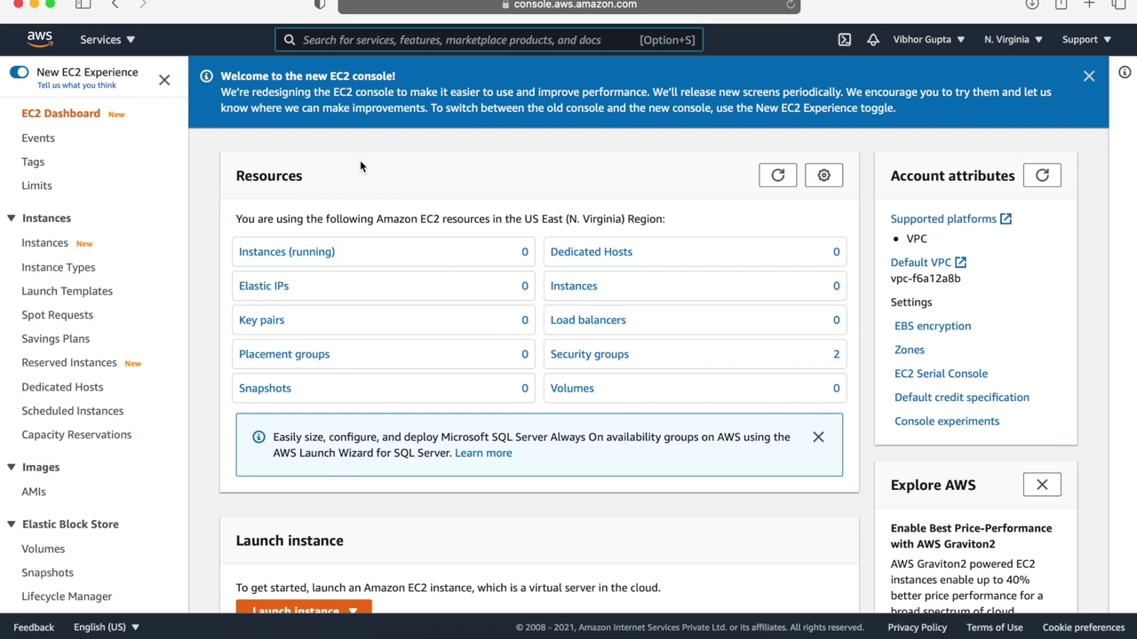
{"action": "left_click", "coordinate": [55, 245]}
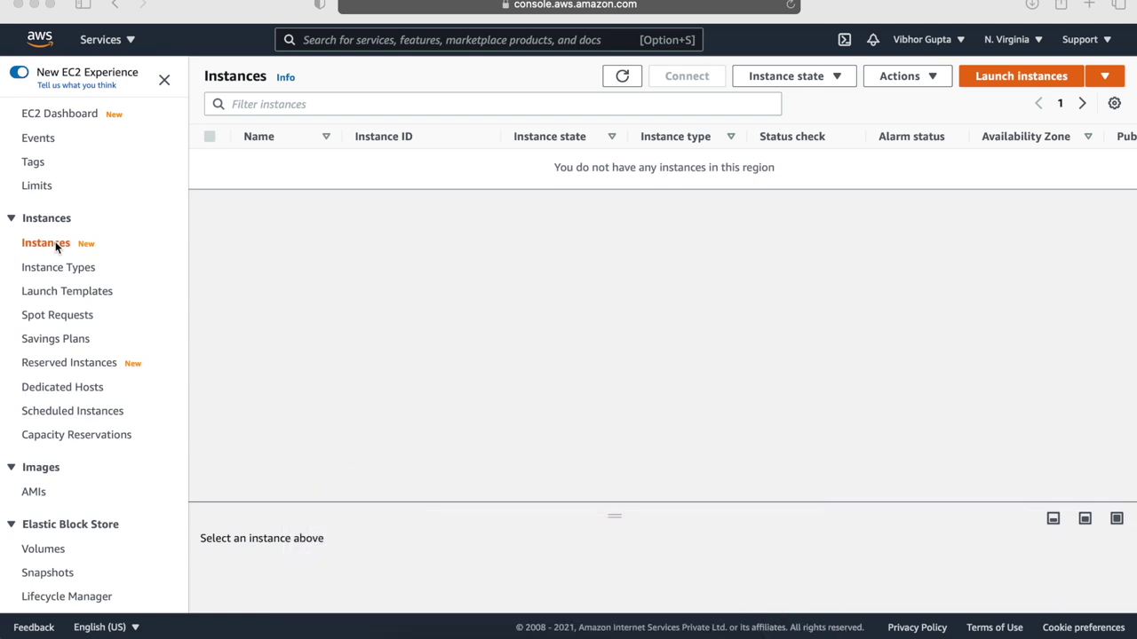
- Start launching an instance with the 64-bit (x86) Amazon Linux 2 AMI and the t2.micro type
{"action": "left_click", "coordinate": [1018, 76]}
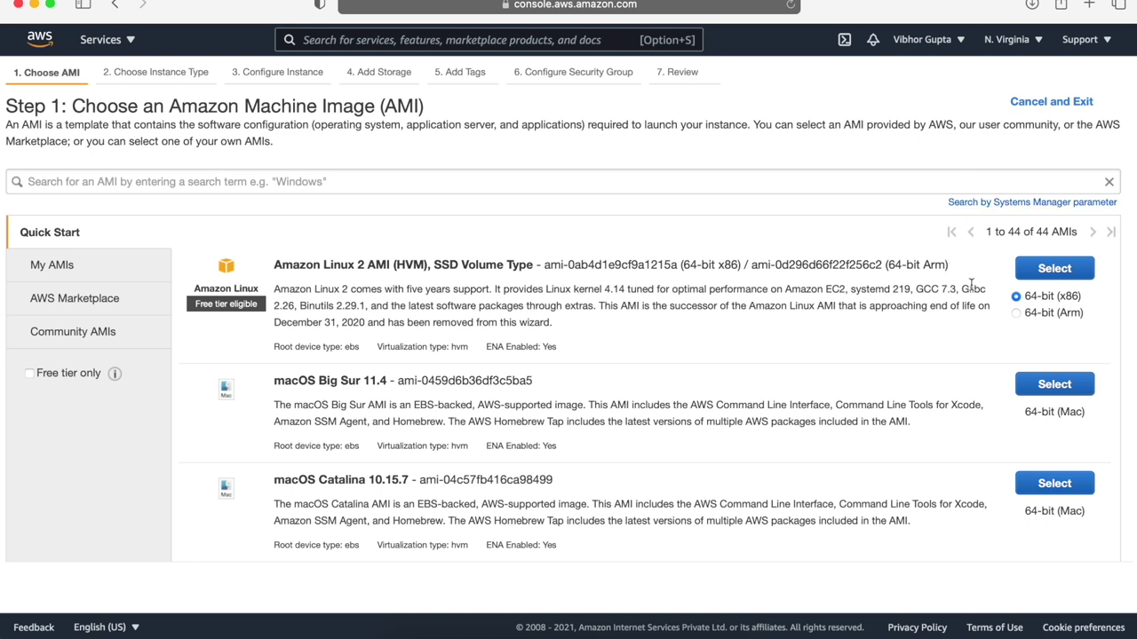
{"action": "left_click", "coordinate": [1054, 269]}
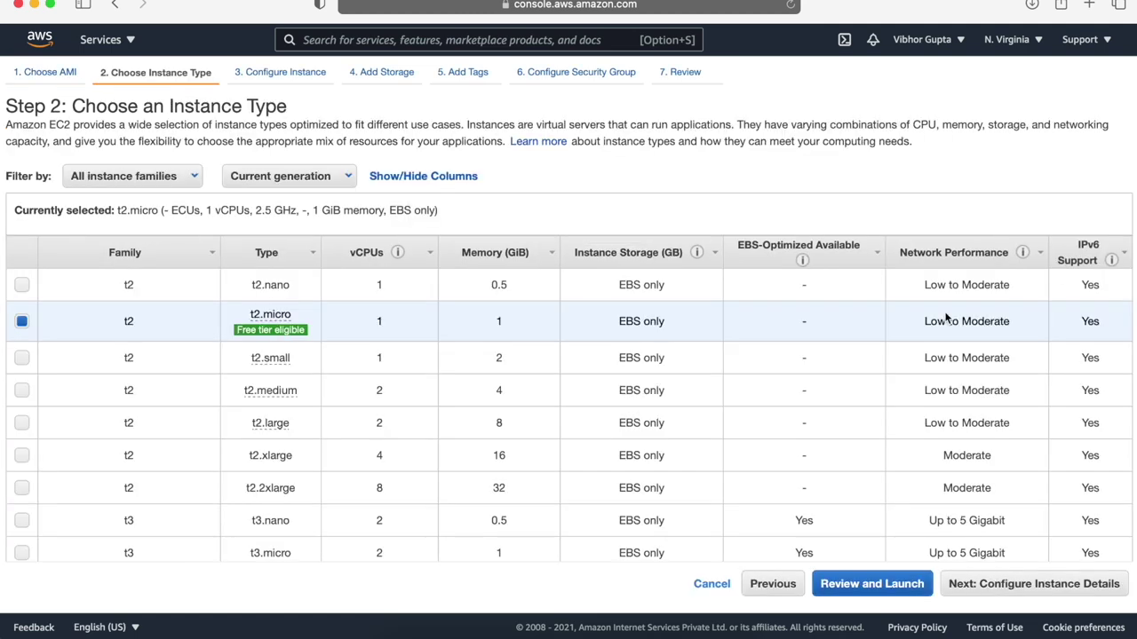
{"action": "left_click", "coordinate": [957, 588]}
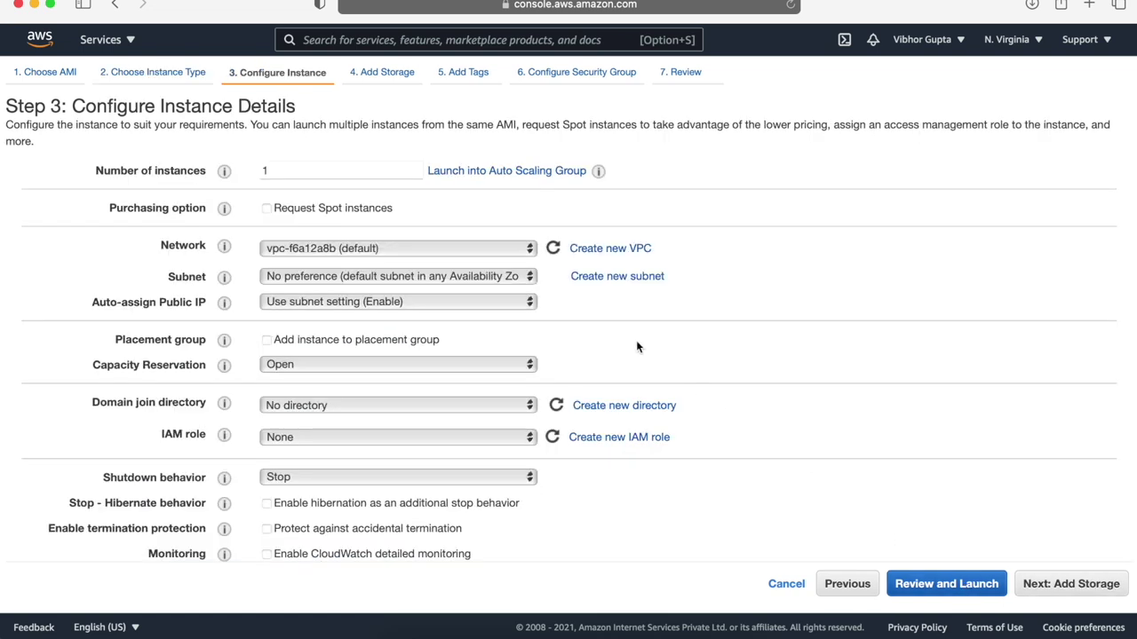
- Place the instance in the xxx-vpc-1 network and the xxx-public subnet, and continue to the storage settings
{"action": "left_click", "coordinate": [418, 248]}
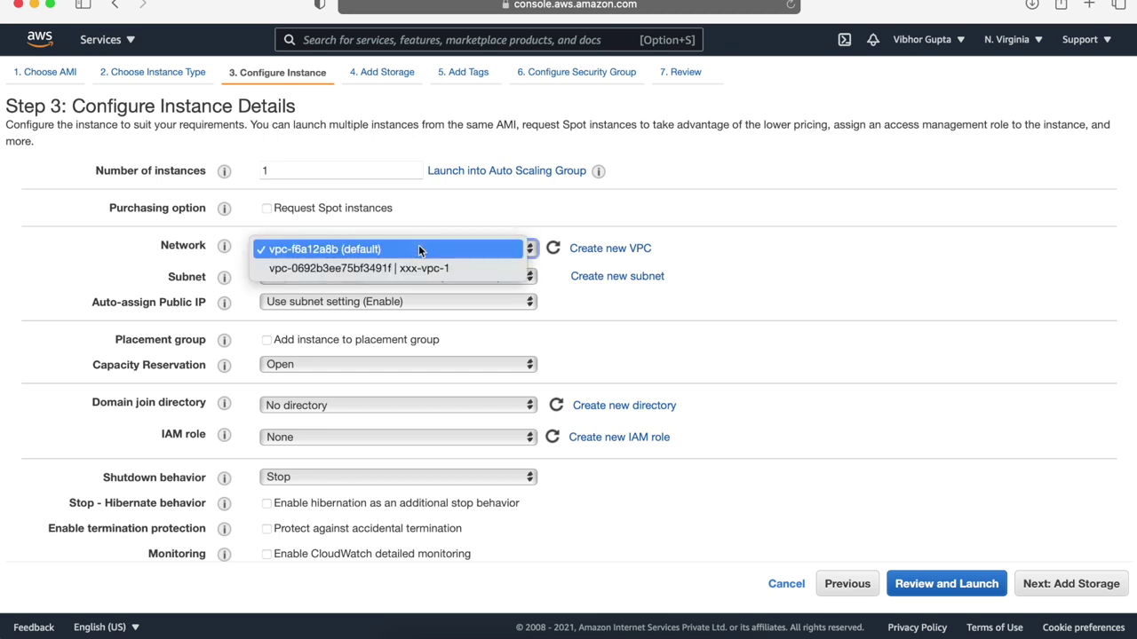
{"action": "left_click", "coordinate": [404, 268]}
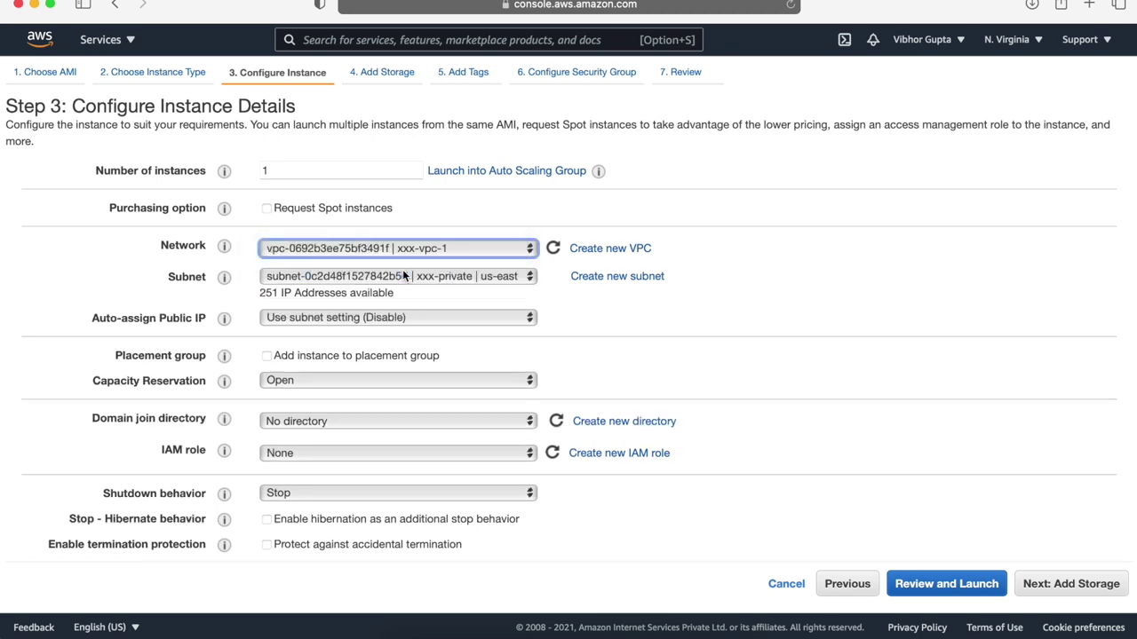
{"action": "left_click", "coordinate": [397, 278]}
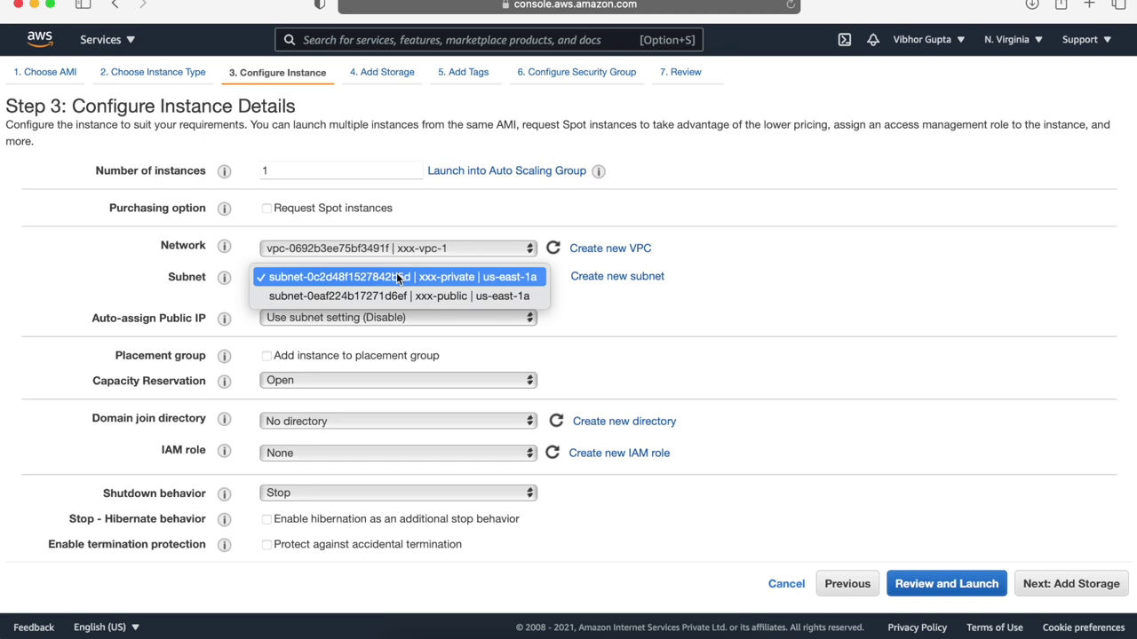
{"action": "key", "text": "Escape"}
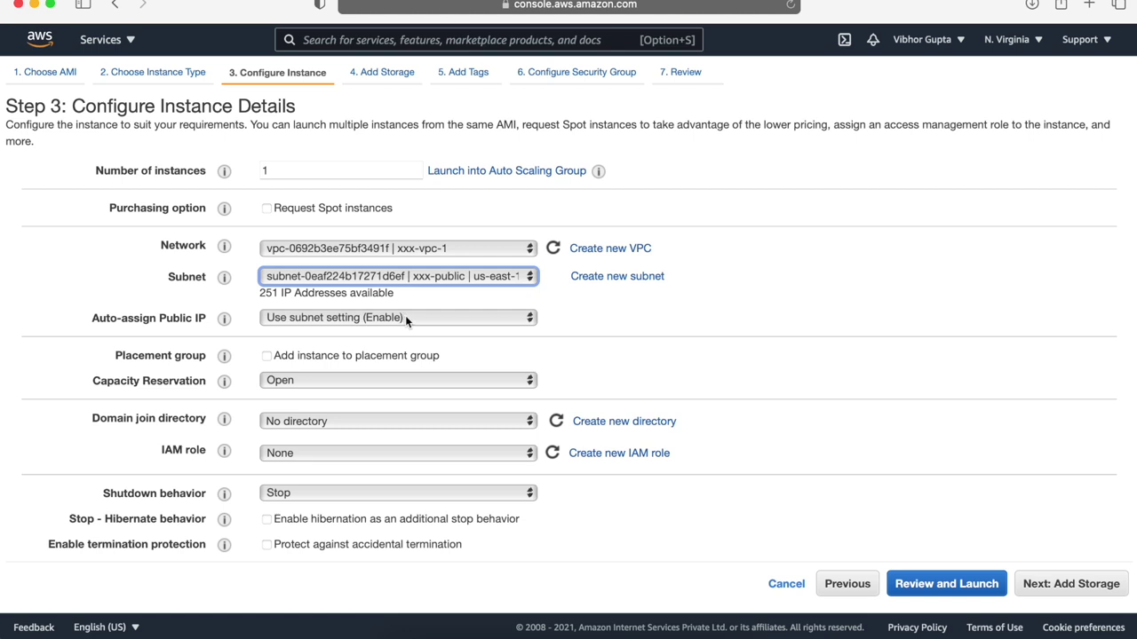
{"action": "scroll", "coordinate": [406, 320], "scroll_direction": "down", "scroll_amount": 10}
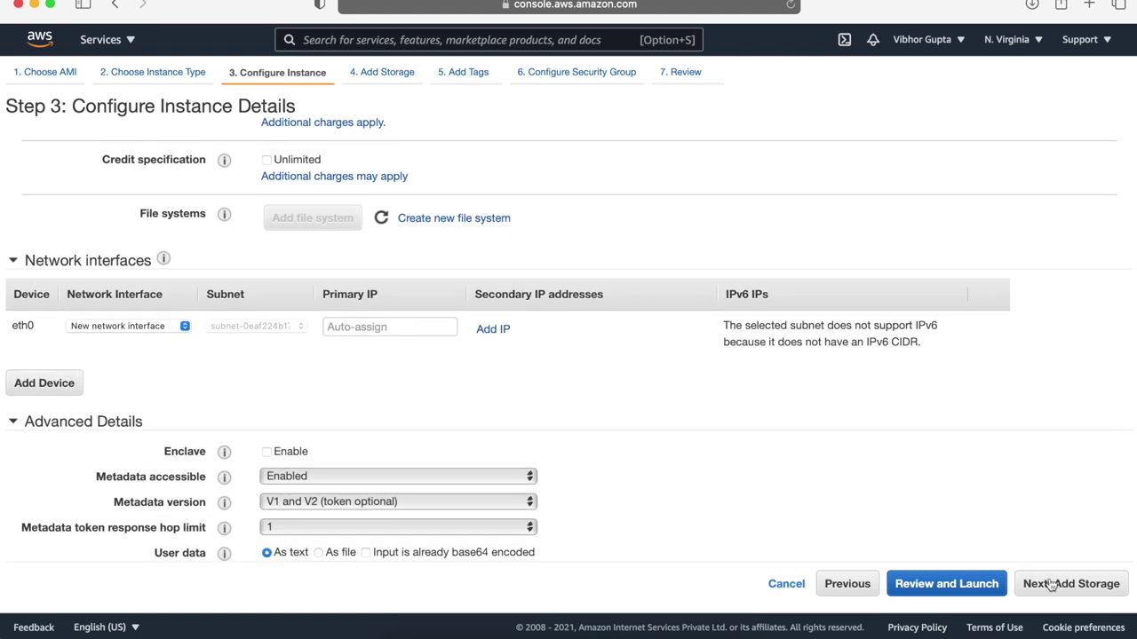
{"action": "left_click", "coordinate": [1057, 585]}
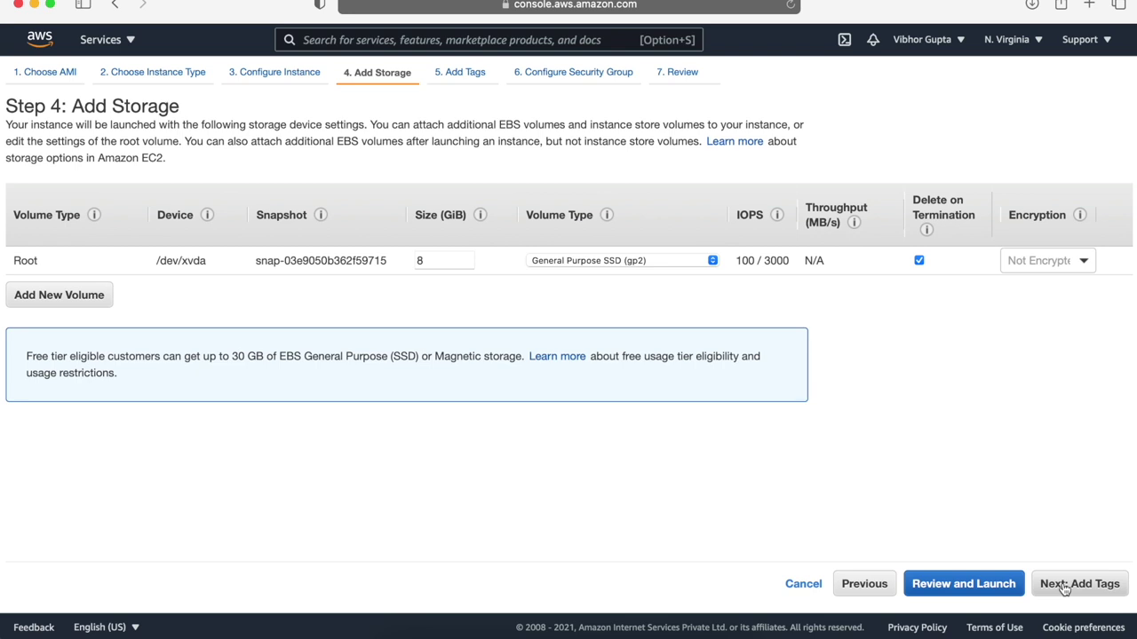
- Keep the default storage and tag the instance with the key Name and the value Public Bastion
{"action": "left_click", "coordinate": [1064, 586]}
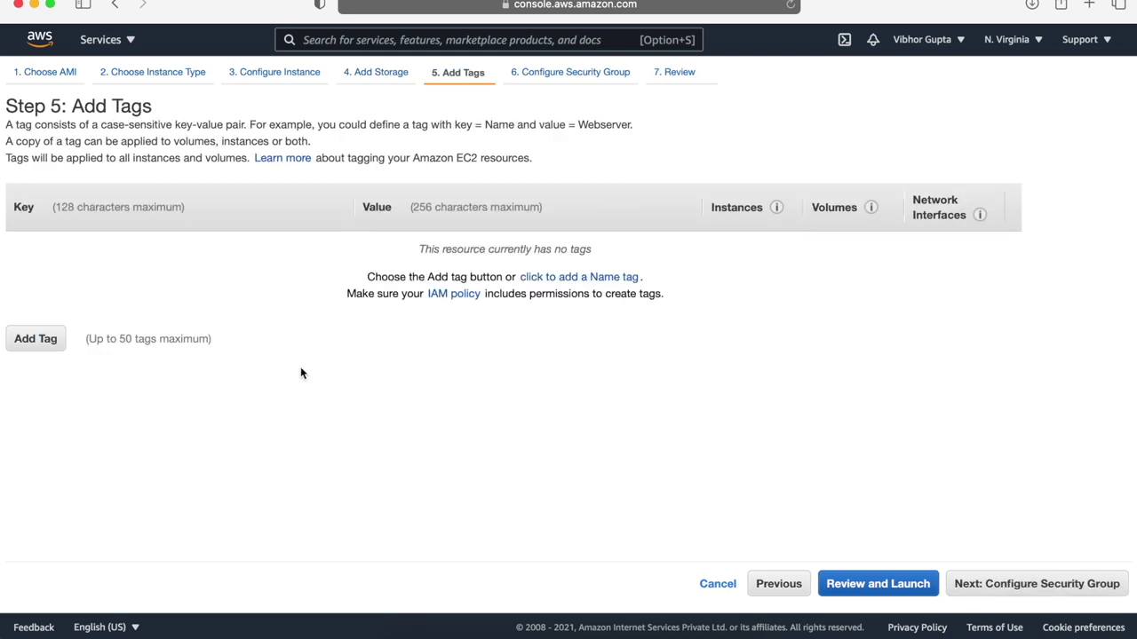
{"action": "left_click", "coordinate": [35, 341]}
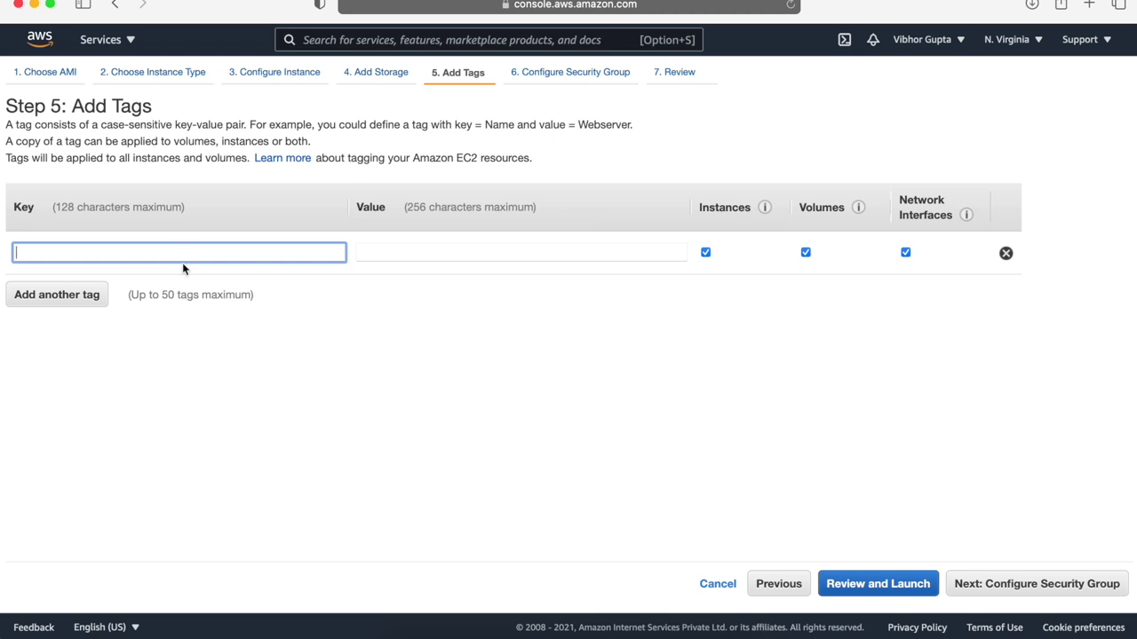
{"action": "type", "text": "Name"}
{"action": "left_click", "coordinate": [358, 254]}
{"action": "type", "text": "Public Bastion"}
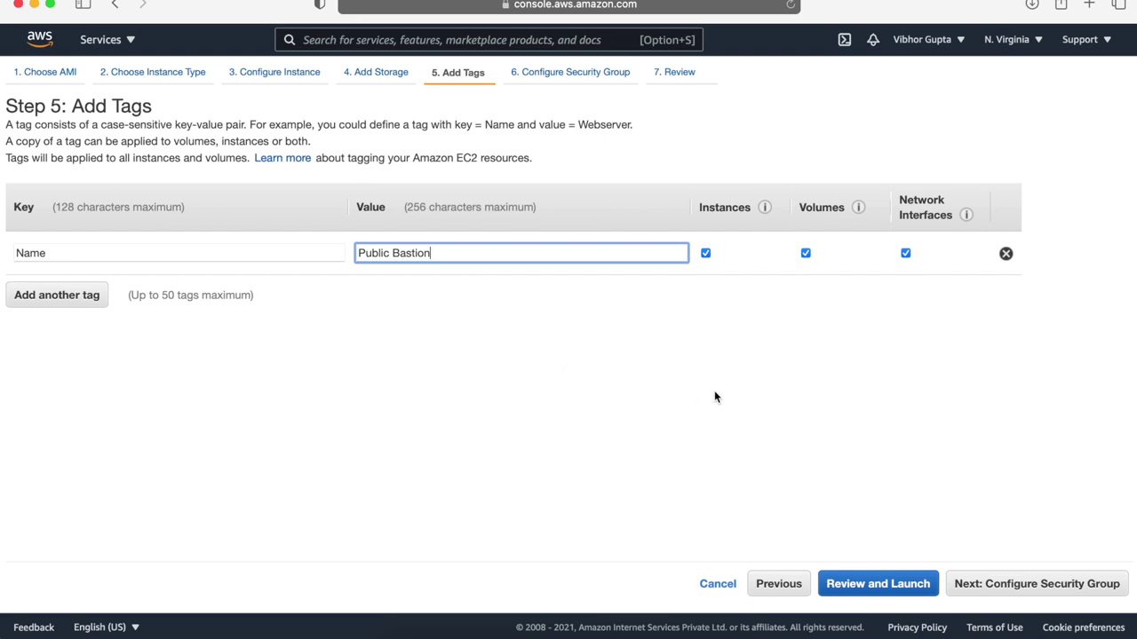
{"action": "left_click", "coordinate": [1004, 588]}
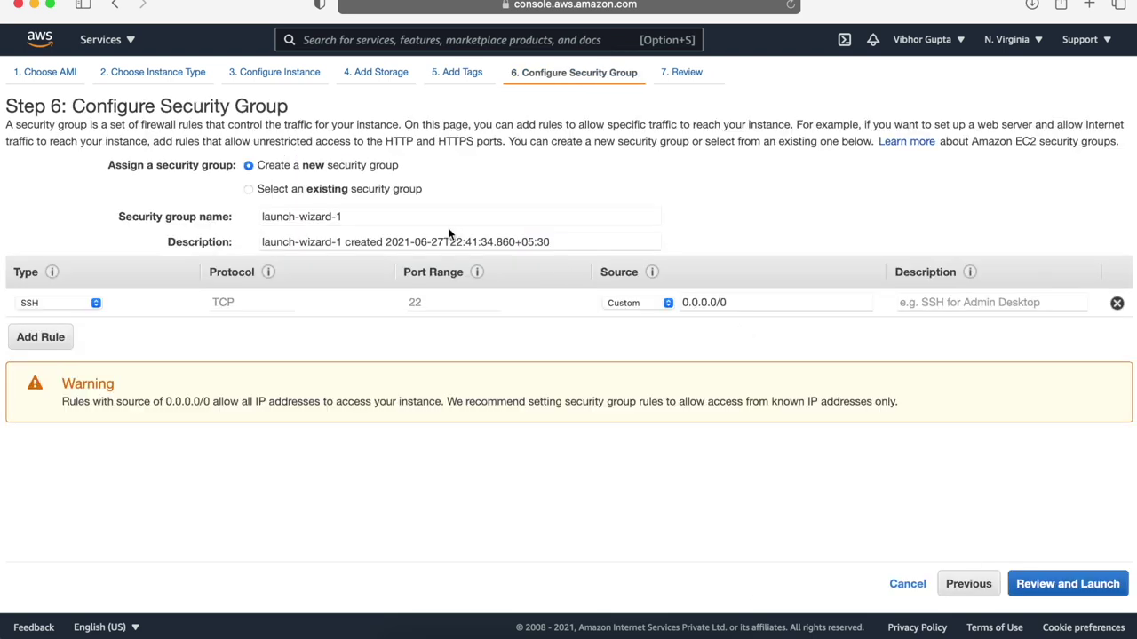
- Name the new security group SGPublic, keep its SSH rule, and proceed to the launch review
{"action": "triple_click", "coordinate": [349, 215]}
{"action": "key", "text": "BackSpace"}
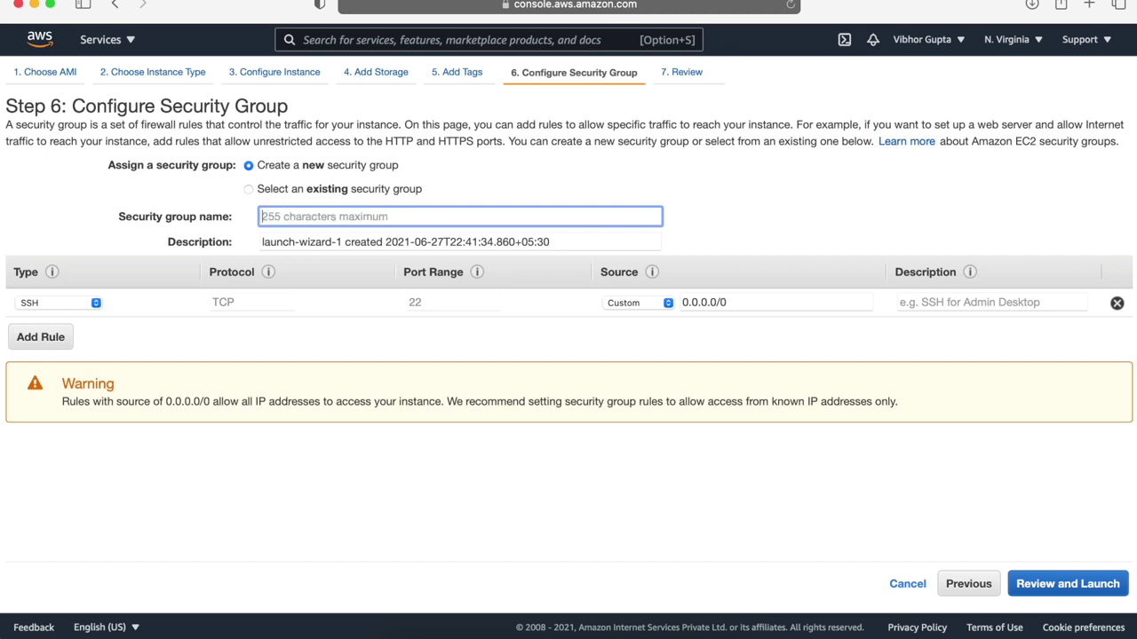
{"action": "type", "text": "SGPublic"}
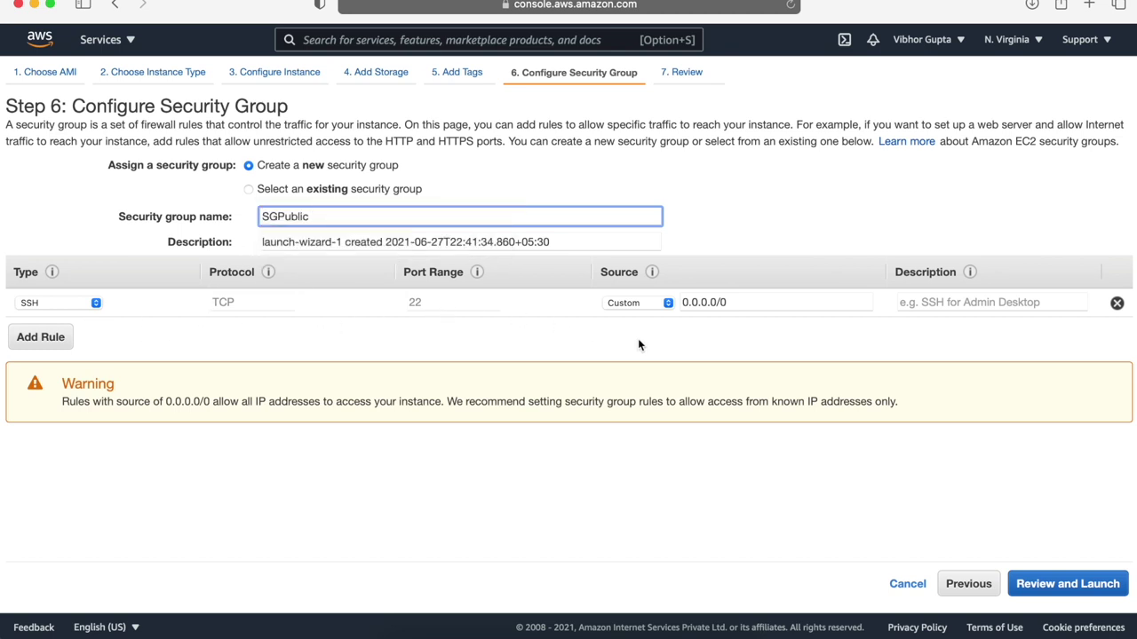
{"action": "left_click", "coordinate": [1057, 589]}
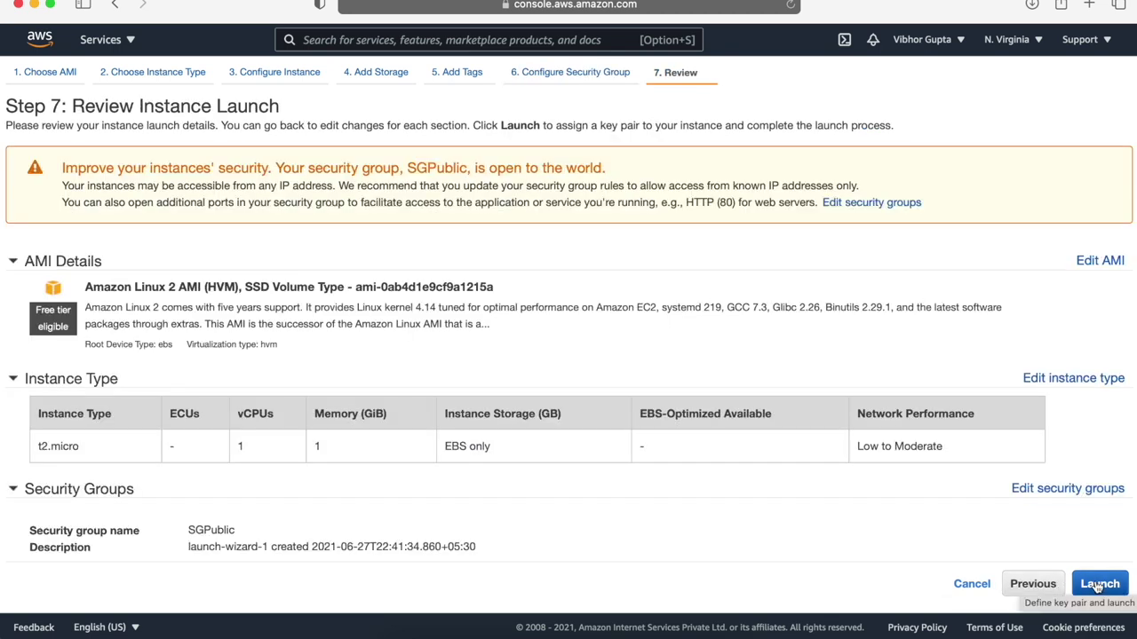
- Create and download a new key pair named kp-xxx and launch the Public Bastion instance with it
{"action": "left_click", "coordinate": [1100, 585]}
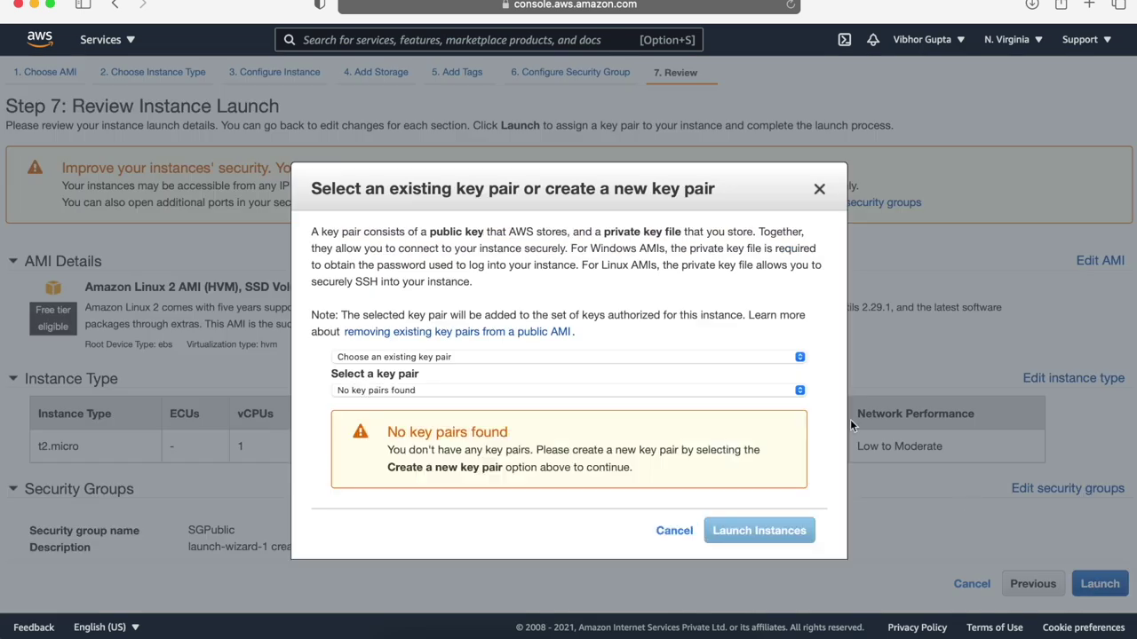
{"action": "left_click", "coordinate": [480, 358]}
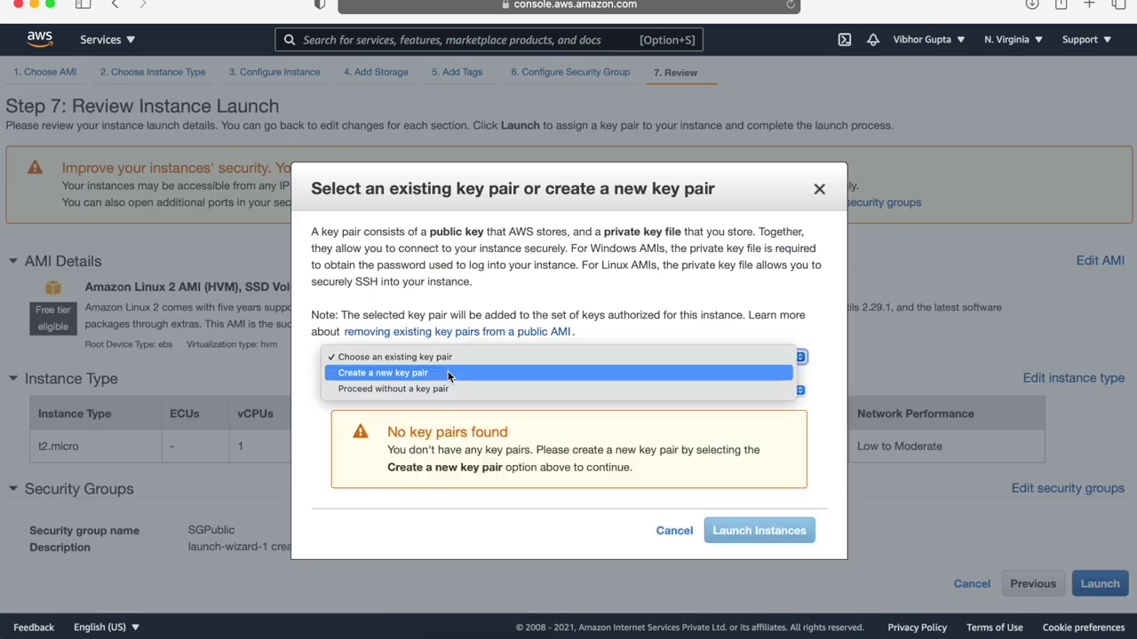
{"action": "left_click", "coordinate": [448, 373]}
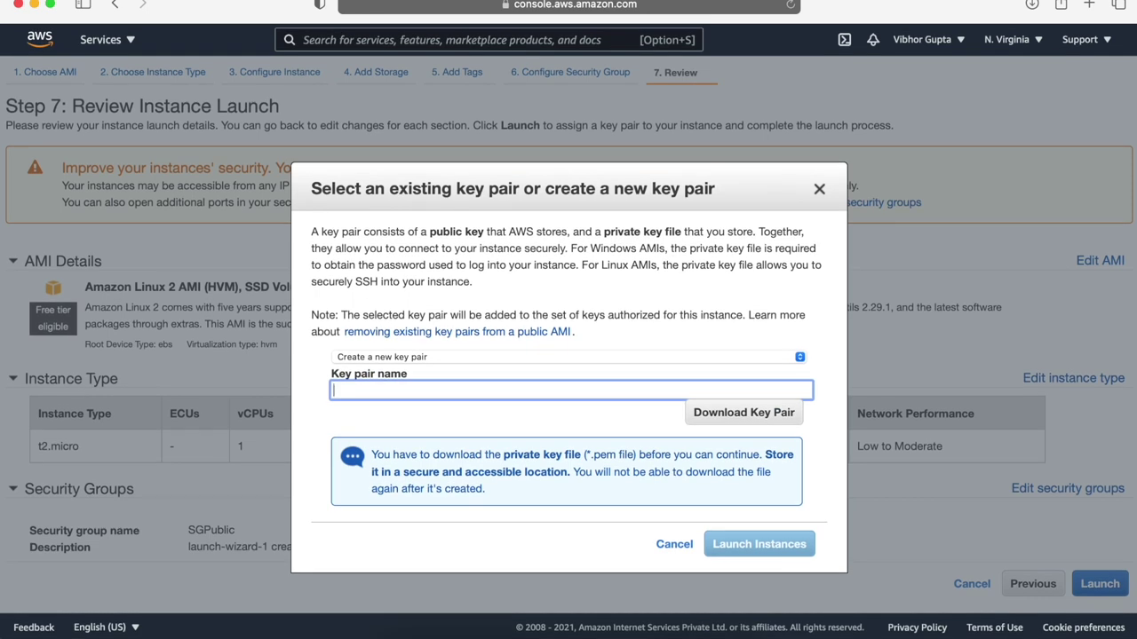
{"action": "type", "text": "kp-xxx"}
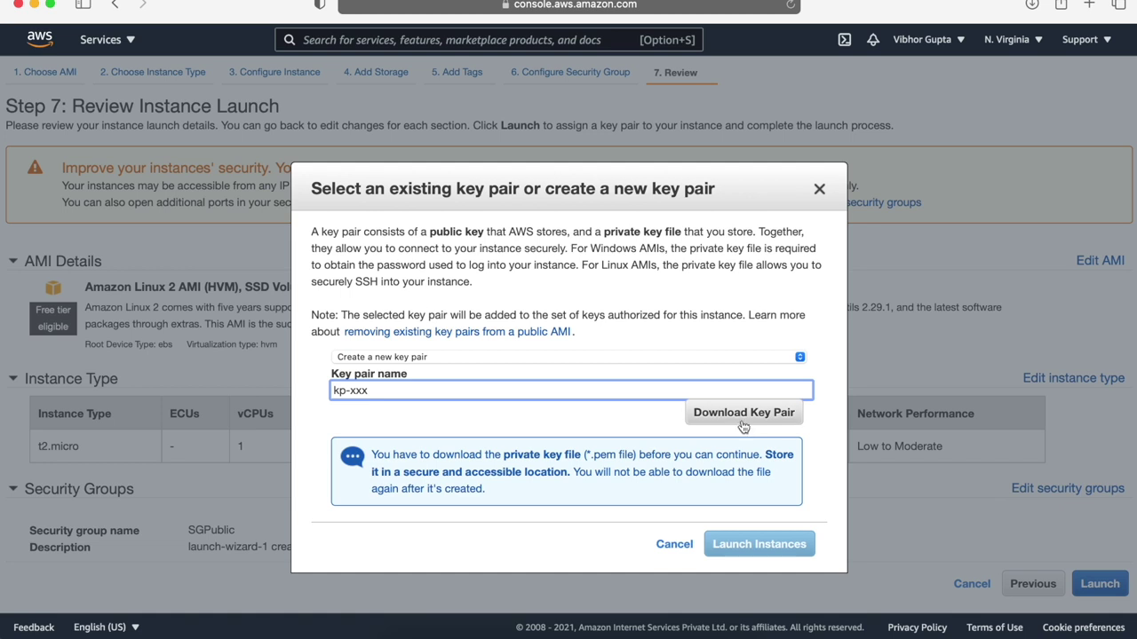
{"action": "left_click", "coordinate": [740, 414]}
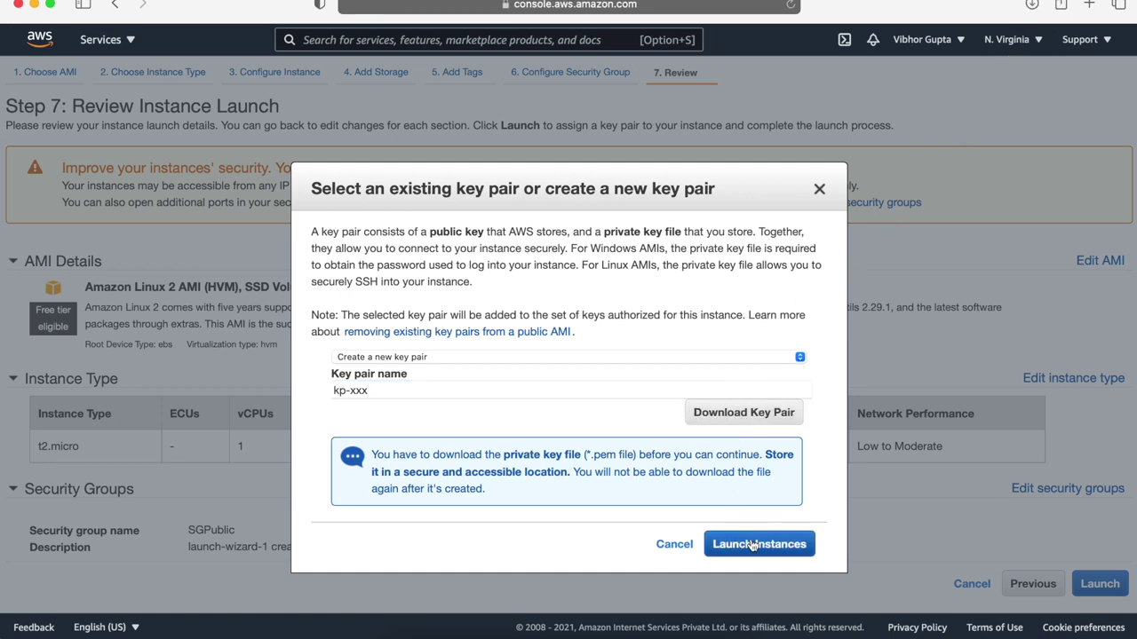
{"action": "left_click", "coordinate": [748, 544]}
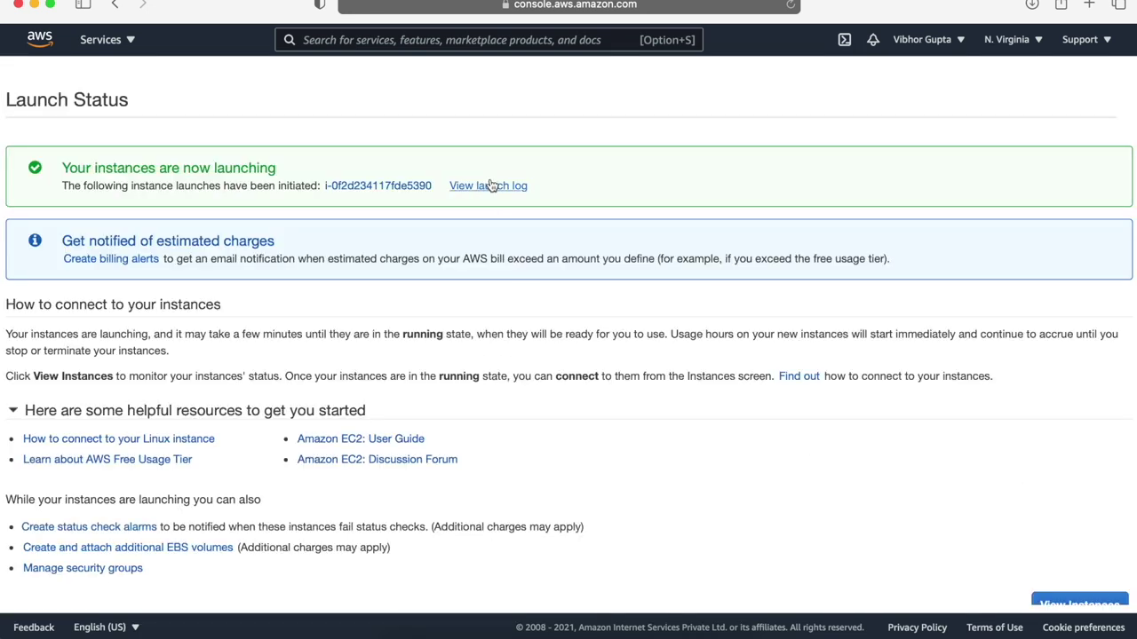
- Check the launched instance in the list and start a second launch with the Amazon Linux 2 AMI and t2.micro type
{"action": "left_click", "coordinate": [390, 187]}
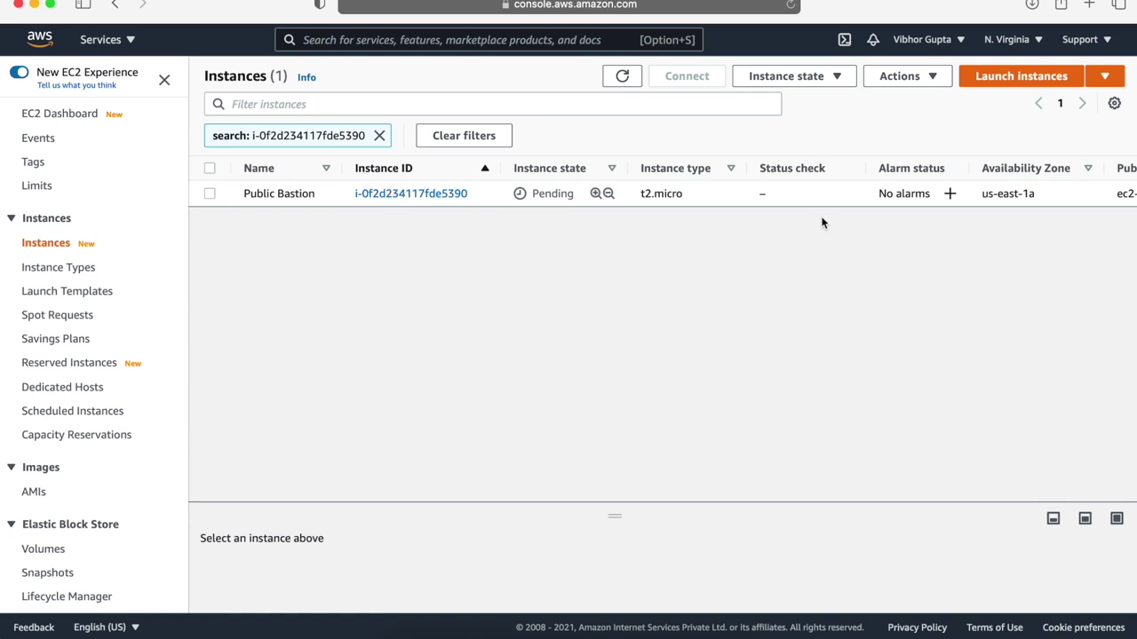
{"action": "left_click", "coordinate": [1019, 77]}
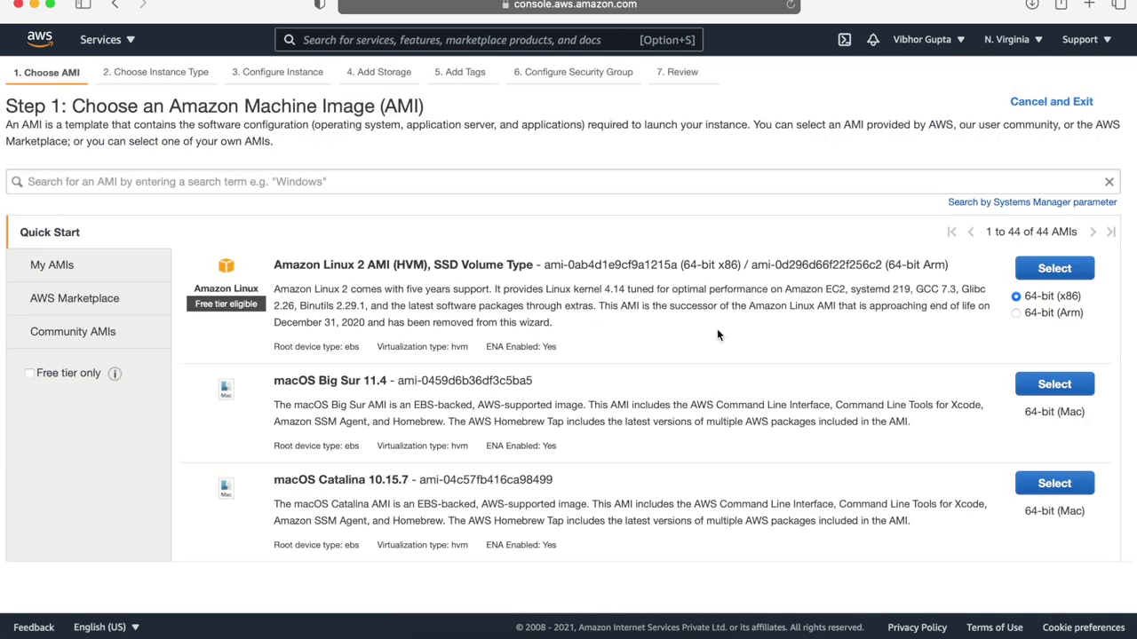
{"action": "left_click", "coordinate": [1050, 271]}
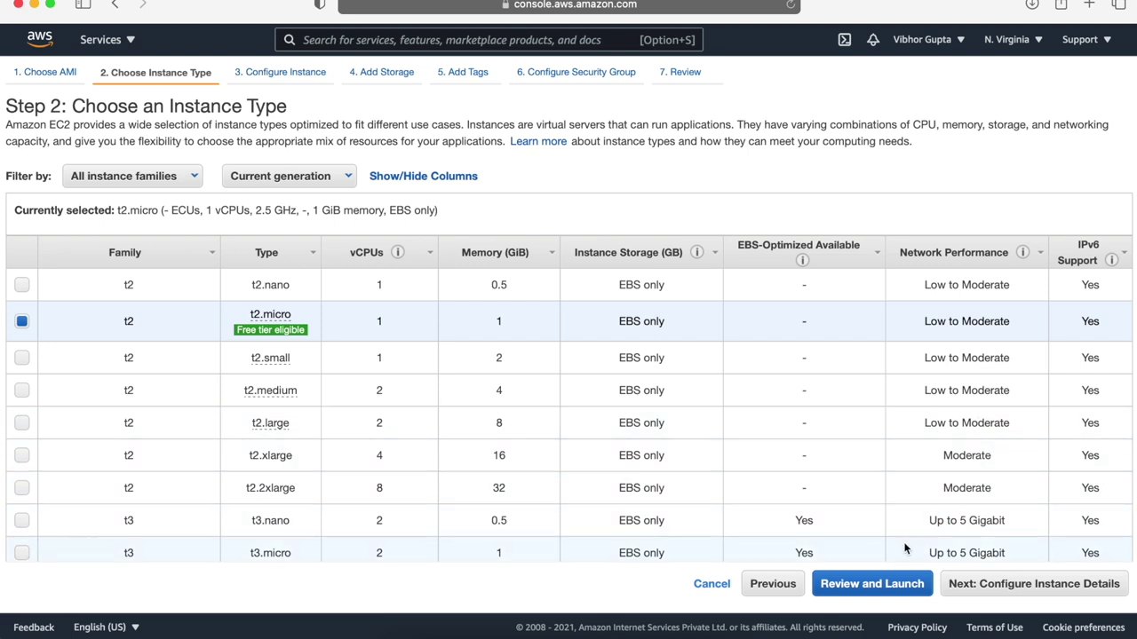
{"action": "left_click", "coordinate": [984, 584]}
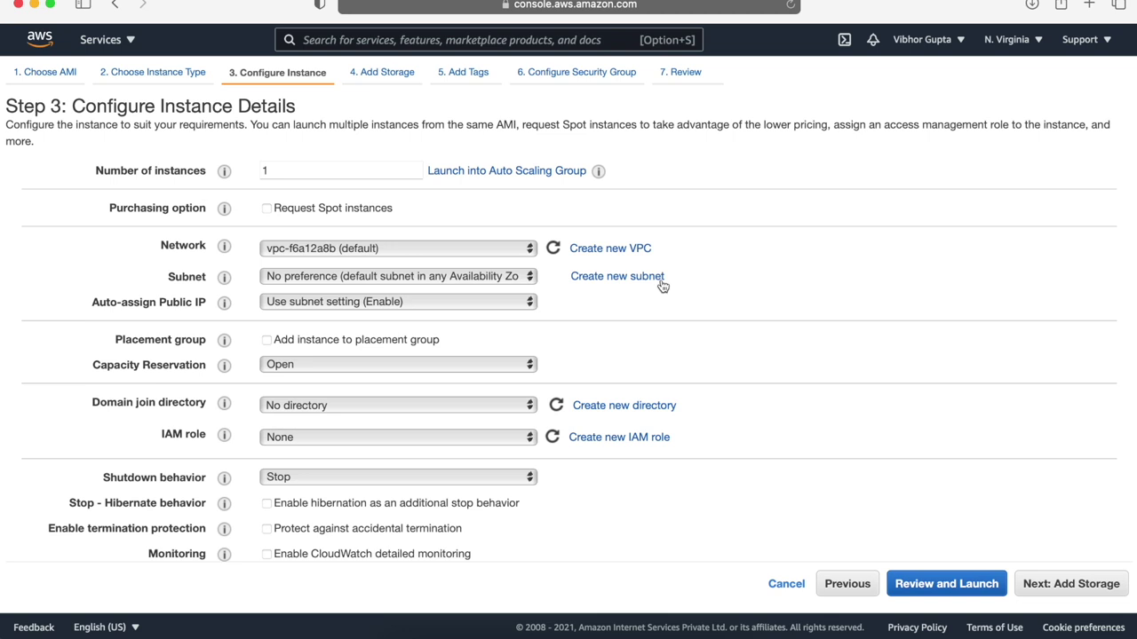
- Place the second instance in the xxx-vpc-1 network and the xxx-private subnet, and continue to its storage settings
{"action": "left_click", "coordinate": [453, 250]}
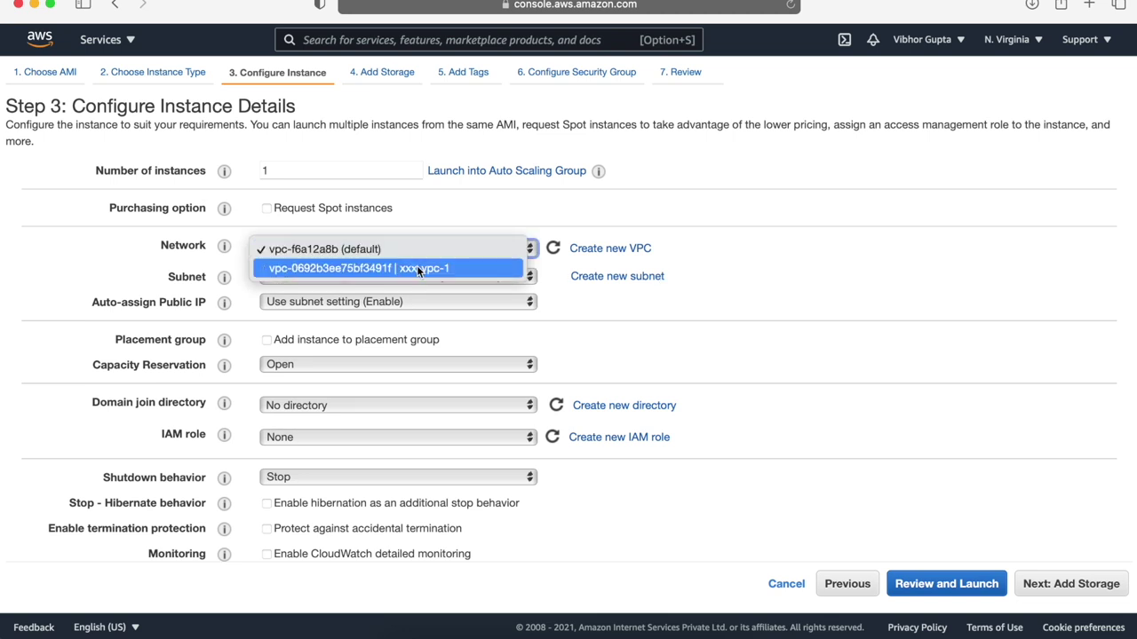
{"action": "left_click", "coordinate": [417, 268]}
{"action": "left_click", "coordinate": [424, 276]}
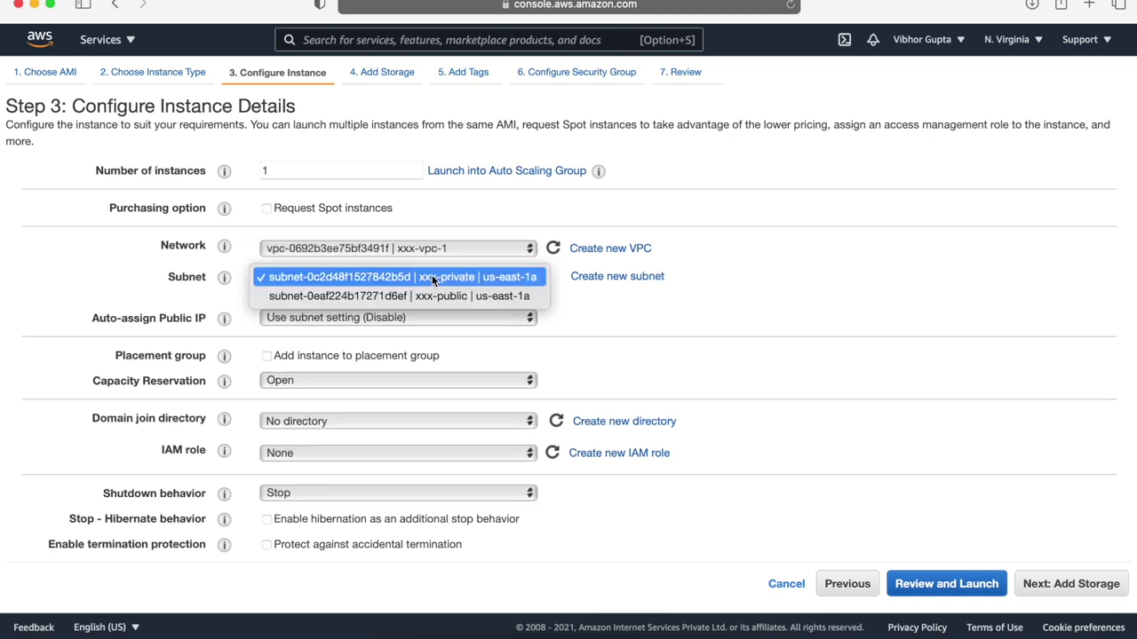
{"action": "left_click", "coordinate": [432, 276]}
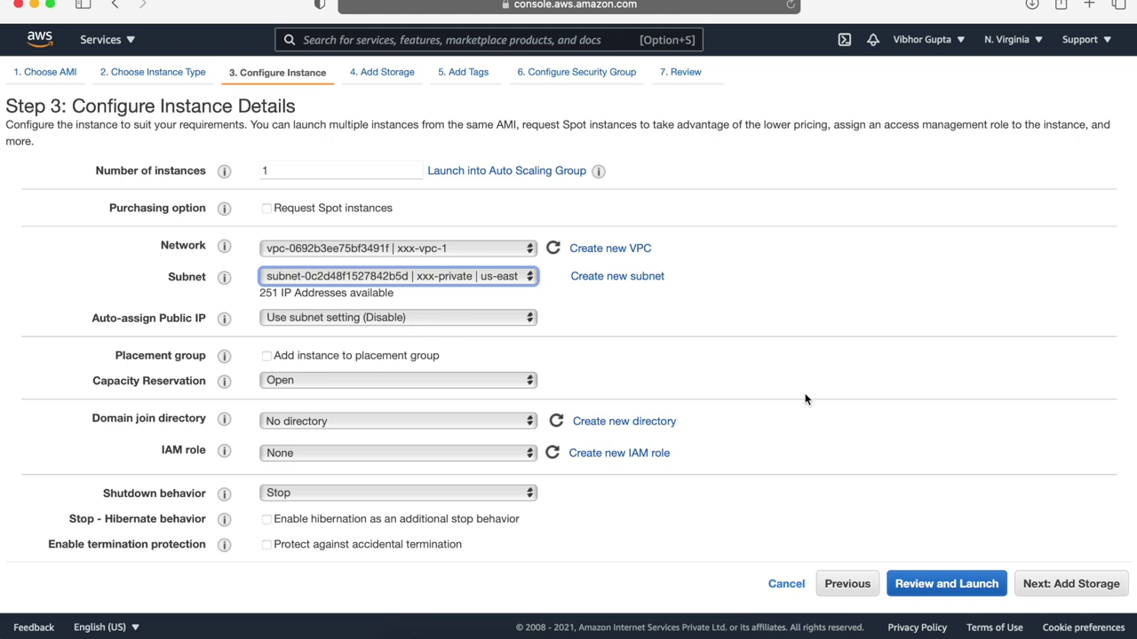
{"action": "left_click", "coordinate": [1046, 588]}
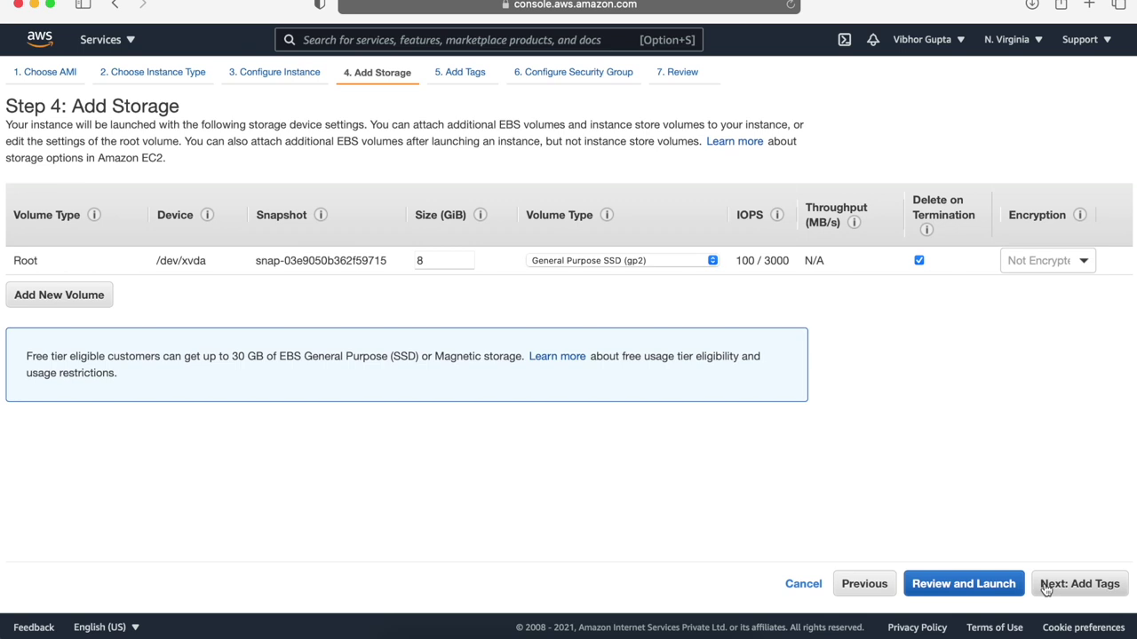
- Tag the second instance with the key Name and value Private Application, and continue to its security group settings
{"action": "left_click", "coordinate": [1048, 586]}
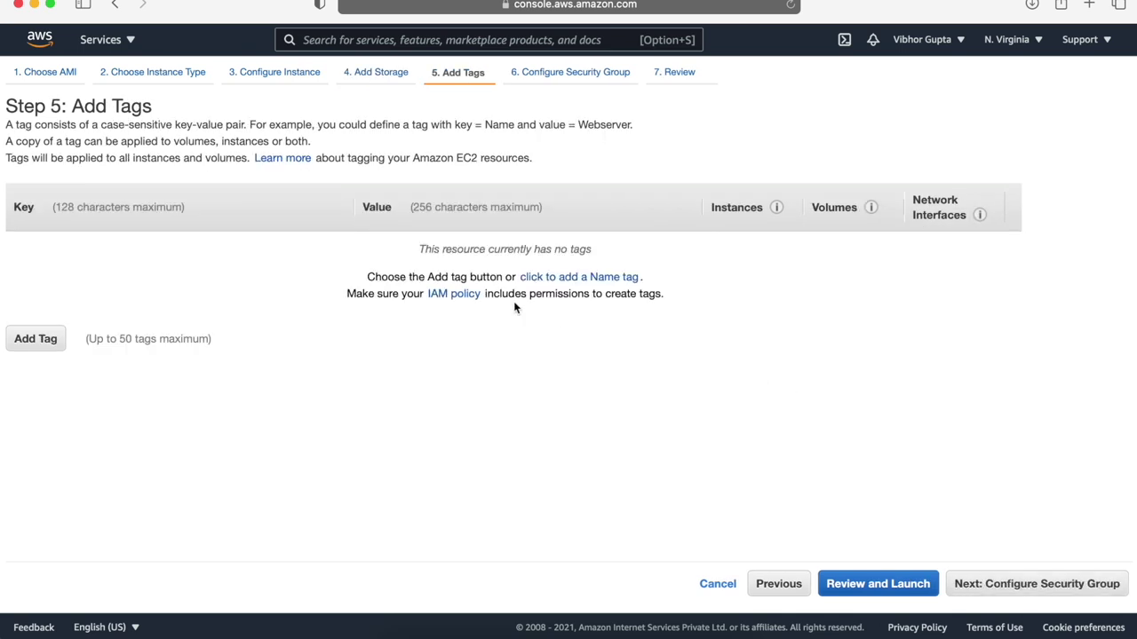
{"action": "left_click", "coordinate": [53, 339]}
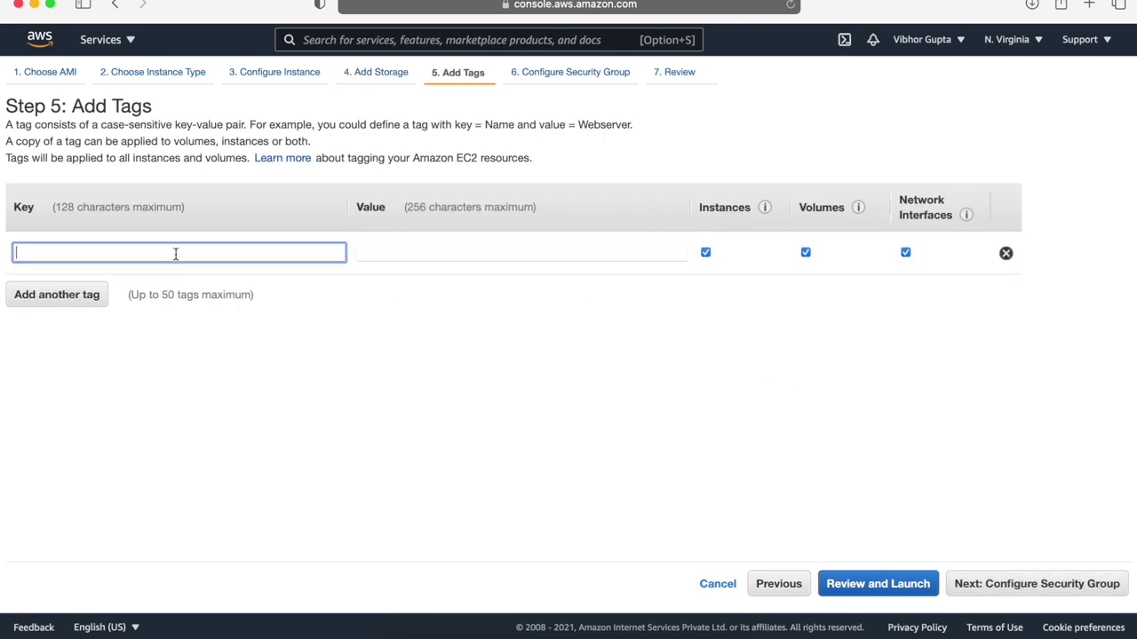
{"action": "type", "text": "Name"}
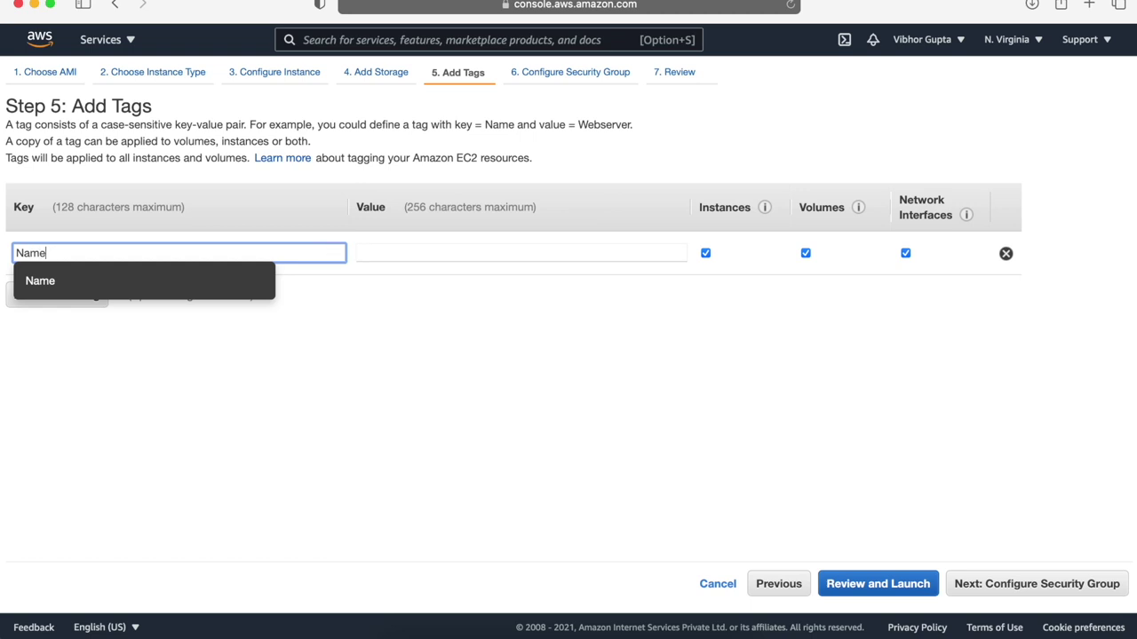
{"action": "key", "text": "Tab"}
{"action": "type", "text": "Private Ap"}
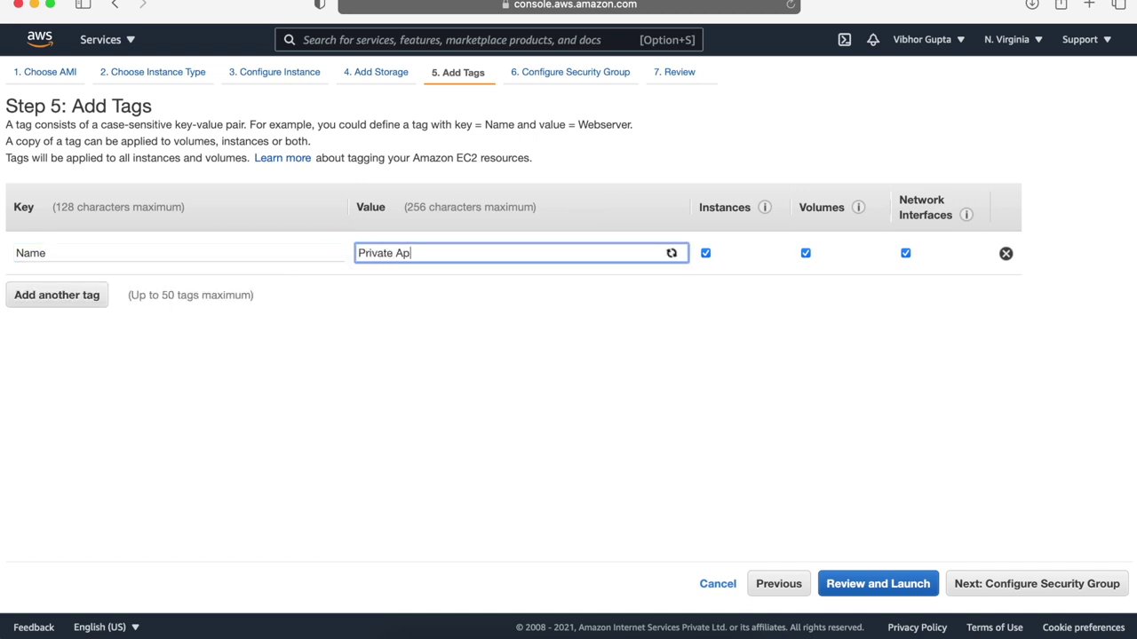
{"action": "type", "text": "plication"}
{"action": "left_click", "coordinate": [1009, 588]}
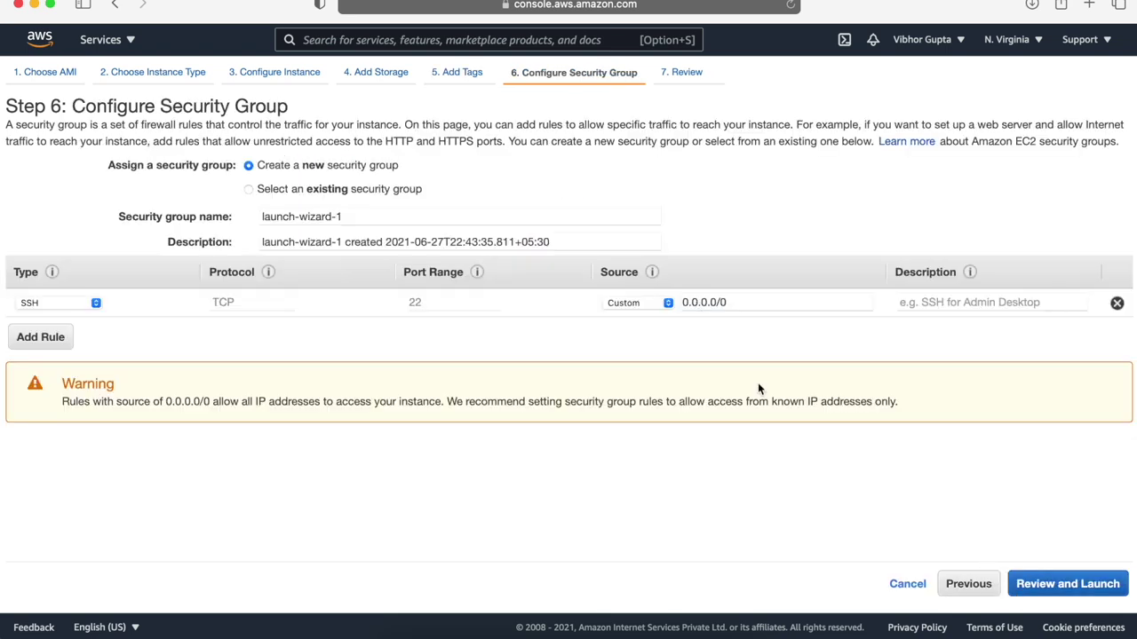
- Name the new security group SgPrivate, keep its SSH rule, and proceed to the launch review
{"action": "left_click_drag", "start_coordinate": [348, 216], "coordinate": [240, 210]}
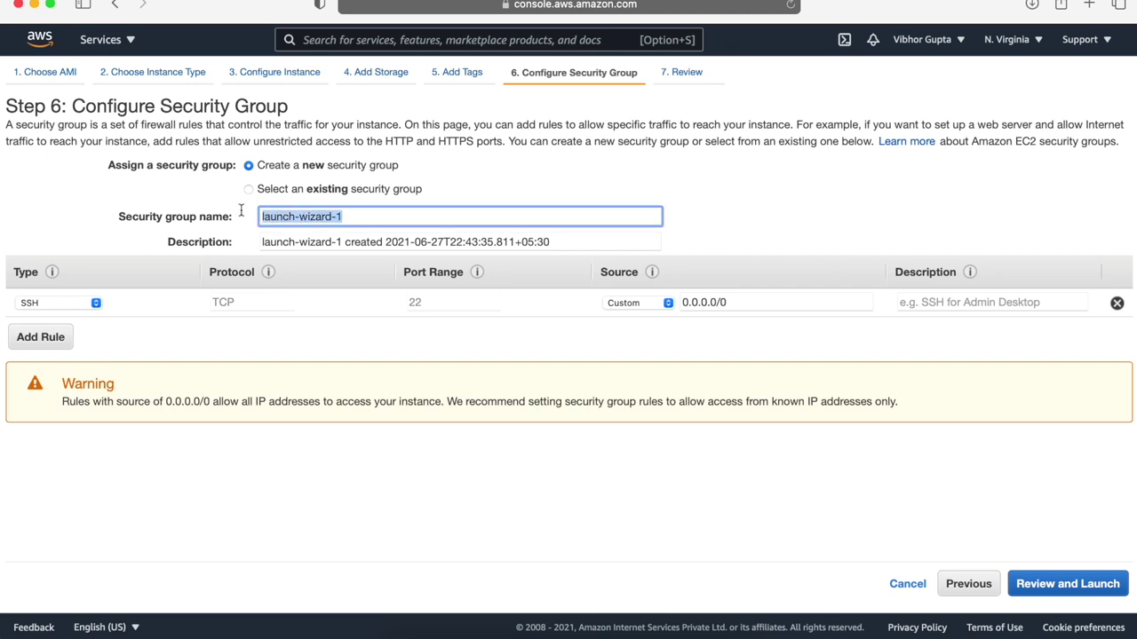
{"action": "type", "text": "SgPrivate"}
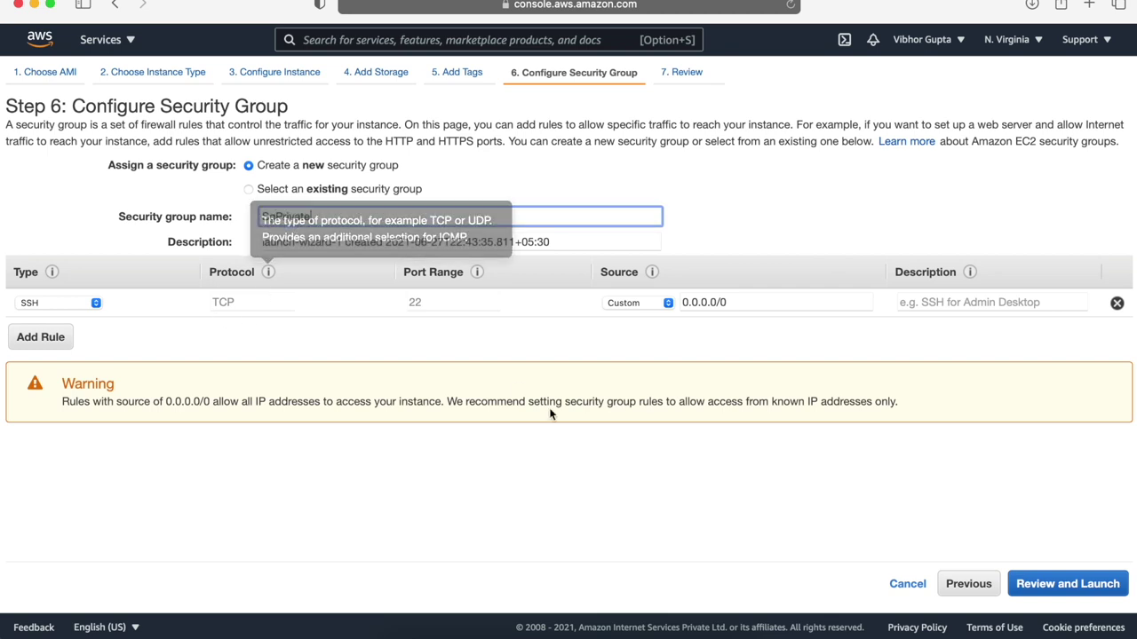
{"action": "left_click", "coordinate": [1044, 594]}
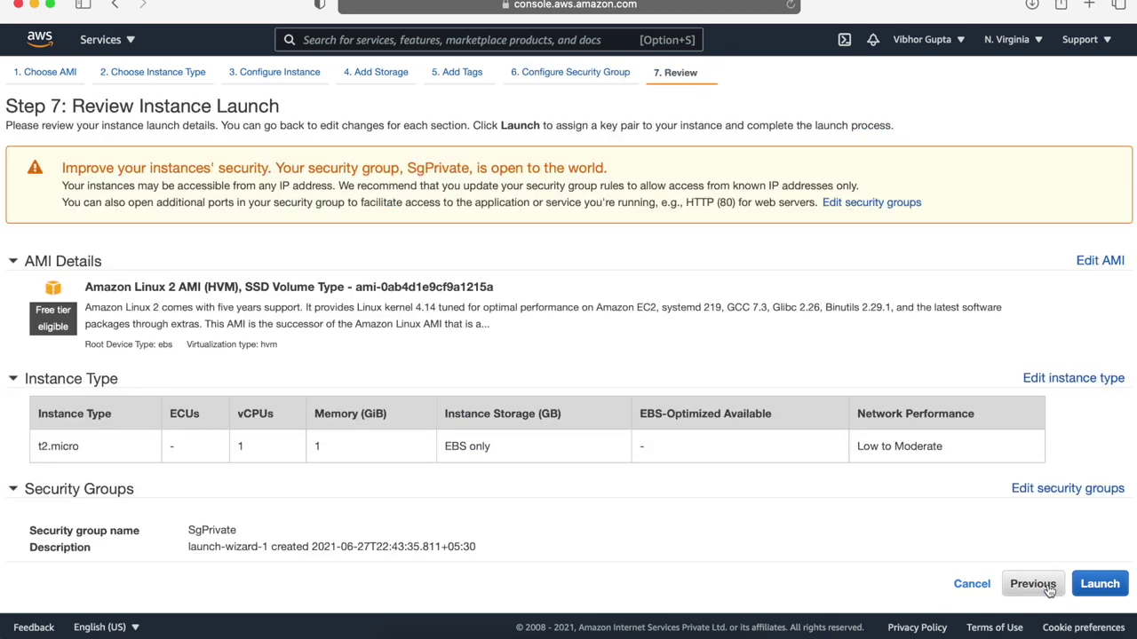
- Launch the Private Application instance with the existing kp-xxx key pair, acknowledging access to its private key file
{"action": "left_click", "coordinate": [1099, 585]}
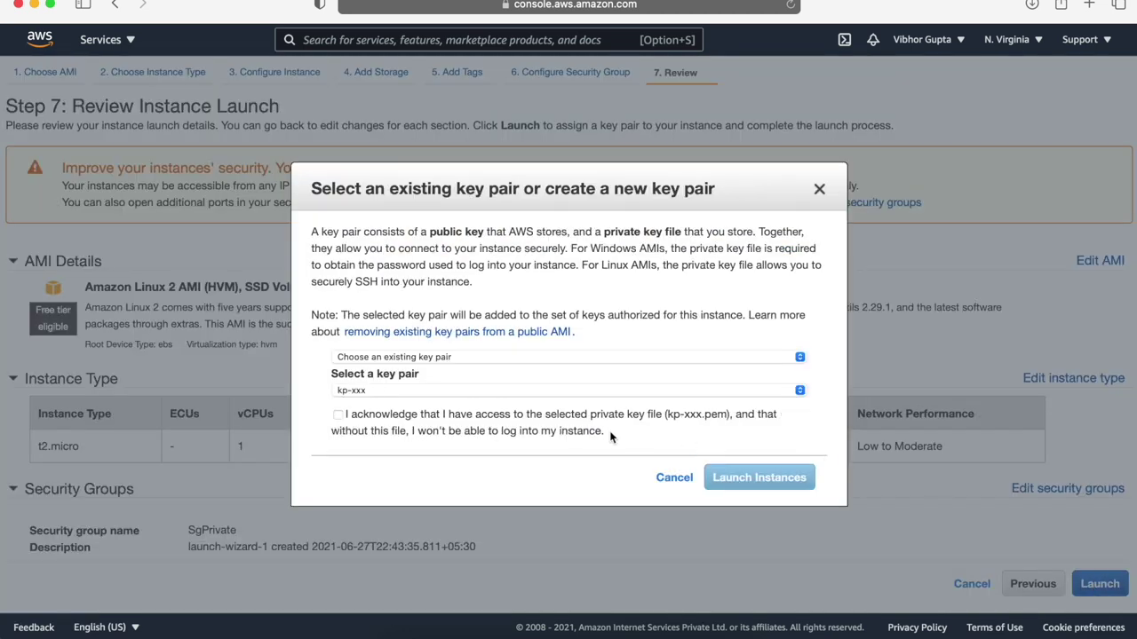
{"action": "left_click", "coordinate": [338, 415]}
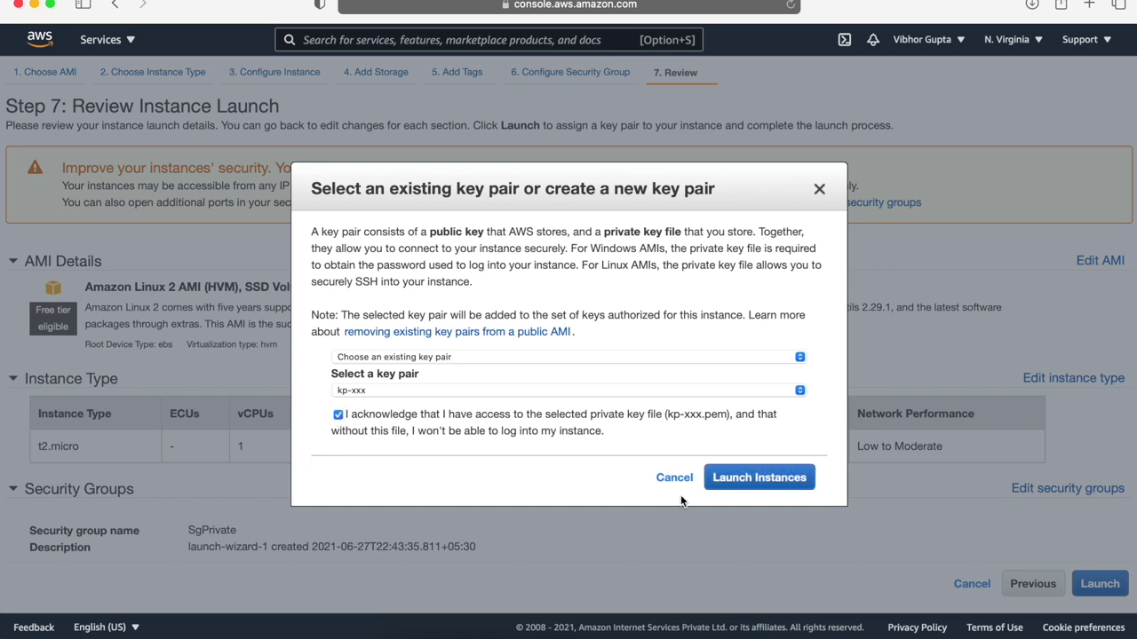
{"action": "left_click", "coordinate": [760, 478]}
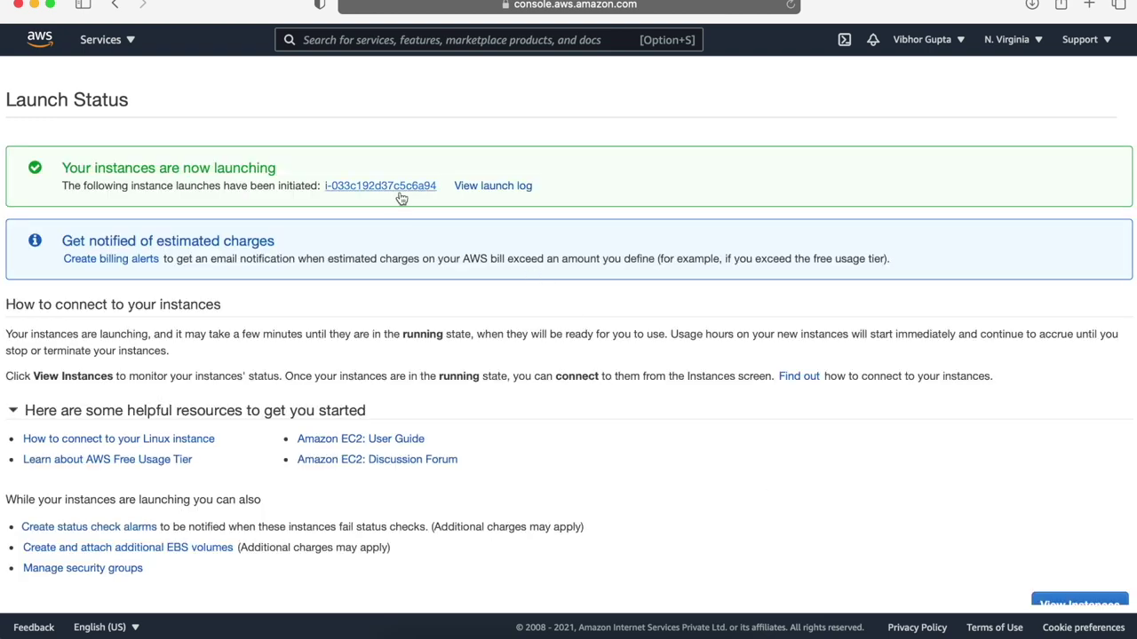
- Check both instances in the unfiltered list and examine the summaries of Public Bastion and Private Application
{"action": "left_click", "coordinate": [399, 187]}
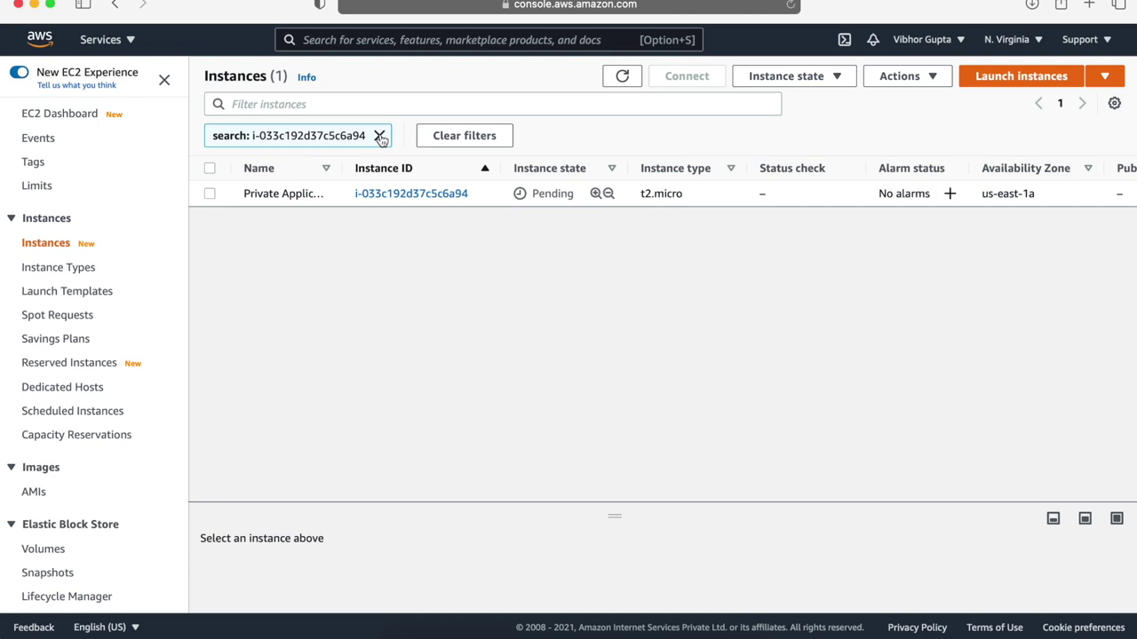
{"action": "left_click", "coordinate": [379, 136]}
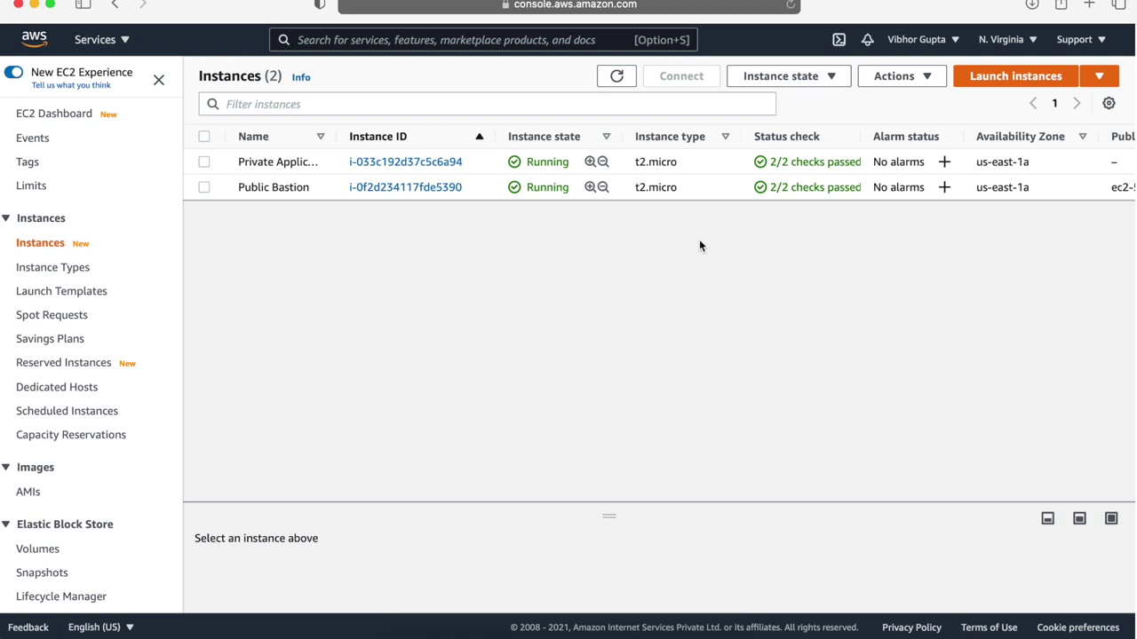
{"action": "left_click", "coordinate": [387, 190]}
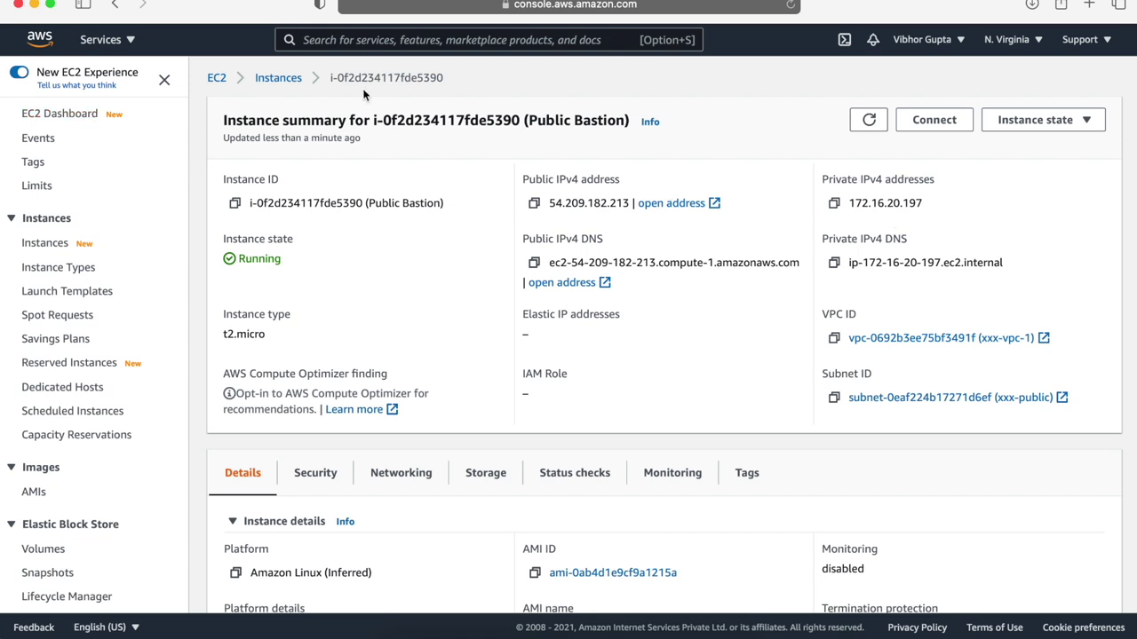
{"action": "left_click", "coordinate": [278, 78]}
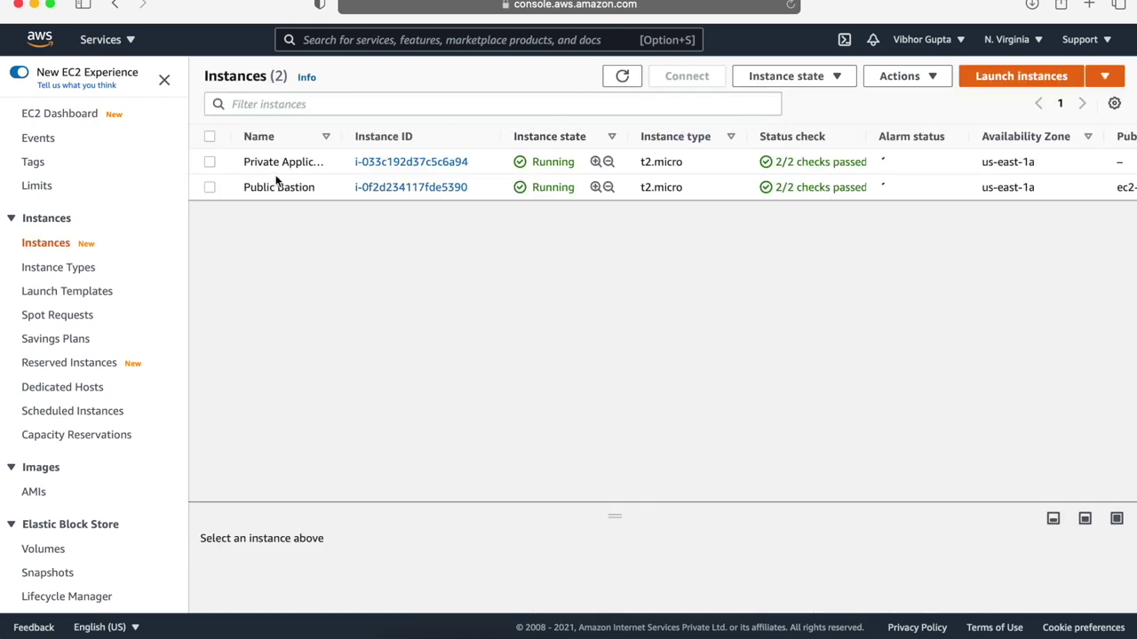
{"action": "left_click", "coordinate": [428, 166]}
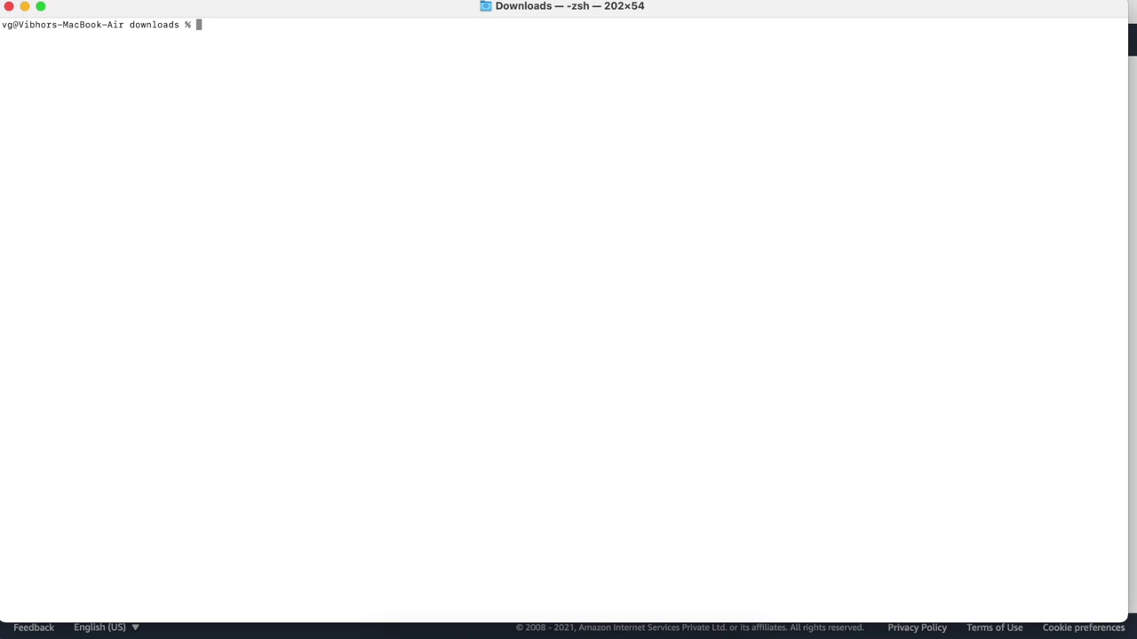
- In Terminal, run eval 'ssh-agent' and try to add the key with ssh-add -K ./kp-xxx.pem
{"action": "type", "text": "eval 'ssh-agent'"}
{"action": "key", "text": "Return"}
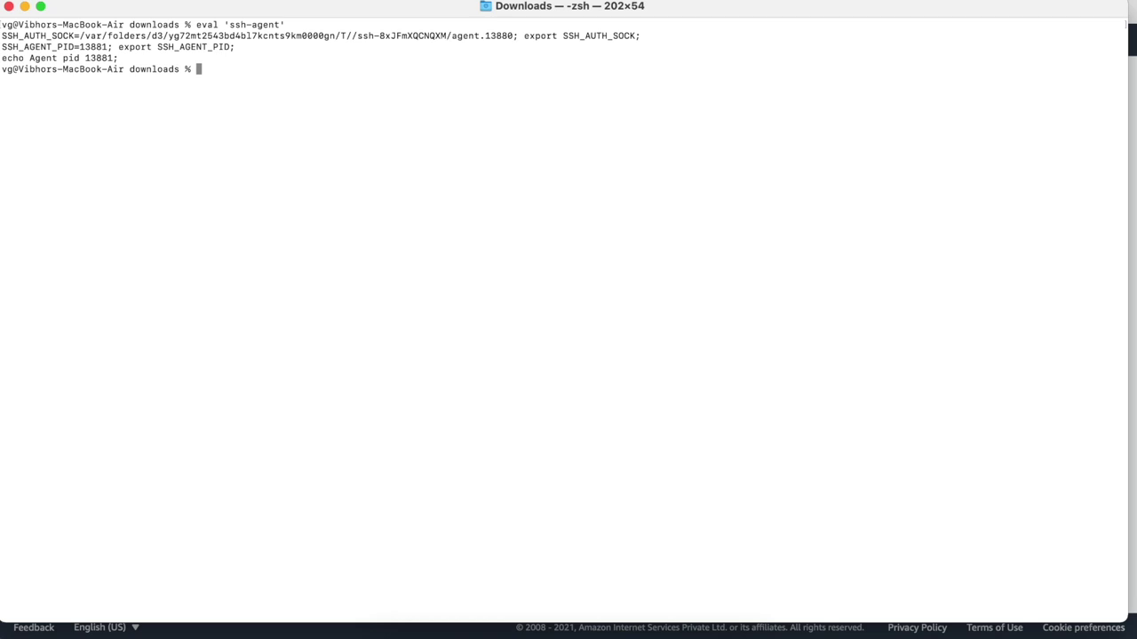
{"action": "type", "text": "ssh-add -K ./kp-xxx.pem"}
{"action": "key", "text": "Return"}
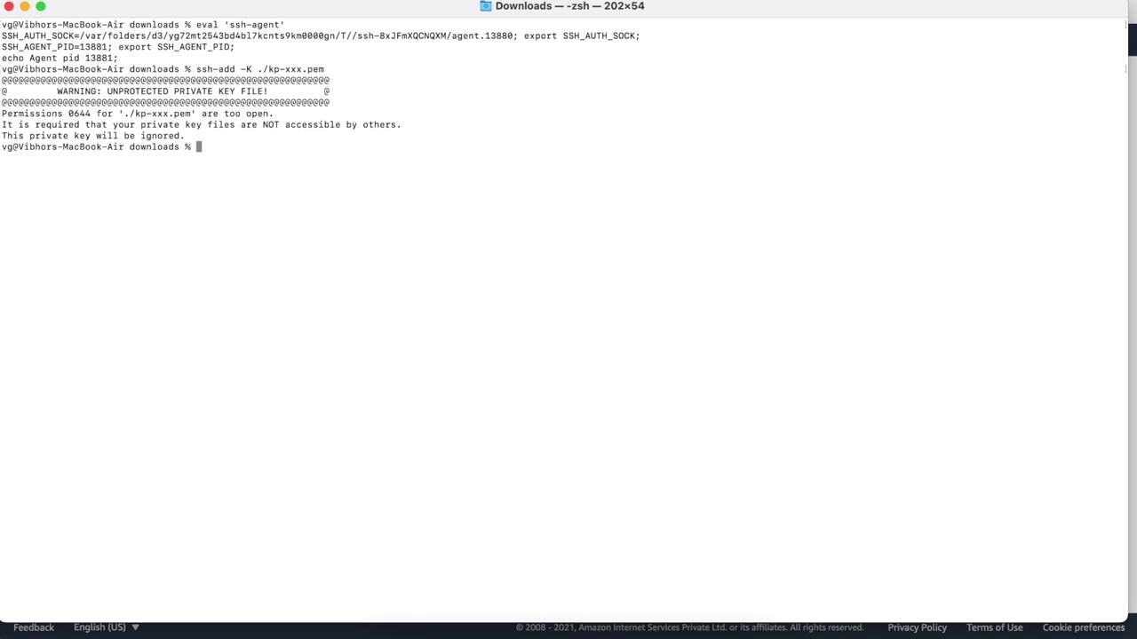
- Set the permissions of kp-xxx.pem to 400 and rerun ssh-add -K ./kp-xxx.pem
{"action": "type", "text": "chmod 400 kp-xxx.pem"}
{"action": "key", "text": "Return"}
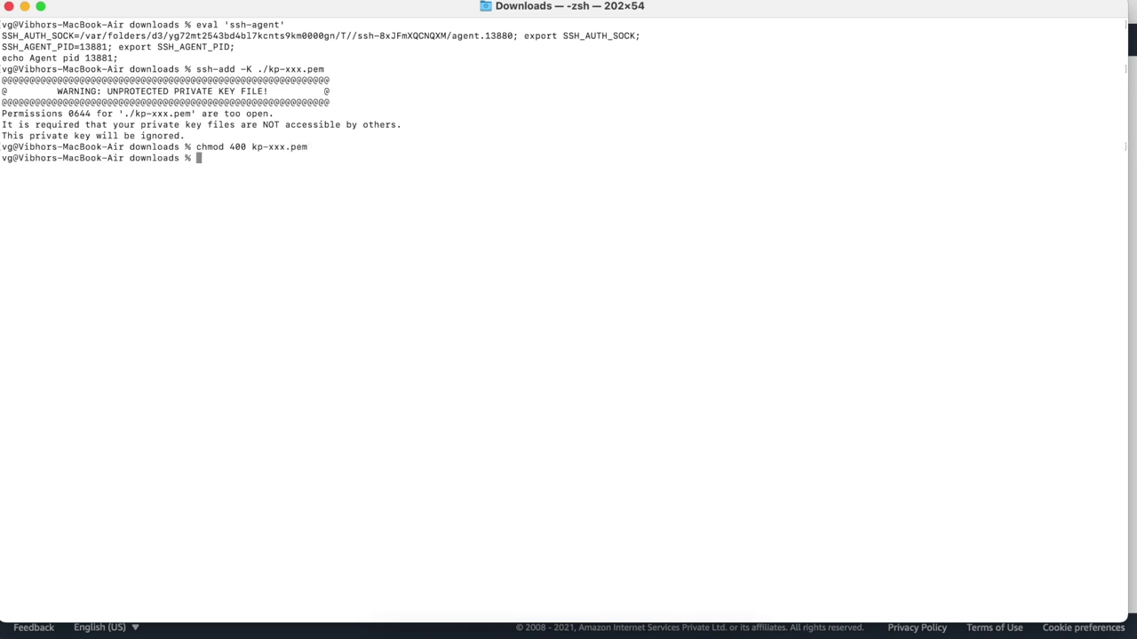
{"action": "key", "text": "Up"}
{"action": "key", "text": "Up"}
{"action": "key", "text": "Return"}
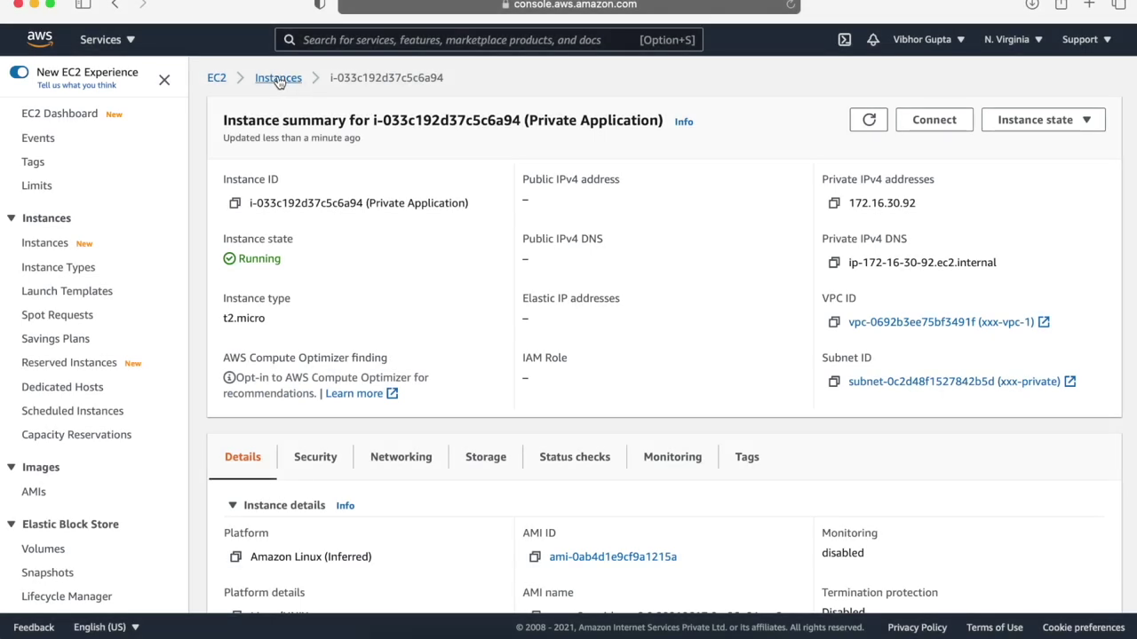
- Switch to the AWS console and copy the Public Bastion instance's public IPv4 address
{"action": "left_click", "coordinate": [278, 79]}
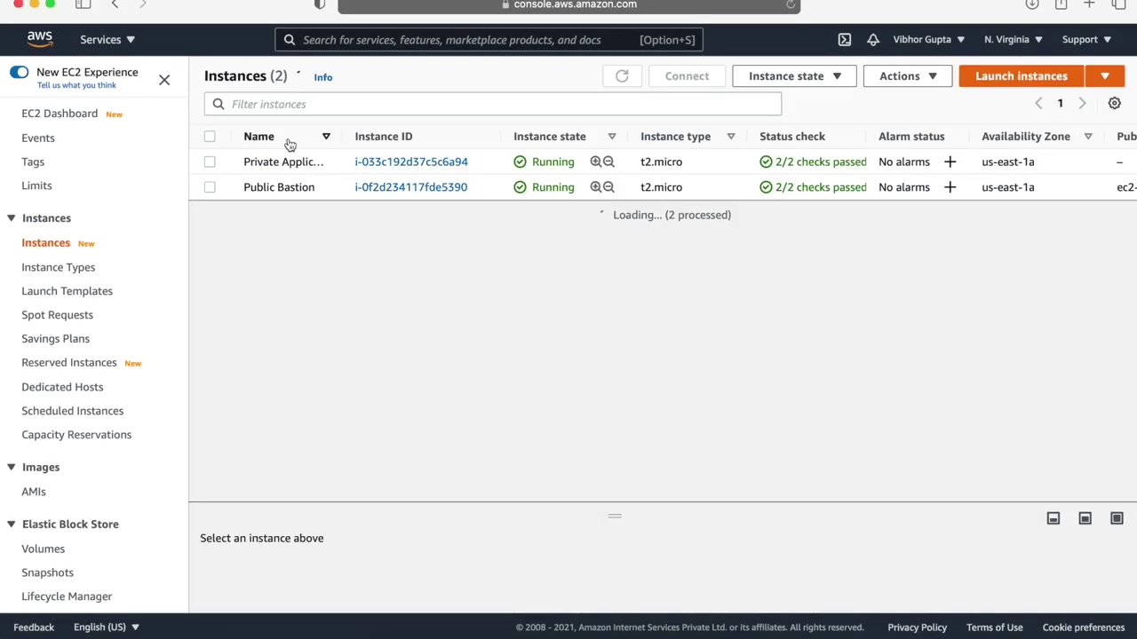
{"action": "left_click", "coordinate": [414, 187]}
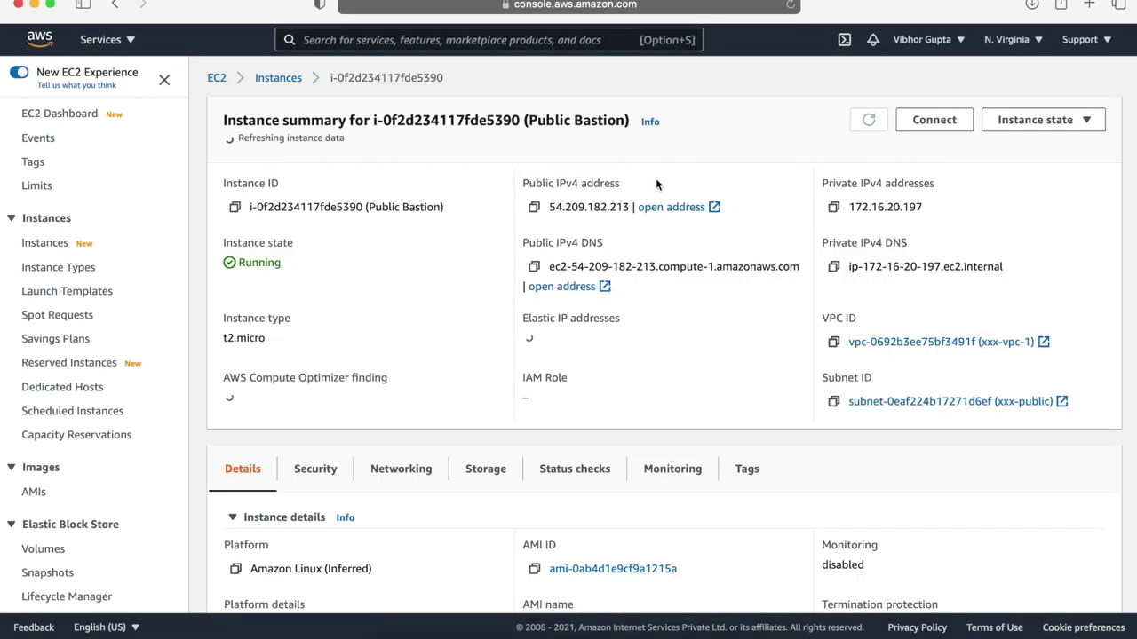
{"action": "left_click_drag", "start_coordinate": [632, 203], "coordinate": [552, 204]}
{"action": "key", "text": "super+c"}
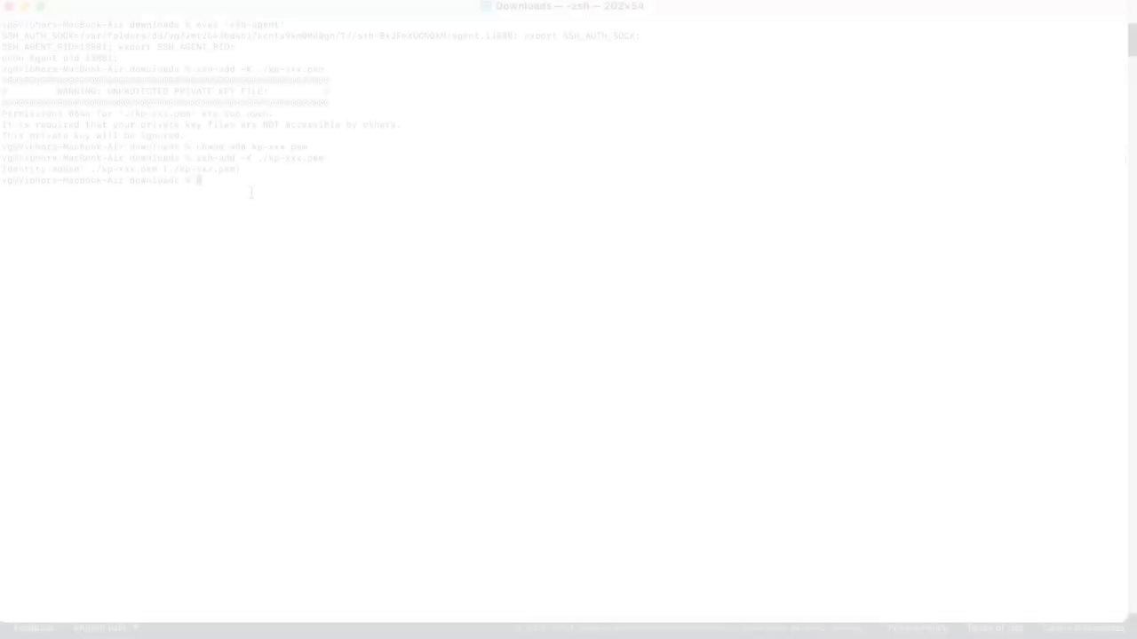
{"action": "type", "text": "ssh "}
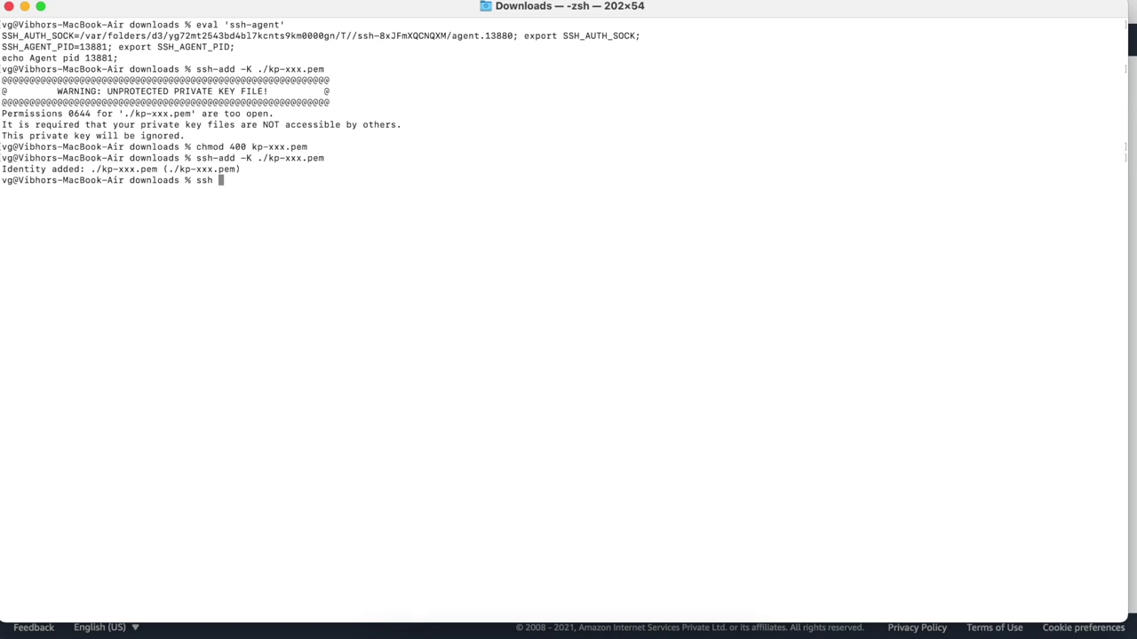
{"action": "type", "text": "-A"}
{"action": "type", "text": "-i kp-xxx.pem ec2-user"}
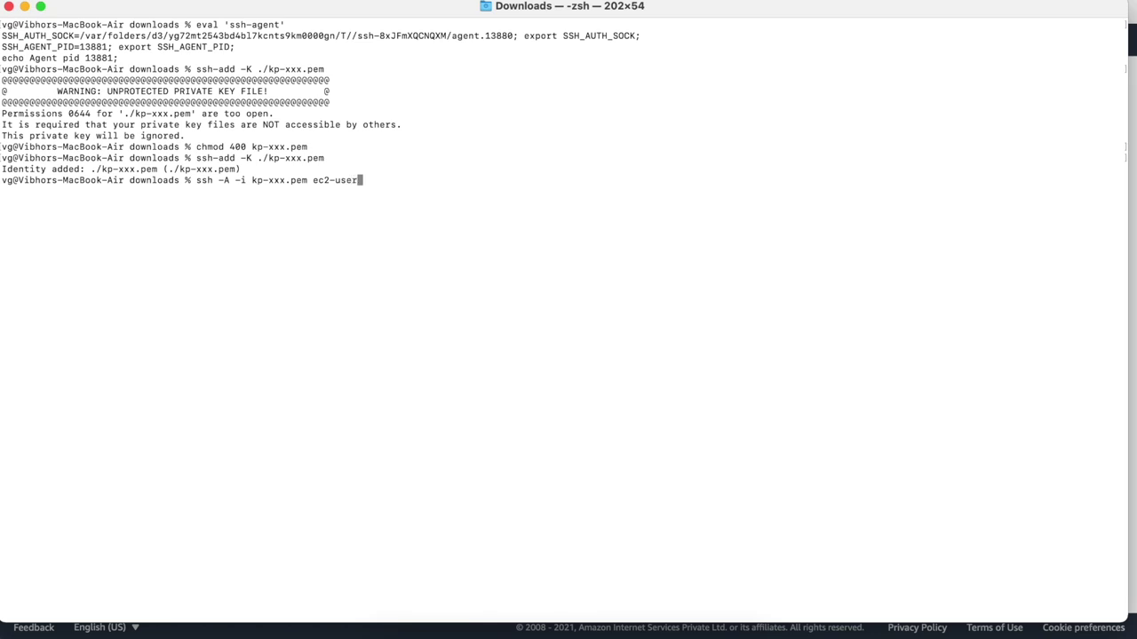
{"action": "type", "text": "@"}
{"action": "key", "text": "super+v"}
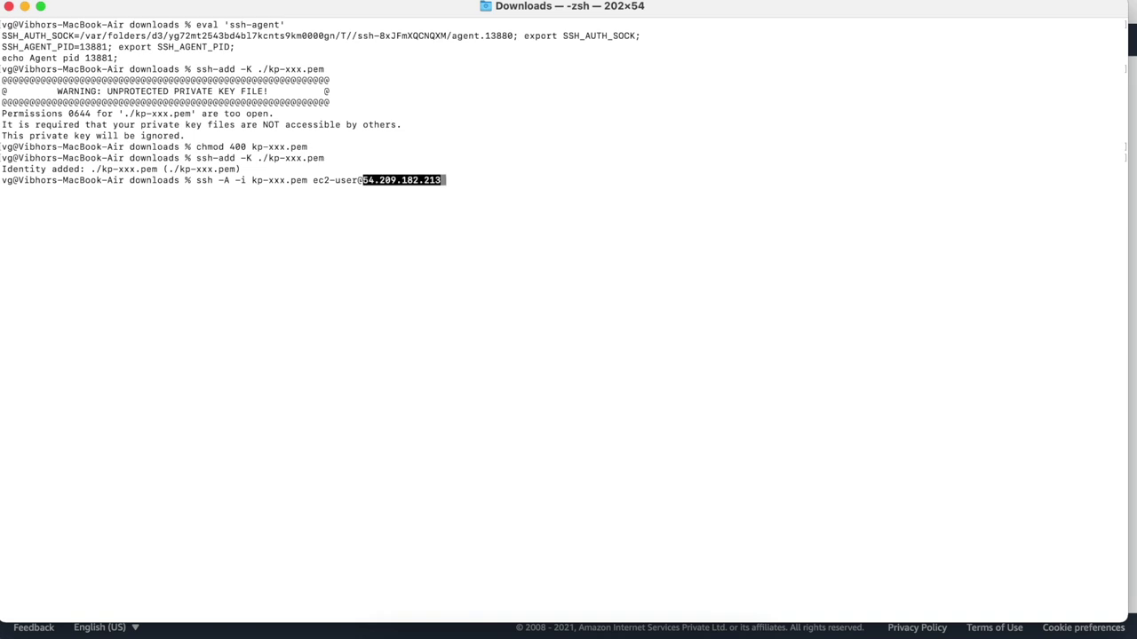
{"action": "key", "text": "Return"}
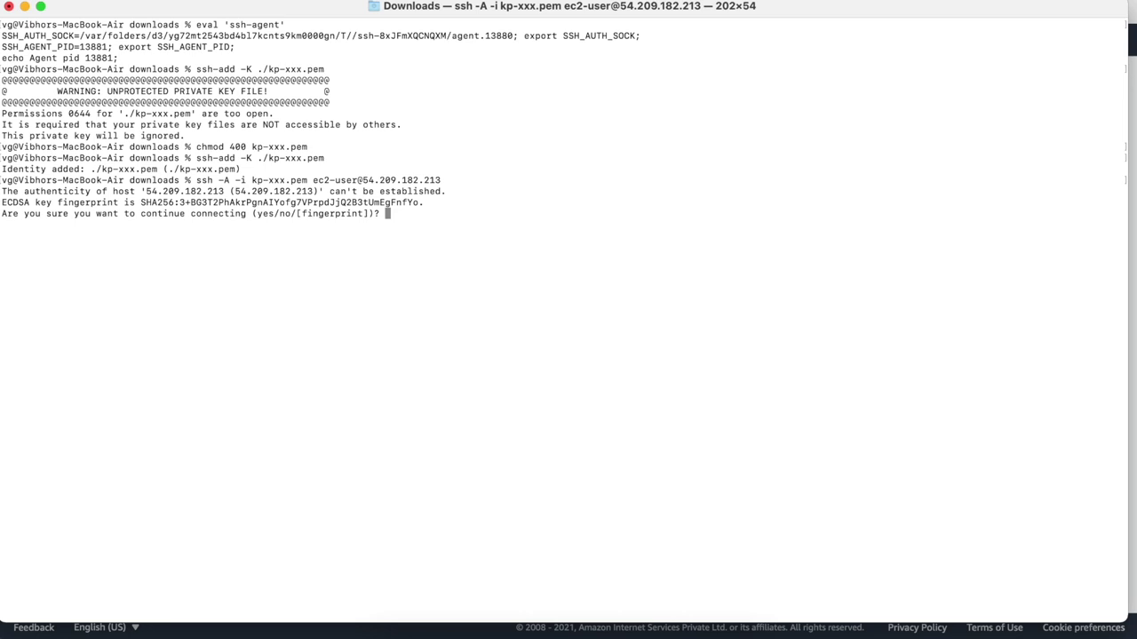
{"action": "type", "text": "yes"}
{"action": "key", "text": "Return"}
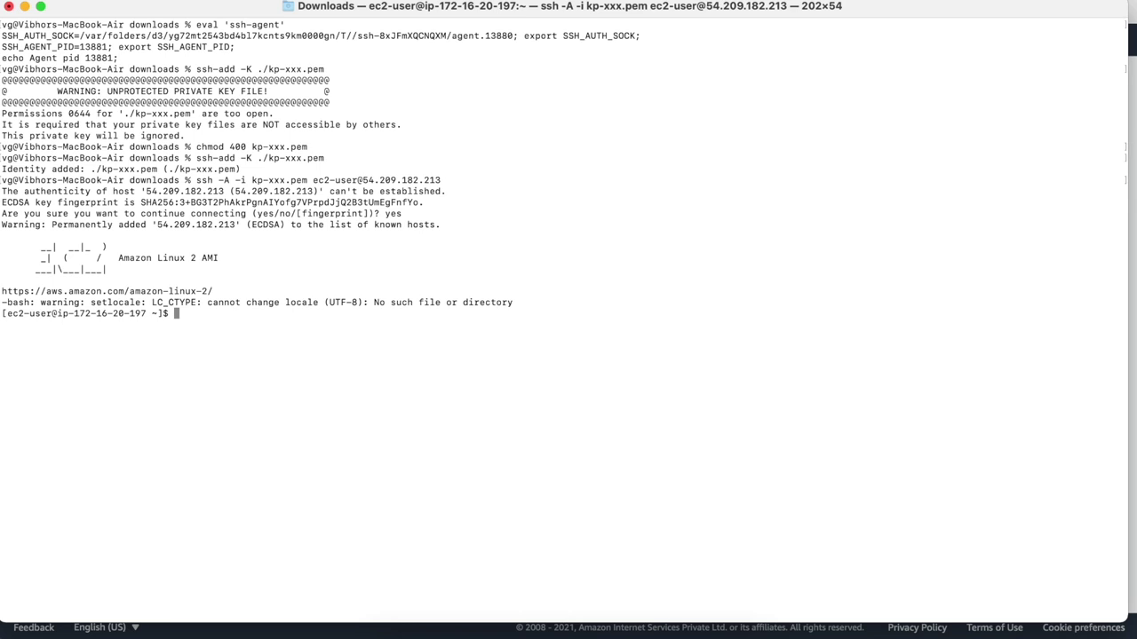
{"action": "type", "text": "ping www.google.com"}
{"action": "key", "text": "Return"}
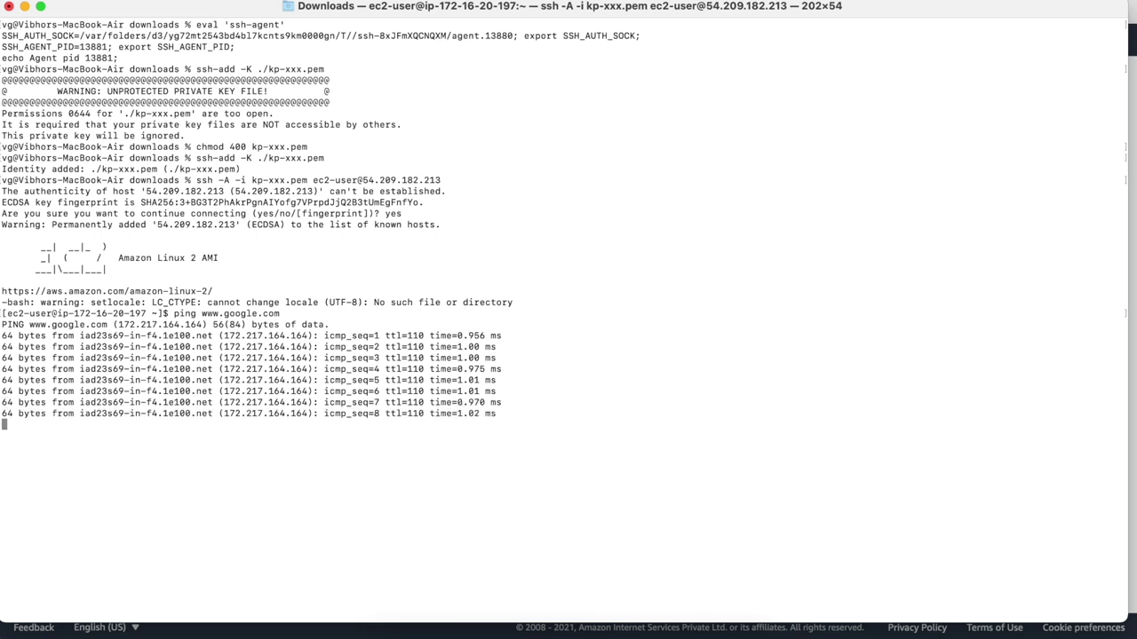
{"action": "key", "text": "ctrl+z"}
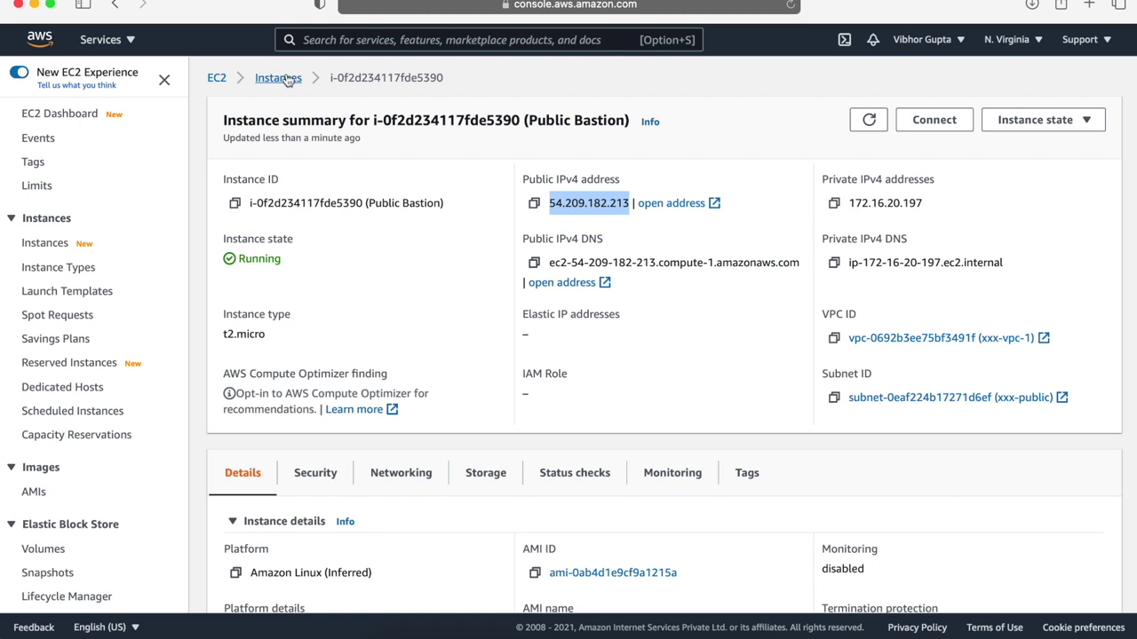
- Switch to the AWS console and copy the Private Application instance's private IPv4 address
{"action": "left_click", "coordinate": [286, 79]}
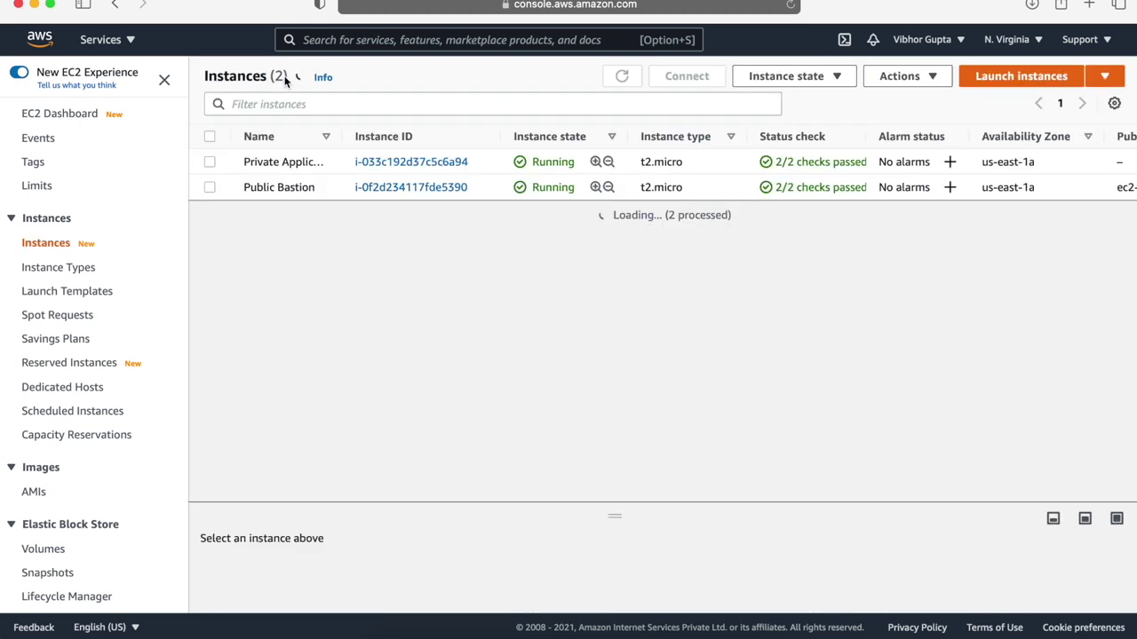
{"action": "left_click", "coordinate": [413, 164]}
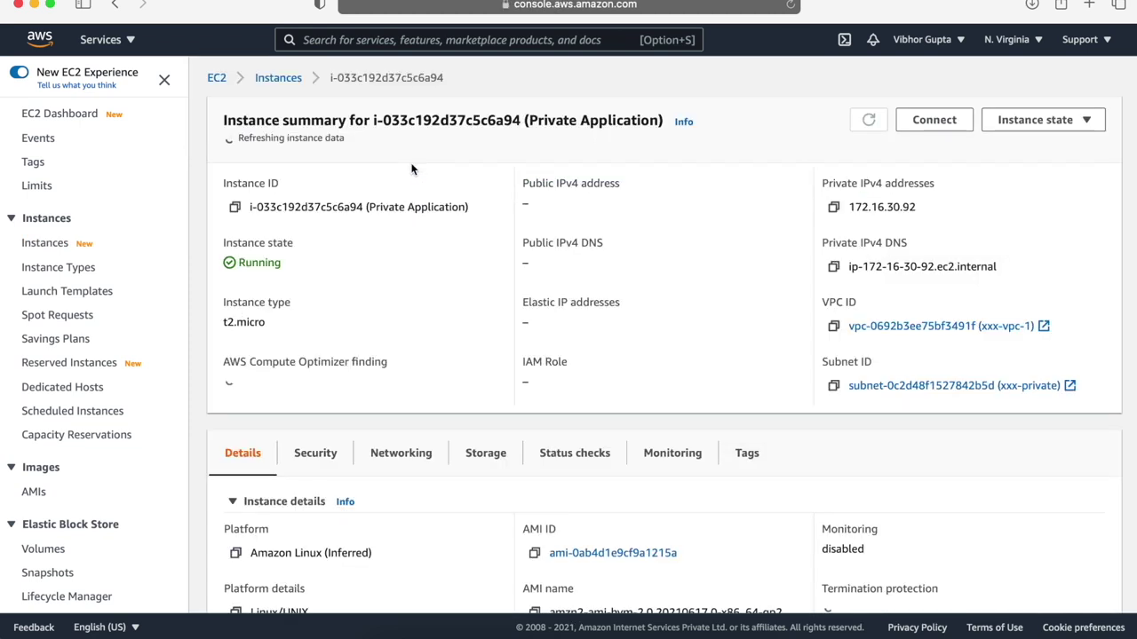
{"action": "left_click_drag", "start_coordinate": [918, 203], "coordinate": [850, 203]}
{"action": "key", "text": "super+c"}
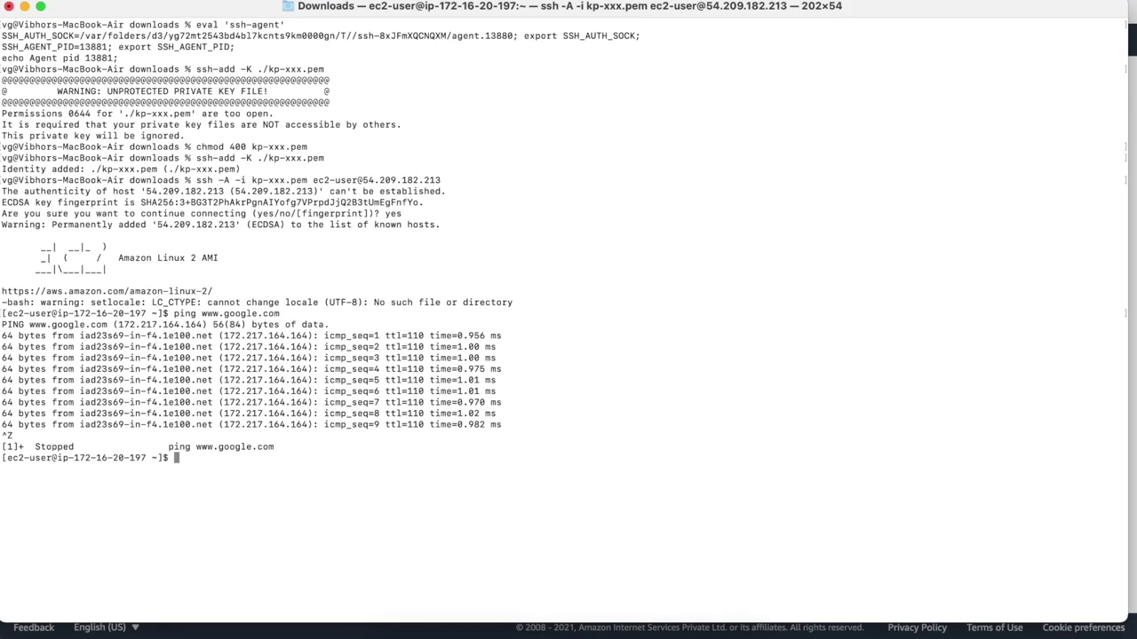
{"action": "type", "text": "ssh ec2-user@"}
{"action": "key", "text": "super+v"}
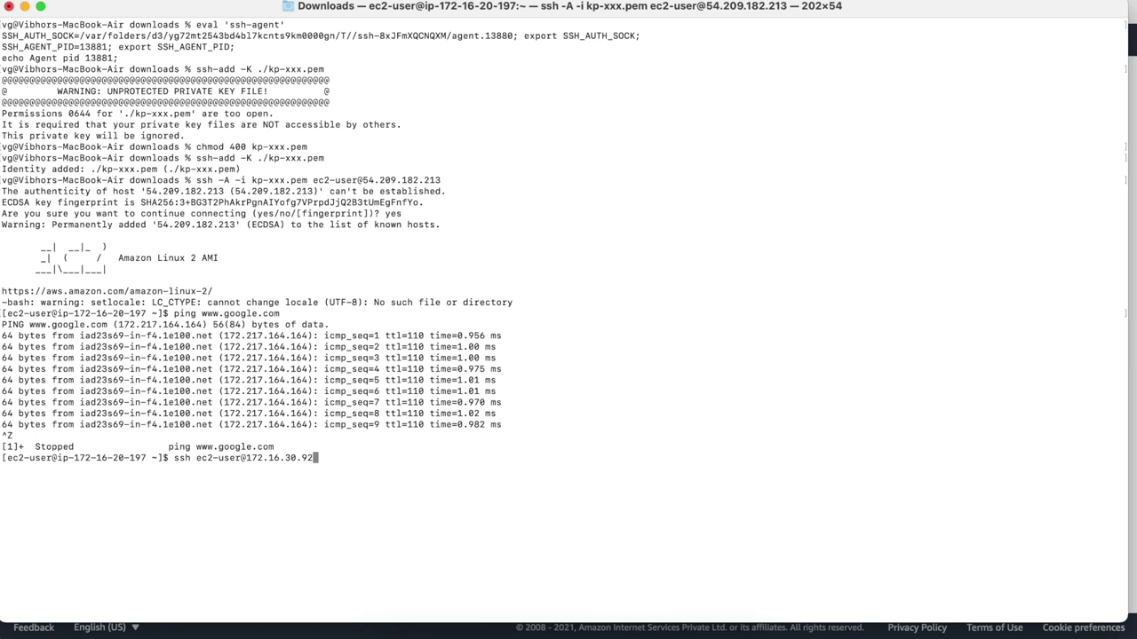
{"action": "key", "text": "Return"}
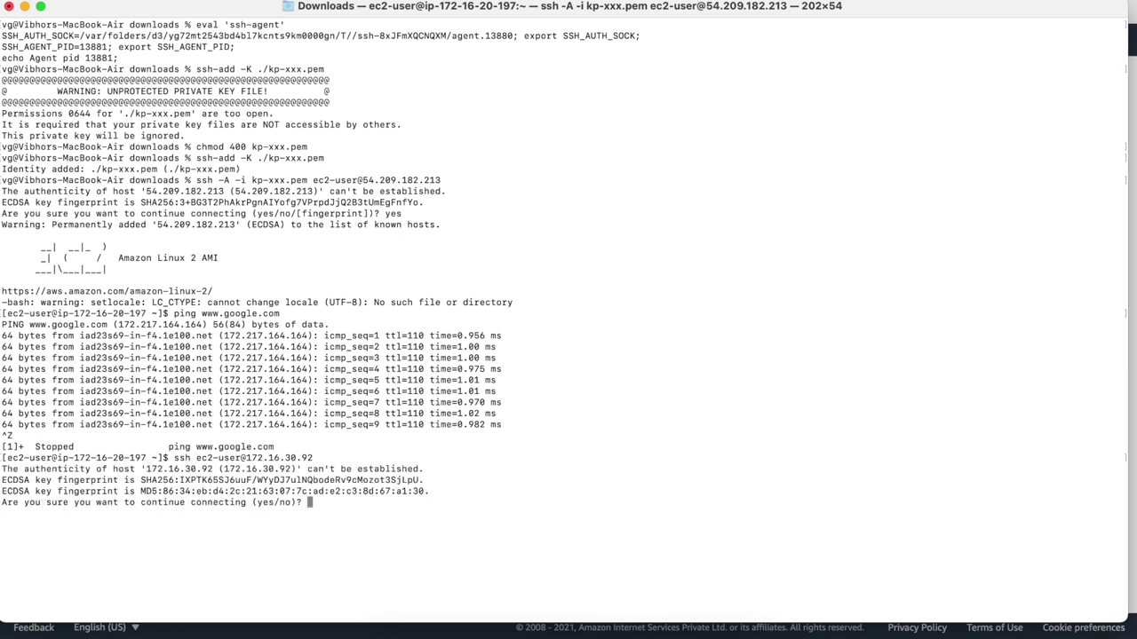
{"action": "type", "text": "yes"}
{"action": "key", "text": "Return"}
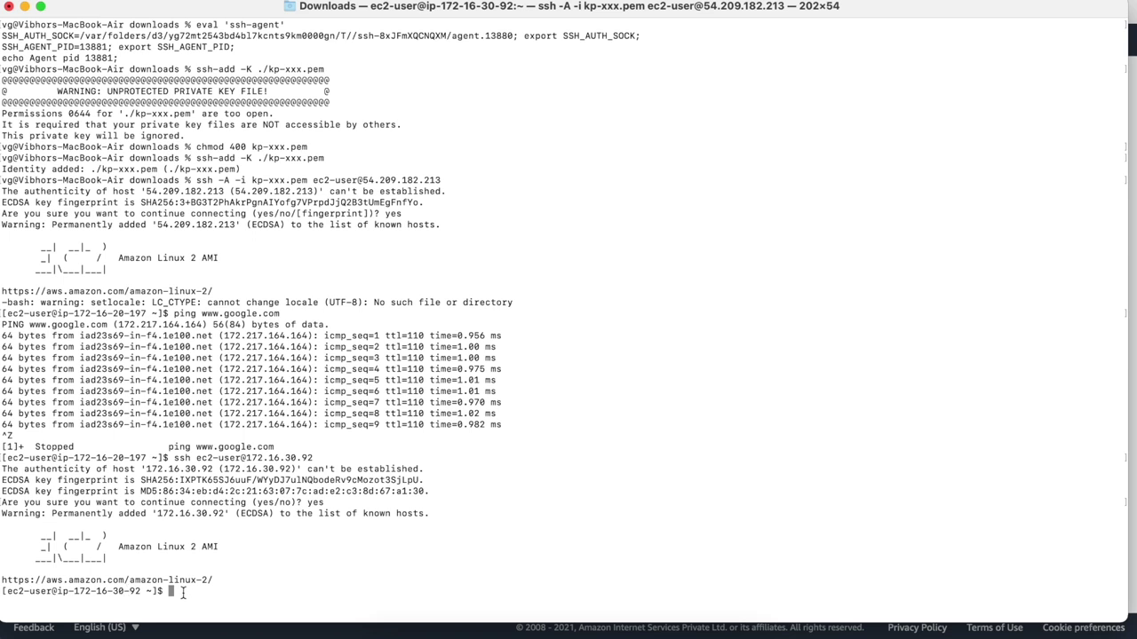
{"action": "type", "text": "ping www.google.com"}
{"action": "key", "text": "Return"}
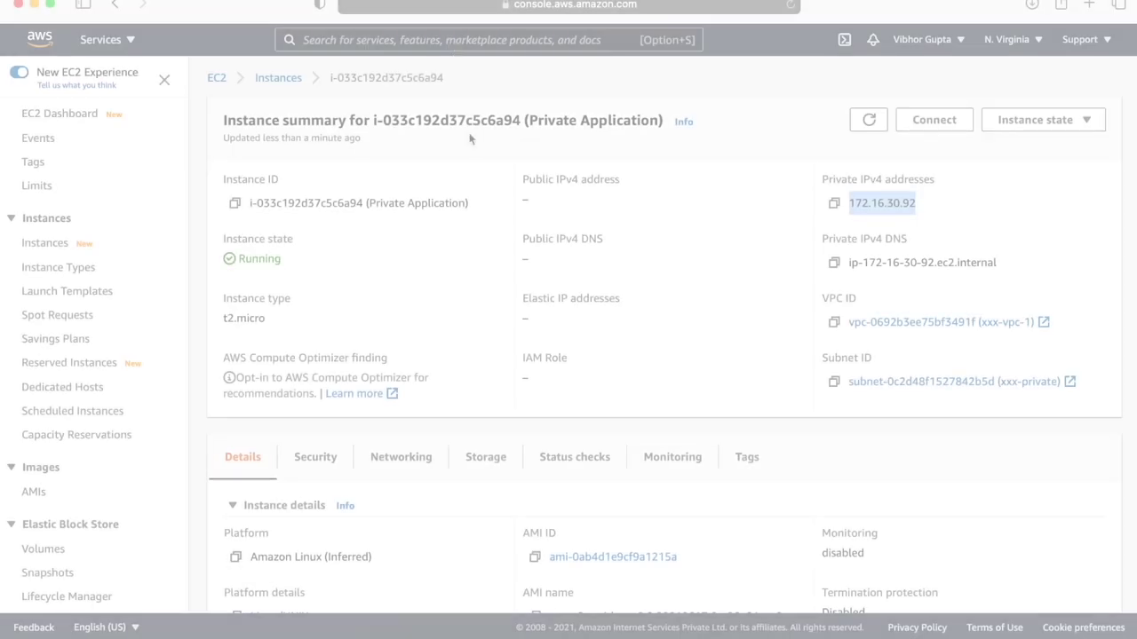
- Switch to the AWS console and start a public NAT gateway in the VPC service, named xxx-ng and placed in the xxx-public subnet
{"action": "left_click", "coordinate": [458, 40]}
{"action": "type", "text": "vpc"}
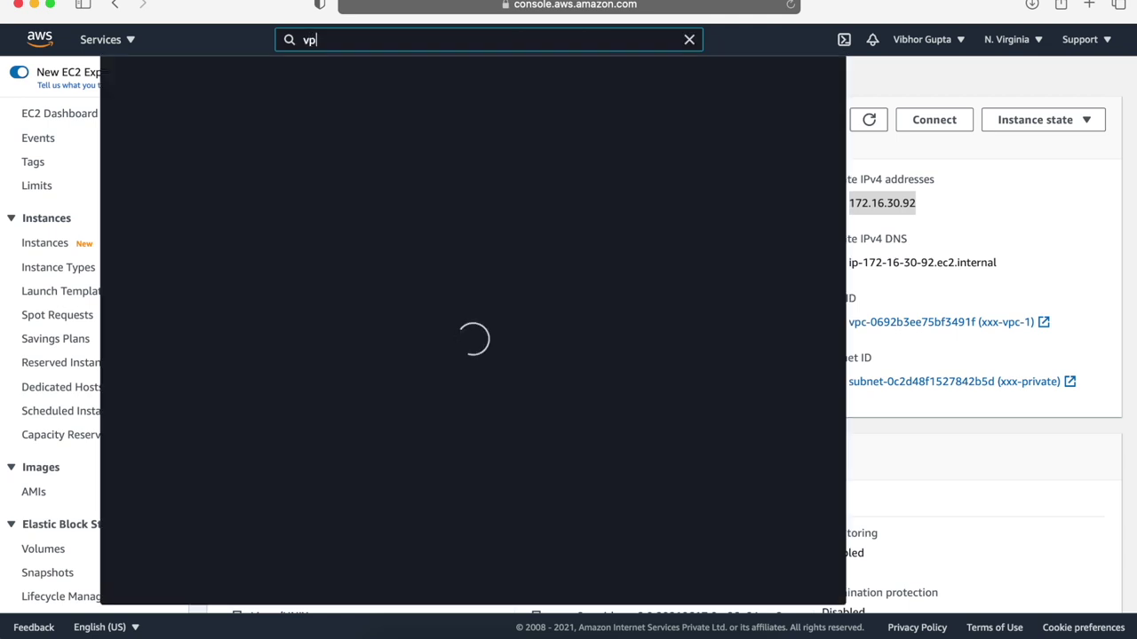
{"action": "left_click", "coordinate": [365, 161]}
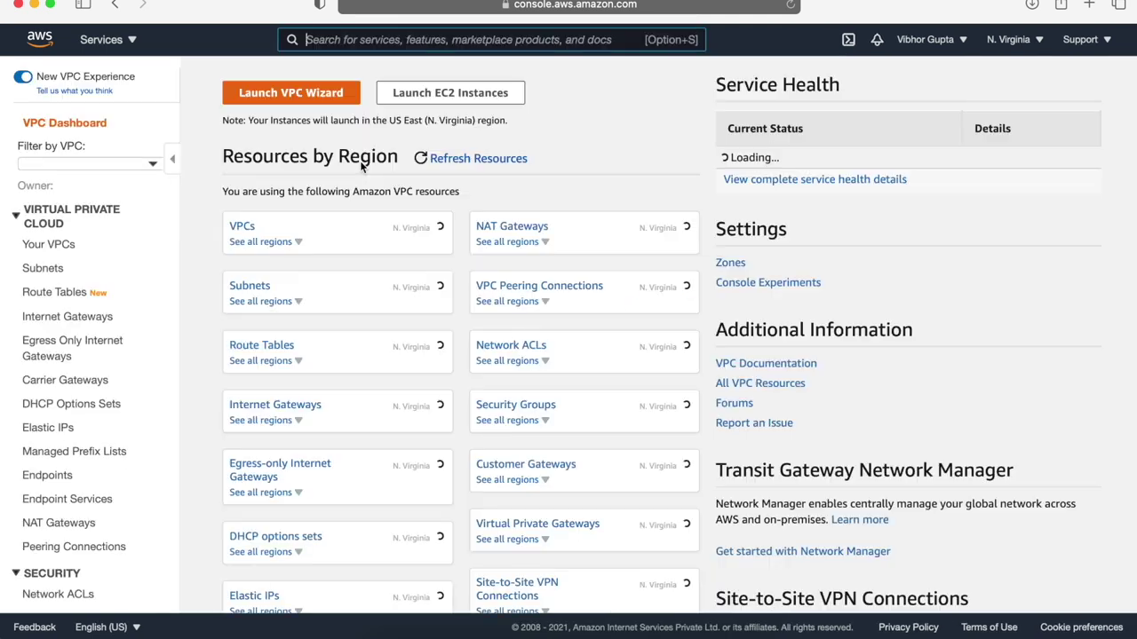
{"action": "left_click", "coordinate": [79, 514]}
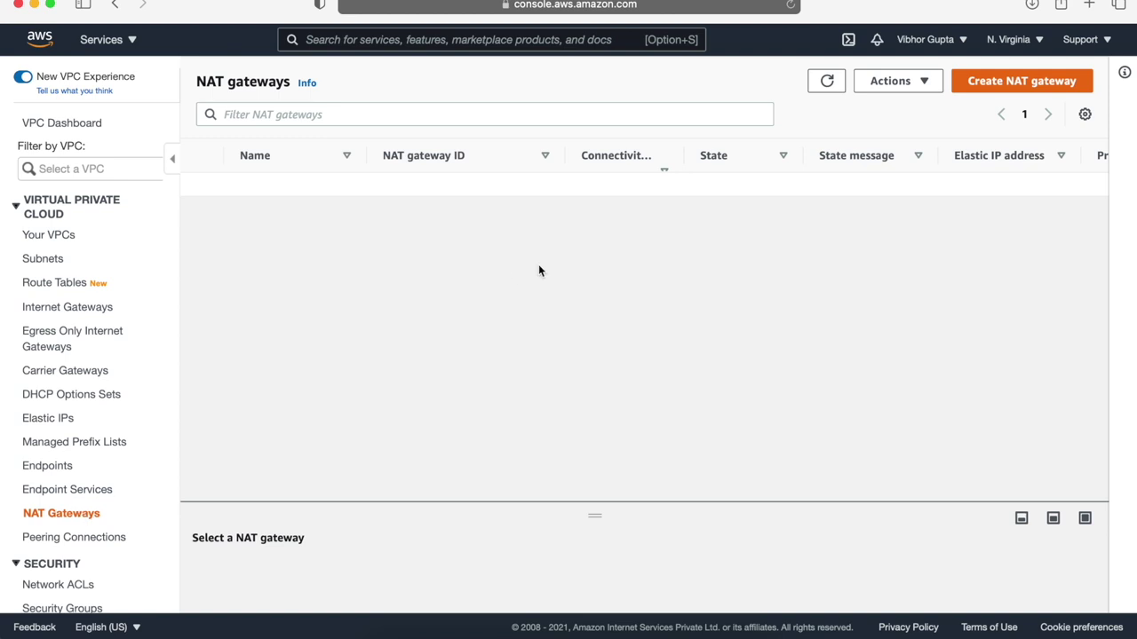
{"action": "left_click", "coordinate": [1040, 83]}
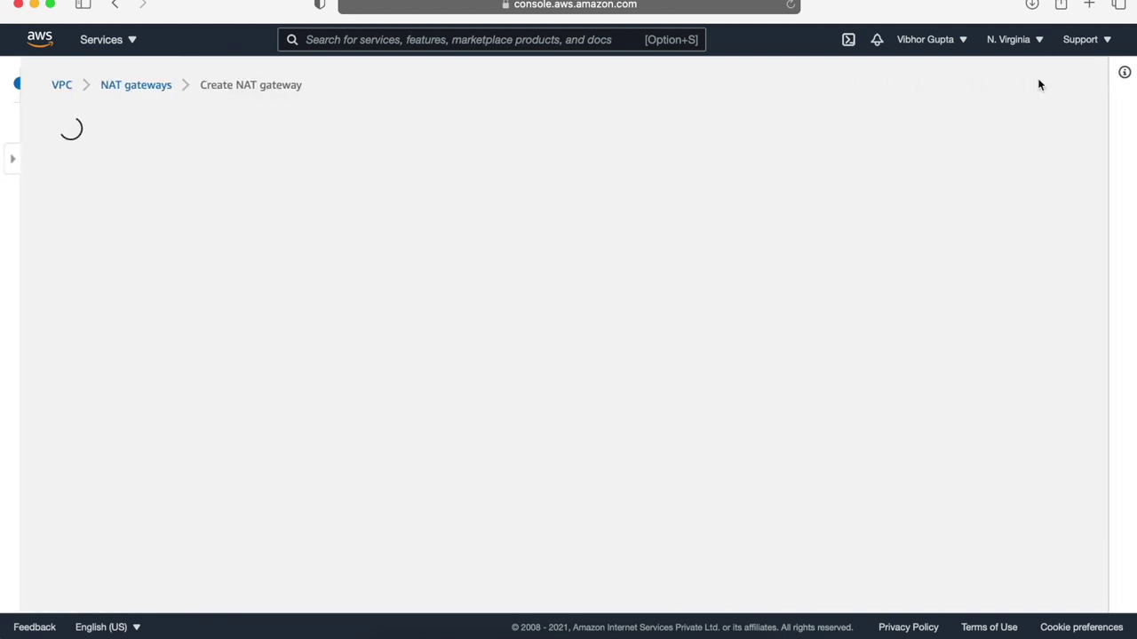
{"action": "left_click", "coordinate": [179, 295]}
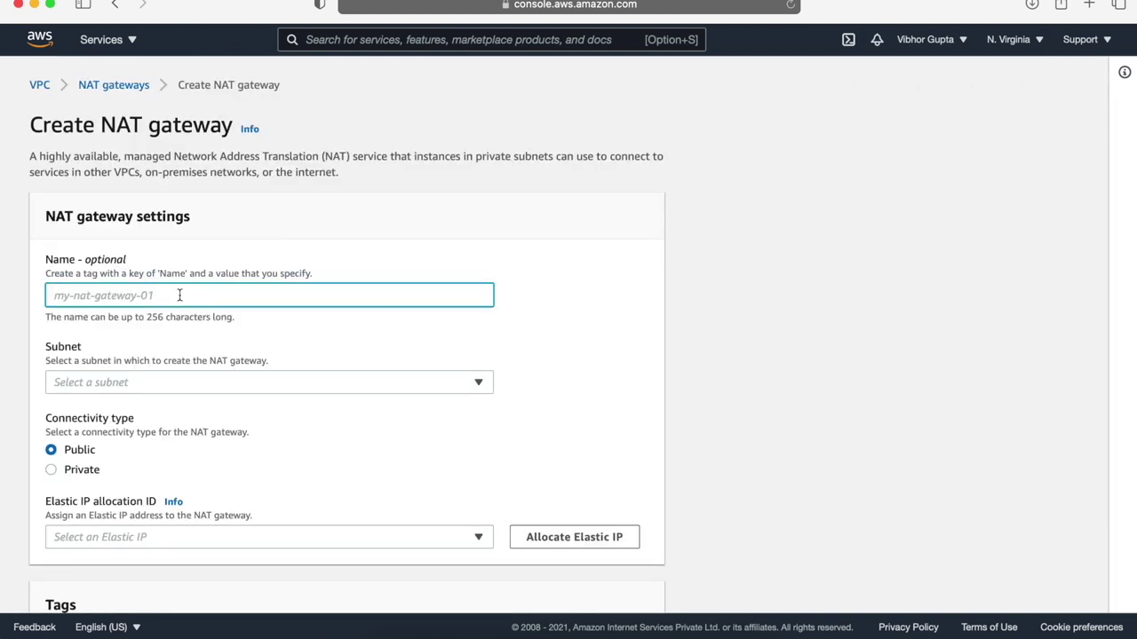
{"action": "type", "text": "xxx-ng"}
{"action": "left_click", "coordinate": [210, 391]}
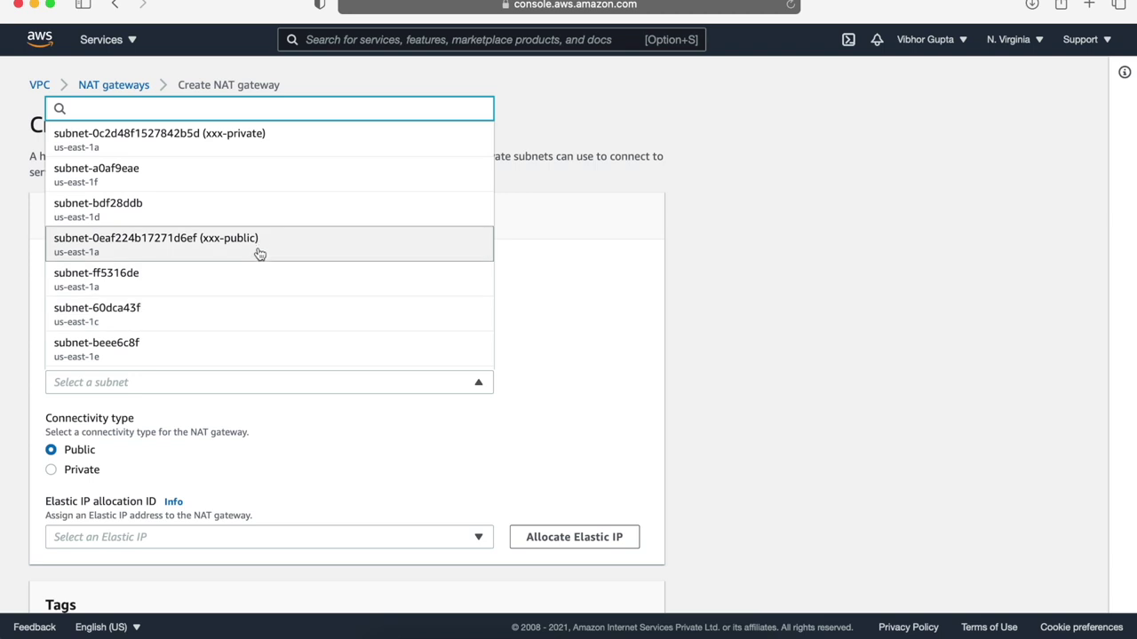
{"action": "left_click", "coordinate": [260, 248]}
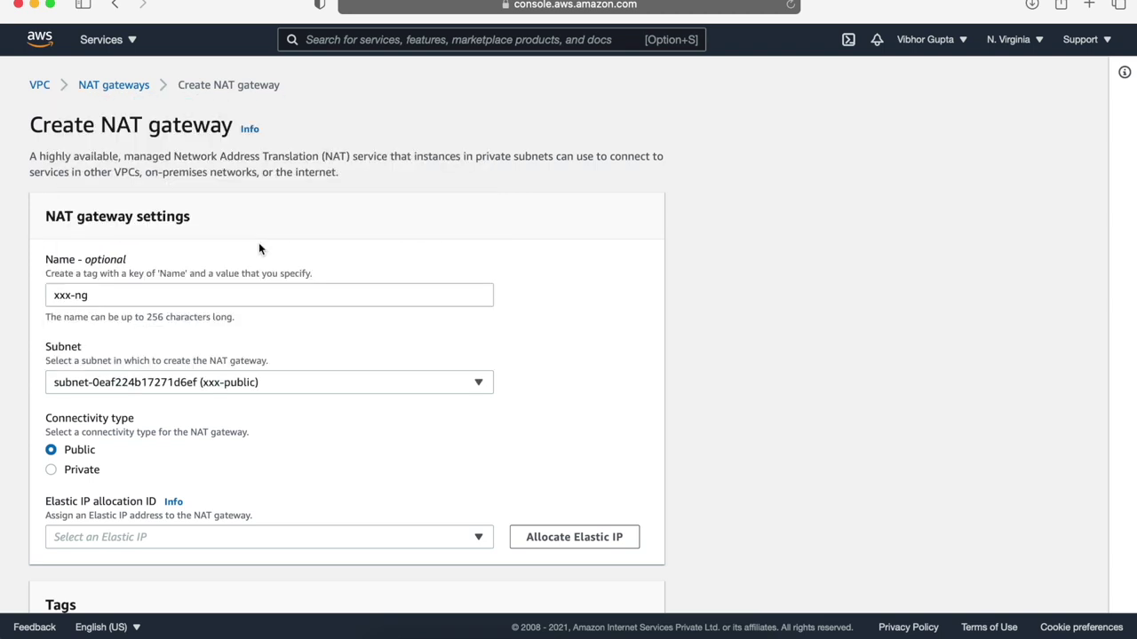
- Allocate a new Elastic IP for the xxx-ng NAT gateway and create the gateway
{"action": "scroll", "coordinate": [248, 391], "scroll_direction": "down", "scroll_amount": 5}
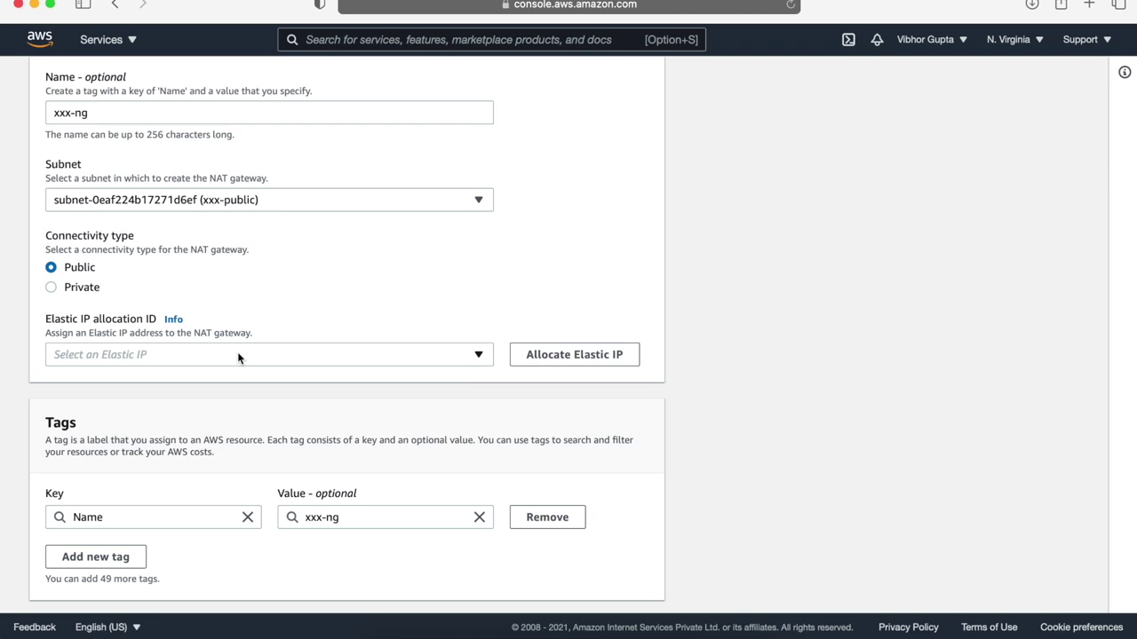
{"action": "left_click", "coordinate": [549, 354]}
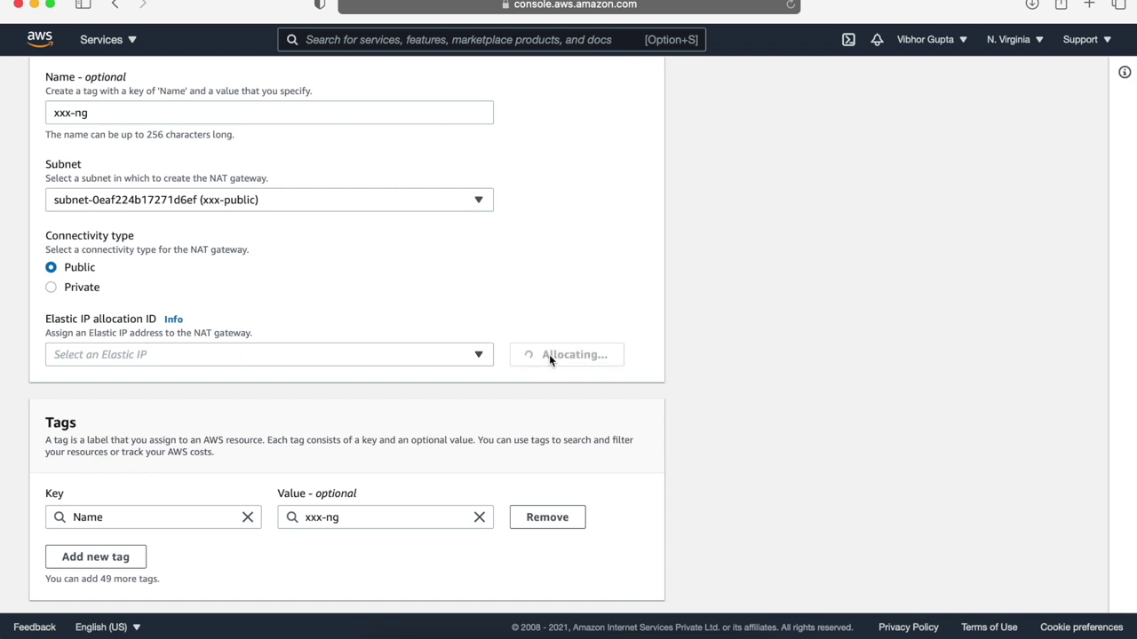
{"action": "scroll", "coordinate": [549, 354], "scroll_direction": "down", "scroll_amount": 6}
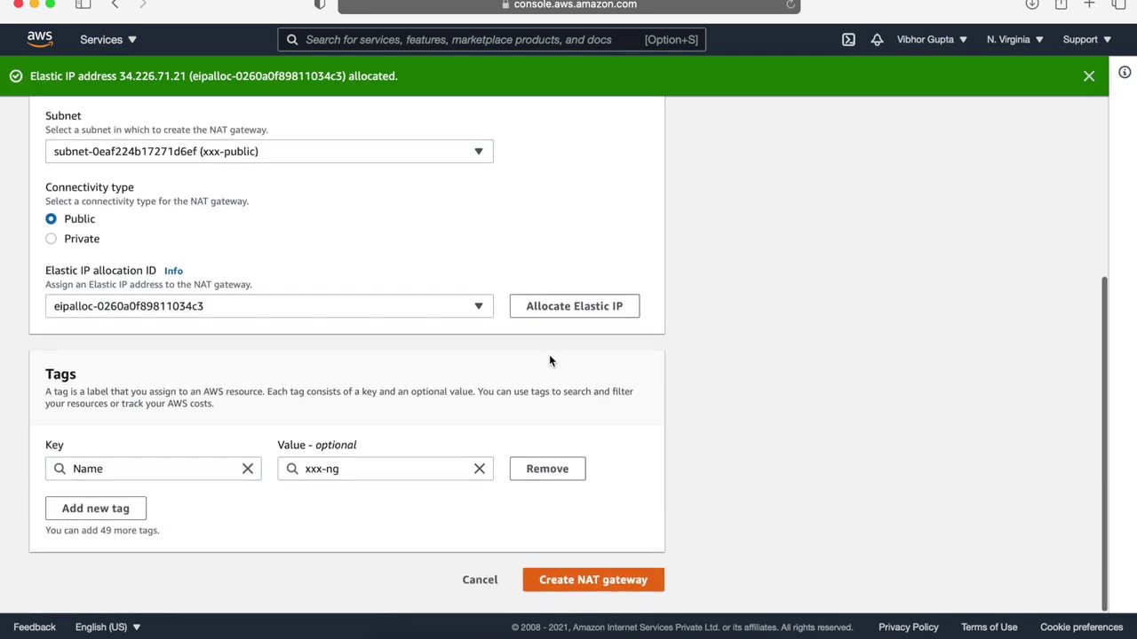
{"action": "left_click", "coordinate": [611, 589]}
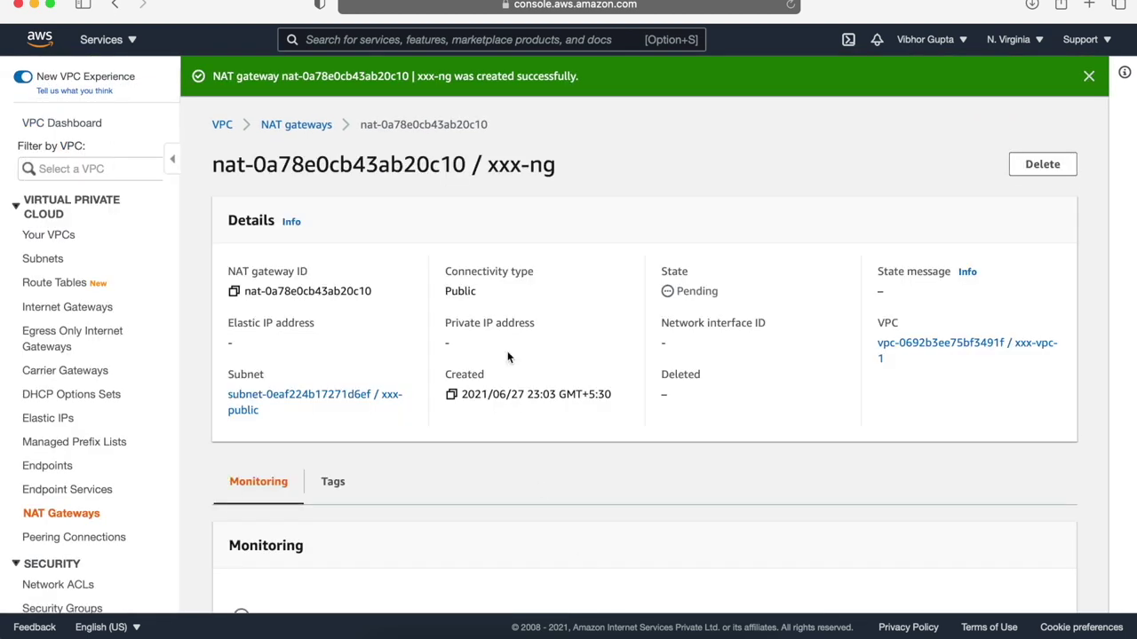
- Check the new gateway in the NAT gateways list and the allocated address among the Elastic IPs
{"action": "left_click", "coordinate": [300, 125]}
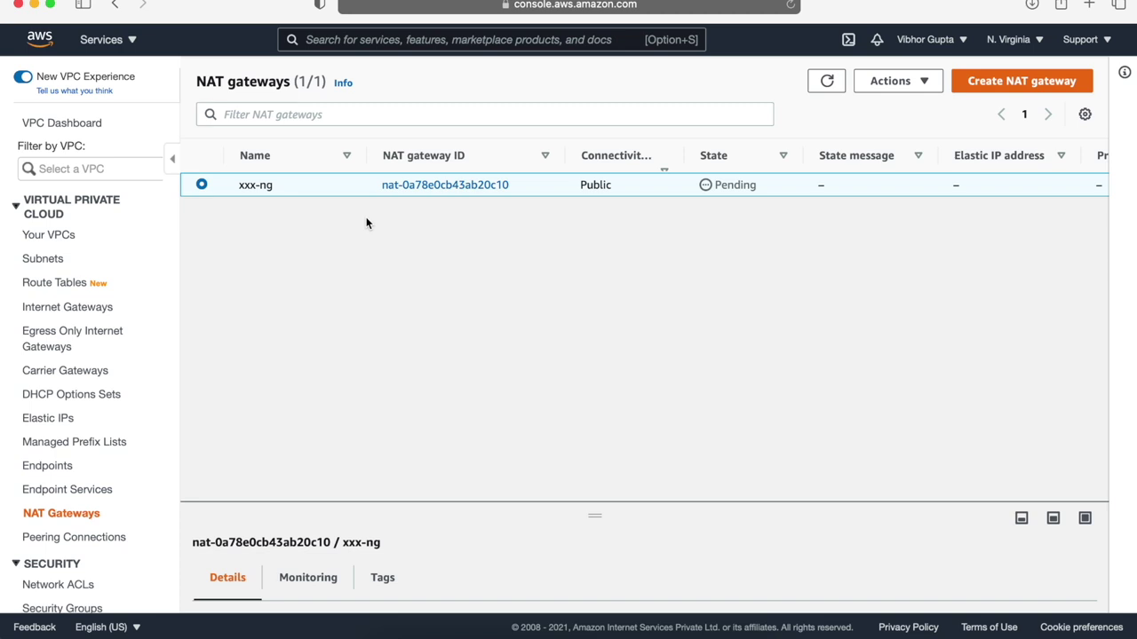
{"action": "left_click", "coordinate": [59, 424]}
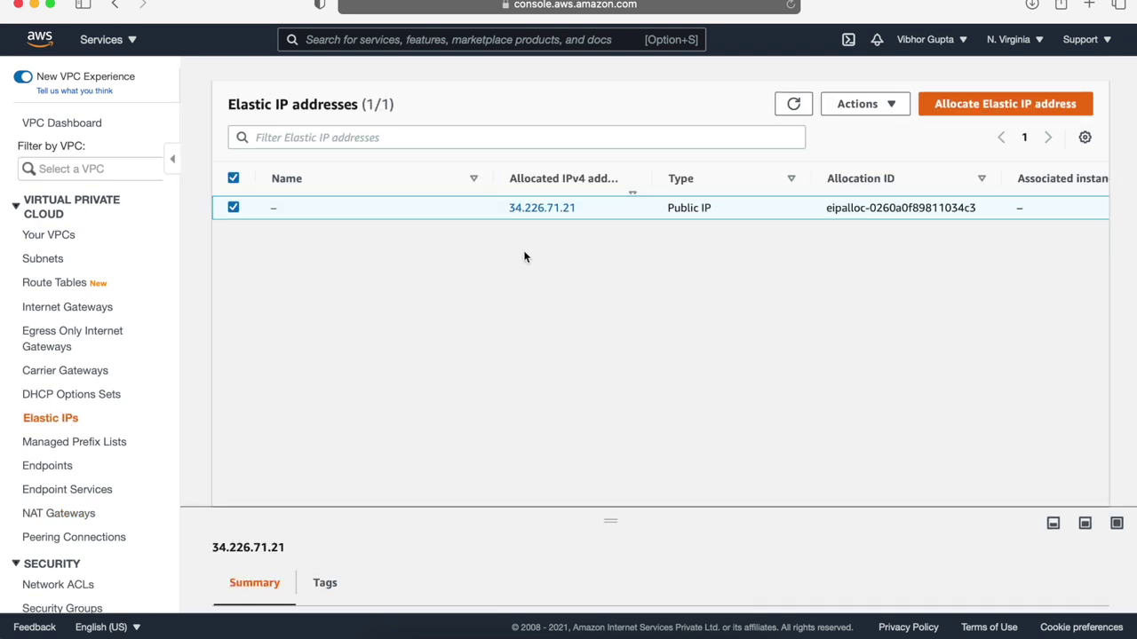
- Add a route to the xxx-private route table with destination 0.0.0.0/0 and the xxx-ng NAT gateway as target, and save it
{"action": "left_click", "coordinate": [75, 286]}
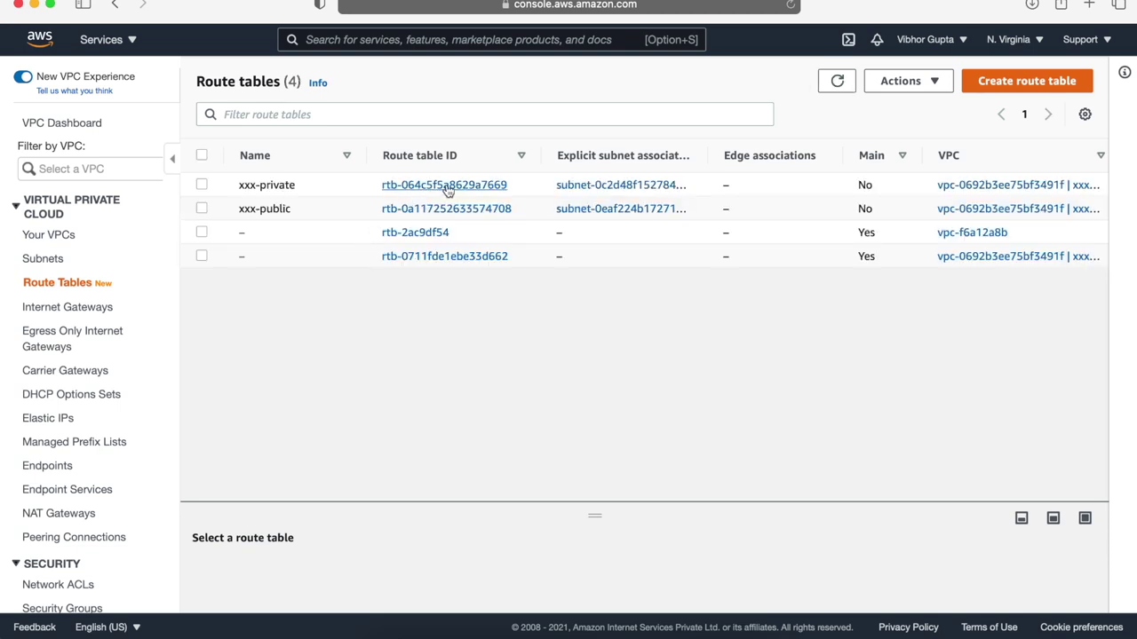
{"action": "left_click", "coordinate": [446, 186]}
{"action": "scroll", "coordinate": [587, 532], "scroll_direction": "down", "scroll_amount": 1}
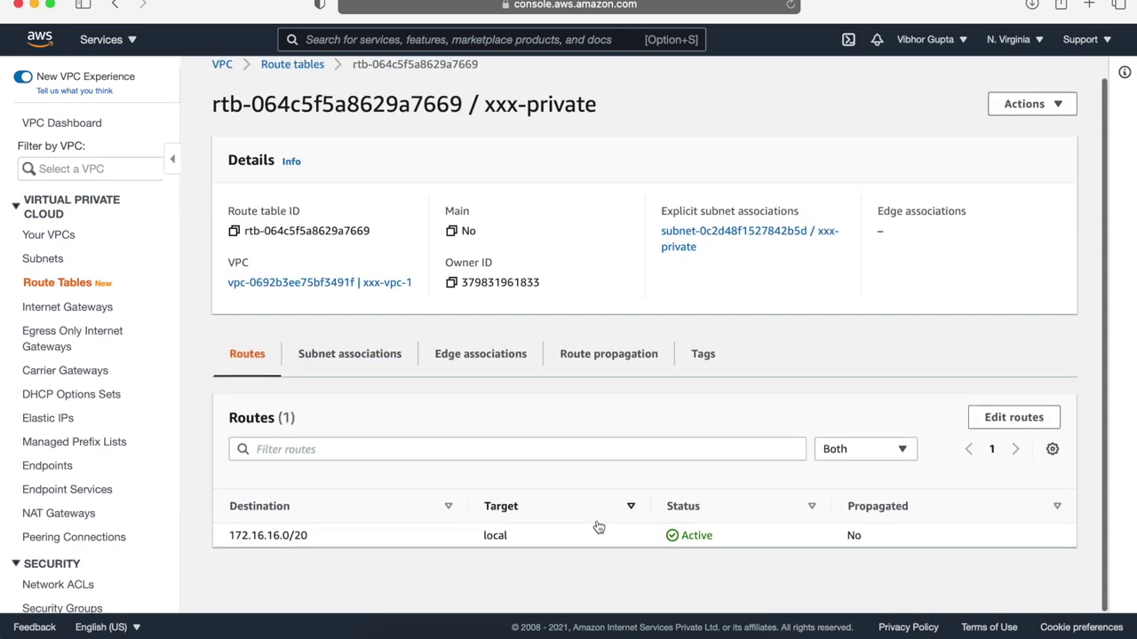
{"action": "left_click", "coordinate": [1018, 416]}
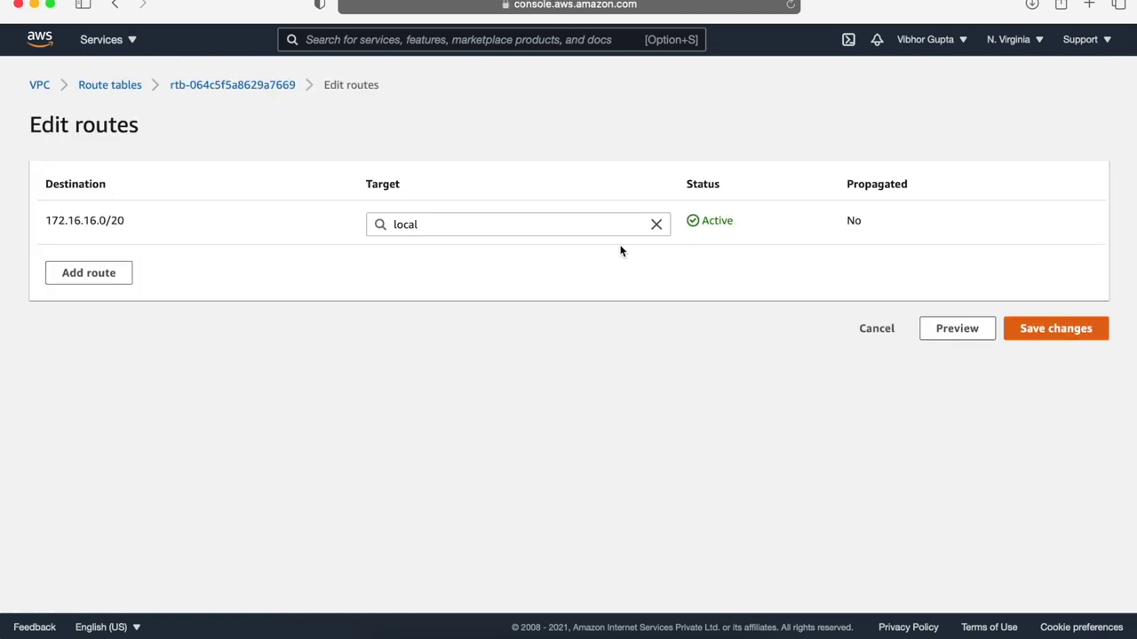
{"action": "left_click", "coordinate": [119, 272]}
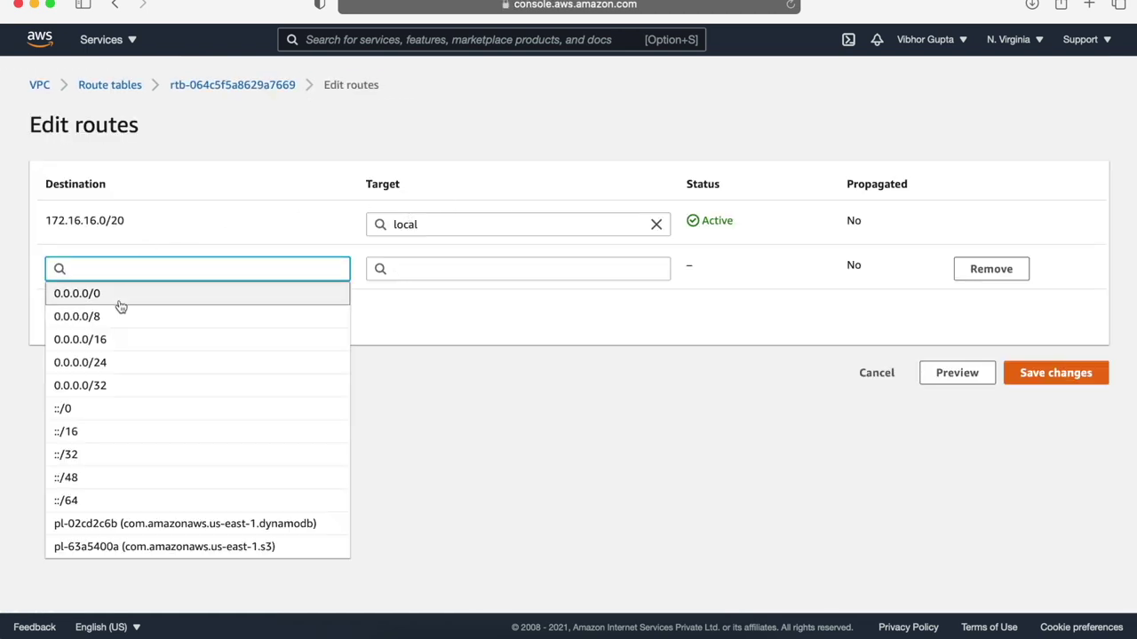
{"action": "left_click", "coordinate": [119, 298]}
{"action": "left_click", "coordinate": [421, 269]}
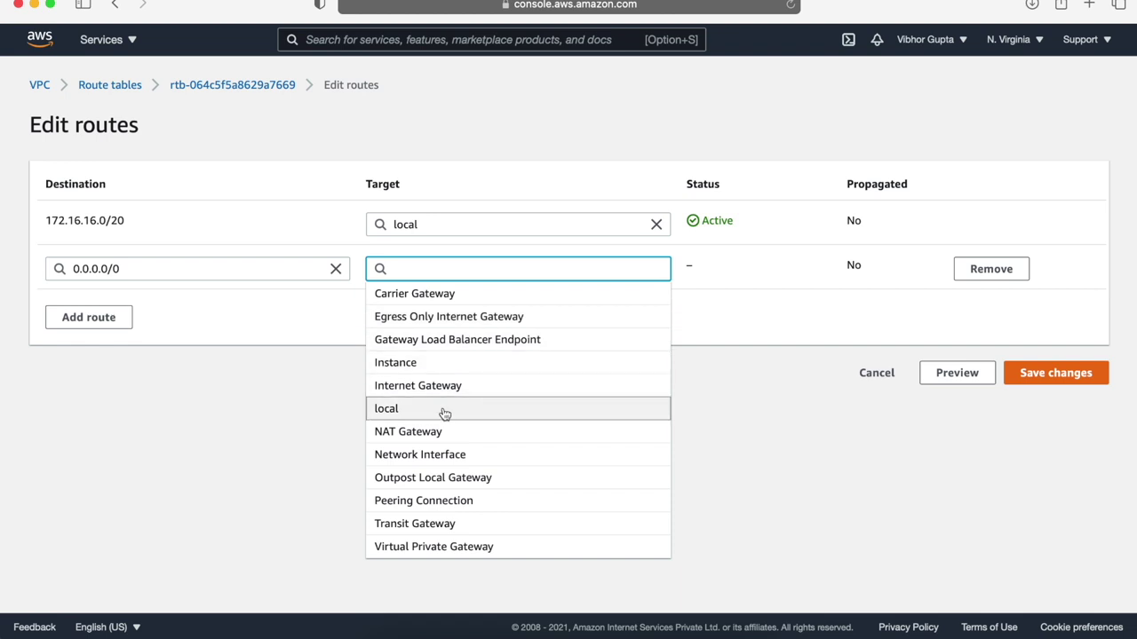
{"action": "left_click", "coordinate": [427, 432]}
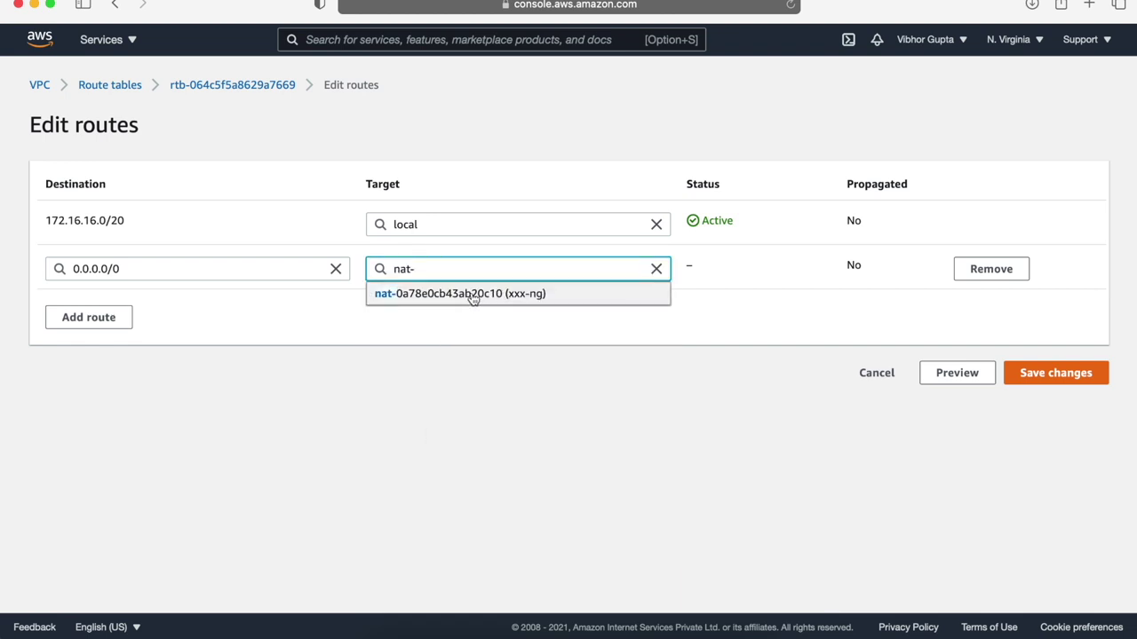
{"action": "left_click", "coordinate": [471, 293]}
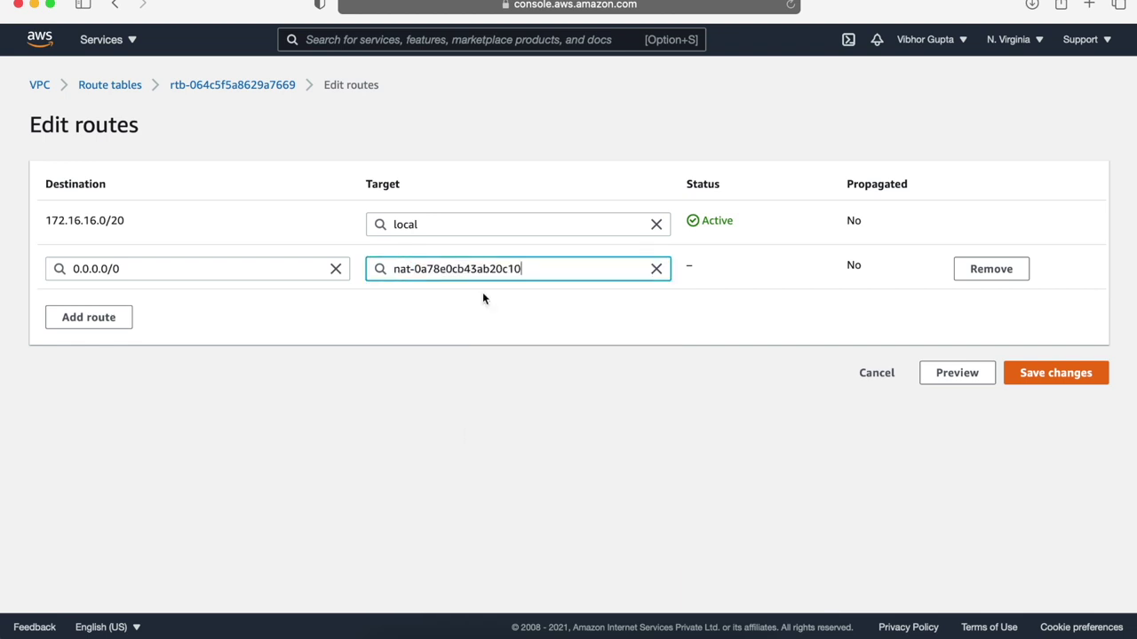
{"action": "left_click", "coordinate": [1065, 380]}
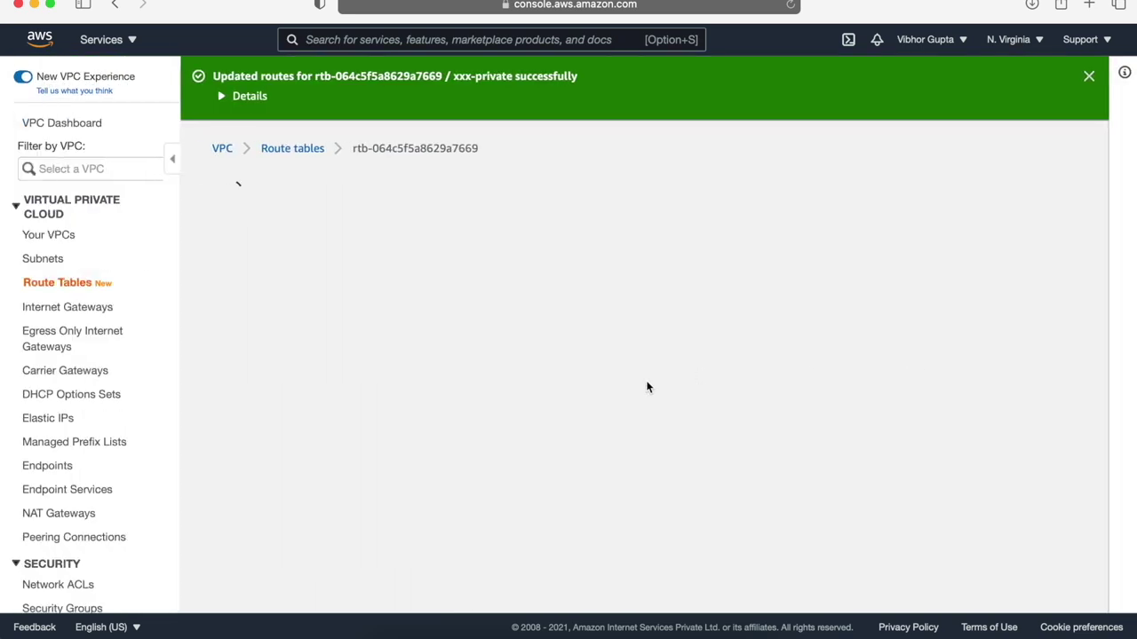
- Review the xxx-private route table's subnet associations and check the NAT gateway's status
{"action": "left_click", "coordinate": [350, 438]}
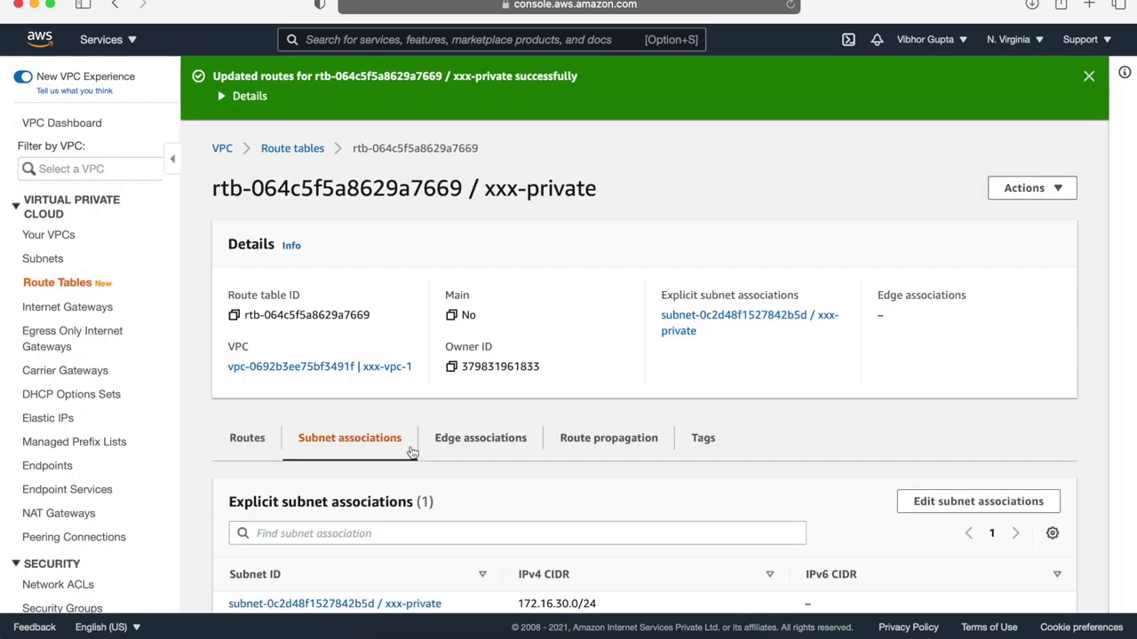
{"action": "scroll", "coordinate": [412, 453], "scroll_direction": "down", "scroll_amount": 3}
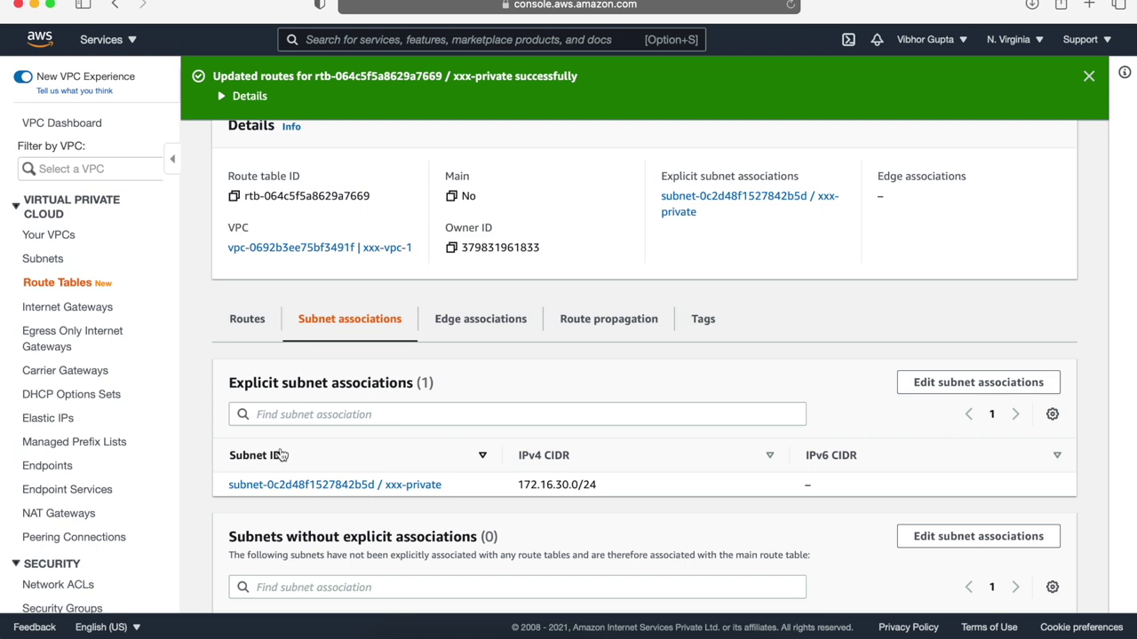
{"action": "left_click", "coordinate": [60, 514]}
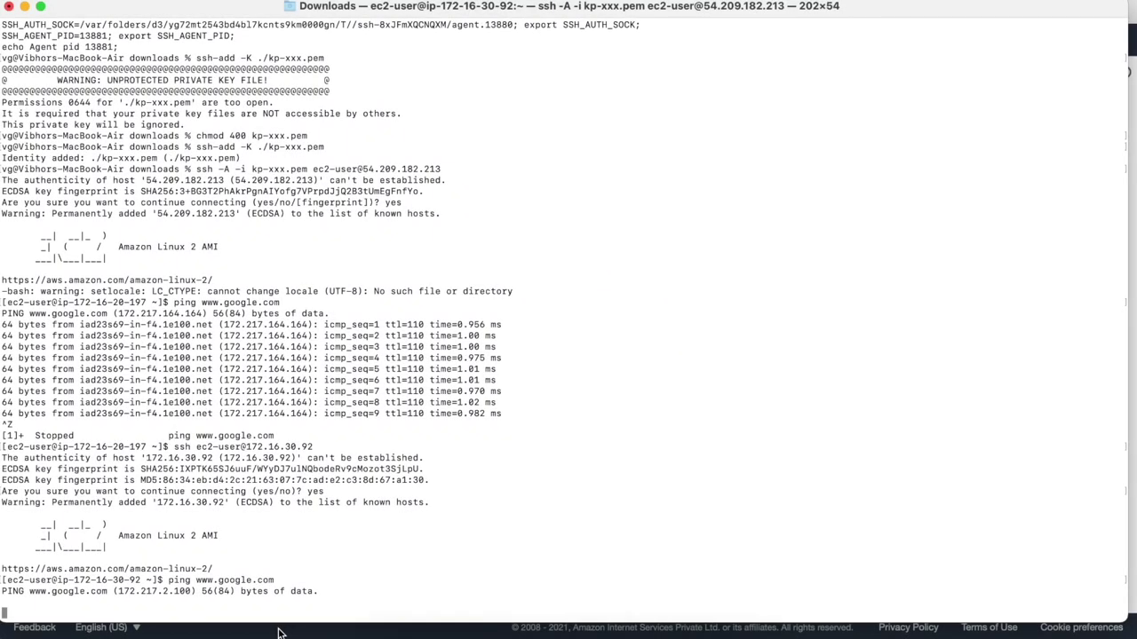
- Switch to Terminal, stop the pending ping on the private instance, and clear the screen
{"action": "key", "text": "ctrl+z"}
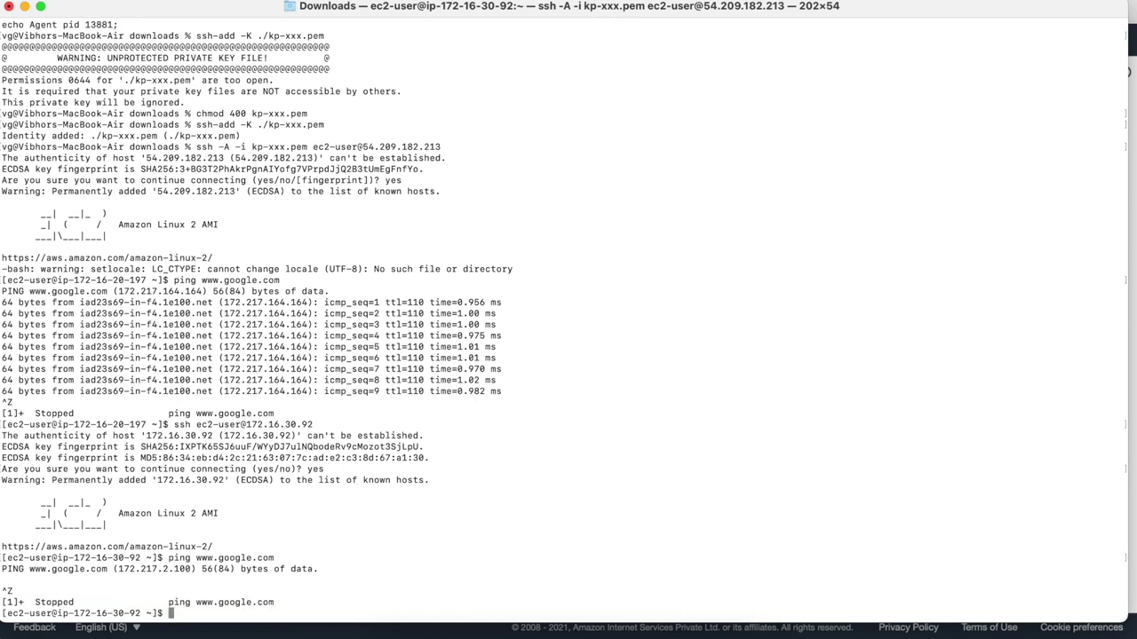
{"action": "type", "text": "clear"}
{"action": "key", "text": "Return"}
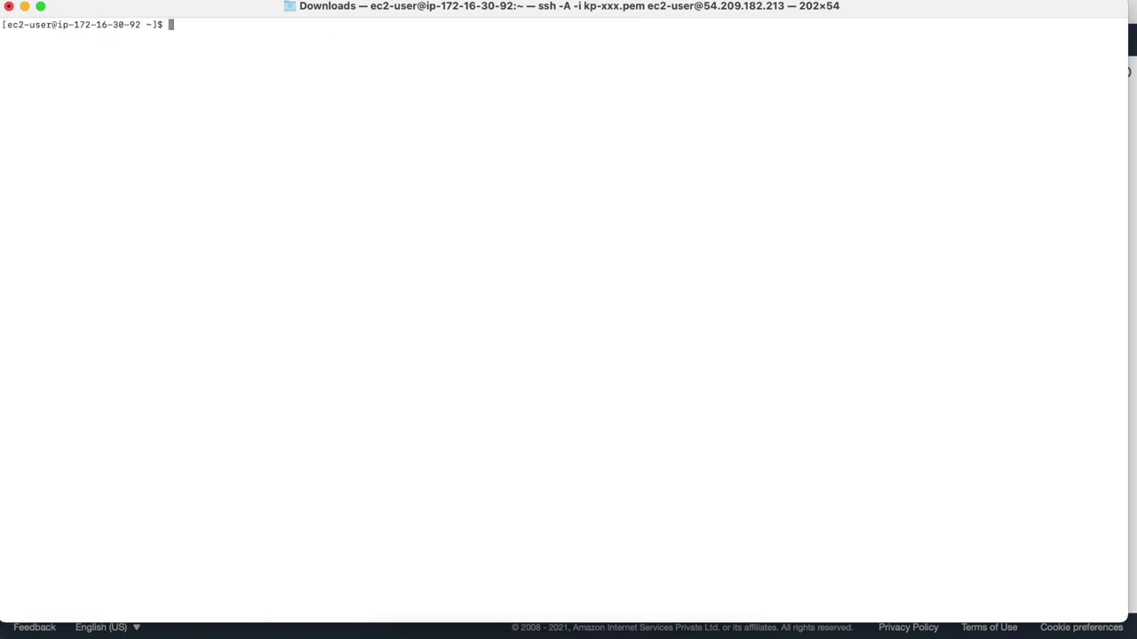
{"action": "key", "text": "Up"}
{"action": "key", "text": "Up"}
{"action": "key", "text": "Return"}
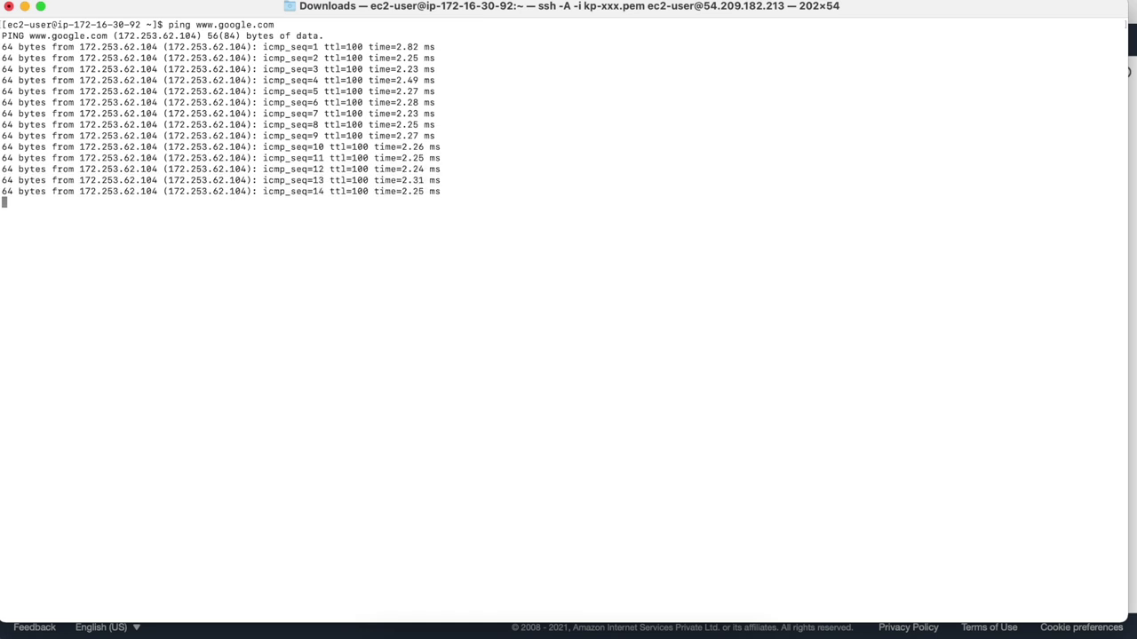
{"action": "key", "text": "ctrl+z"}
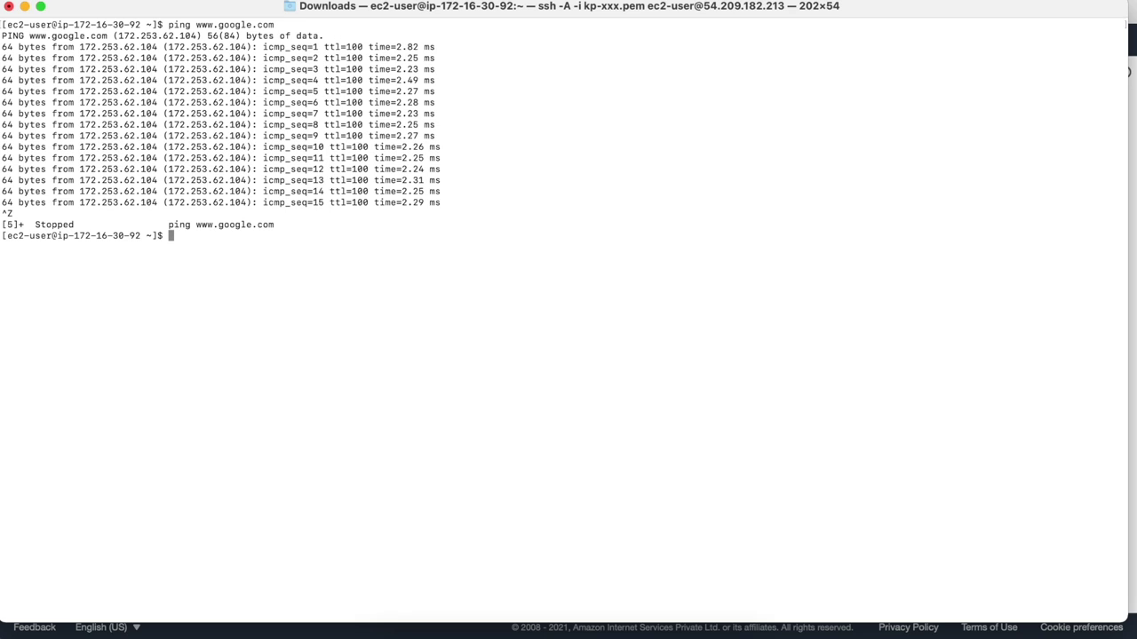